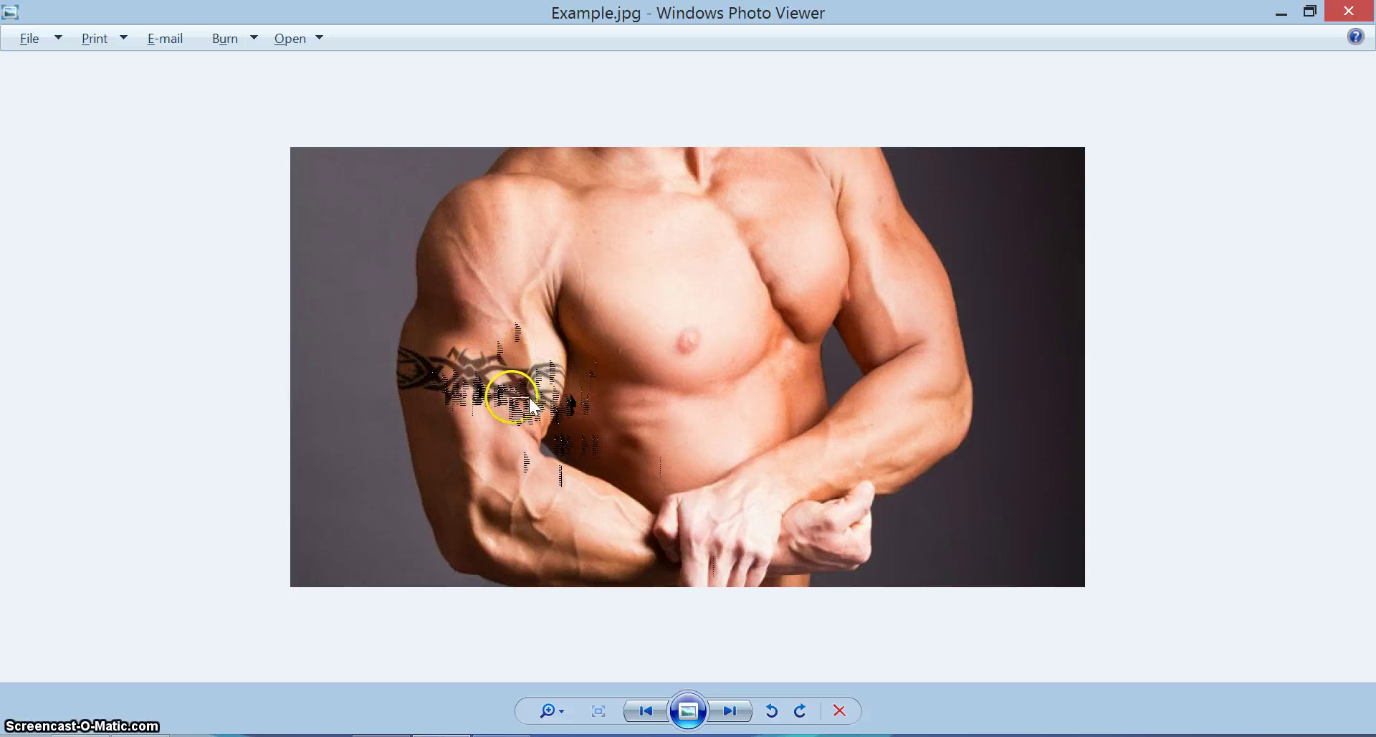
Compare Tattoo.jpg with the example, then return to displacement.psd with the Move tool active.
{"action": "key", "text": "alt+Tab"}
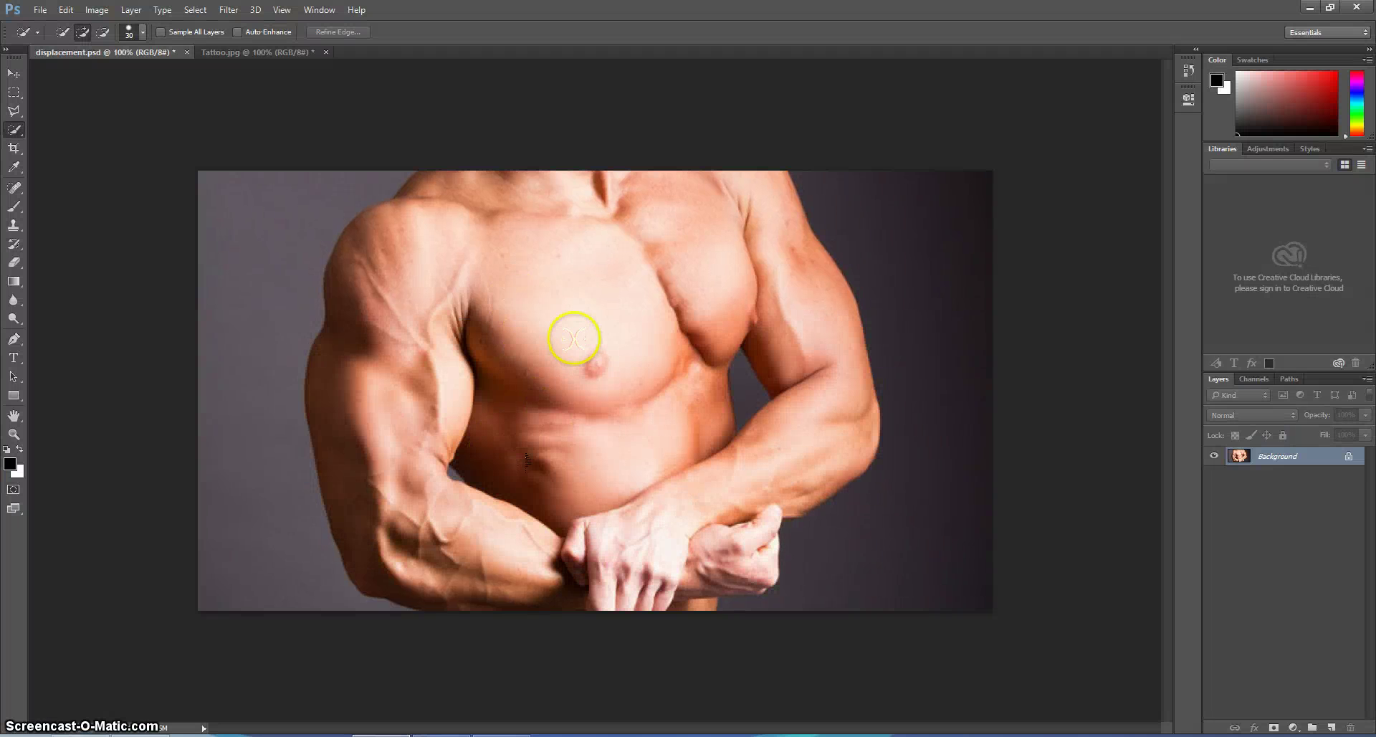
{"action": "left_click", "coordinate": [241, 52]}
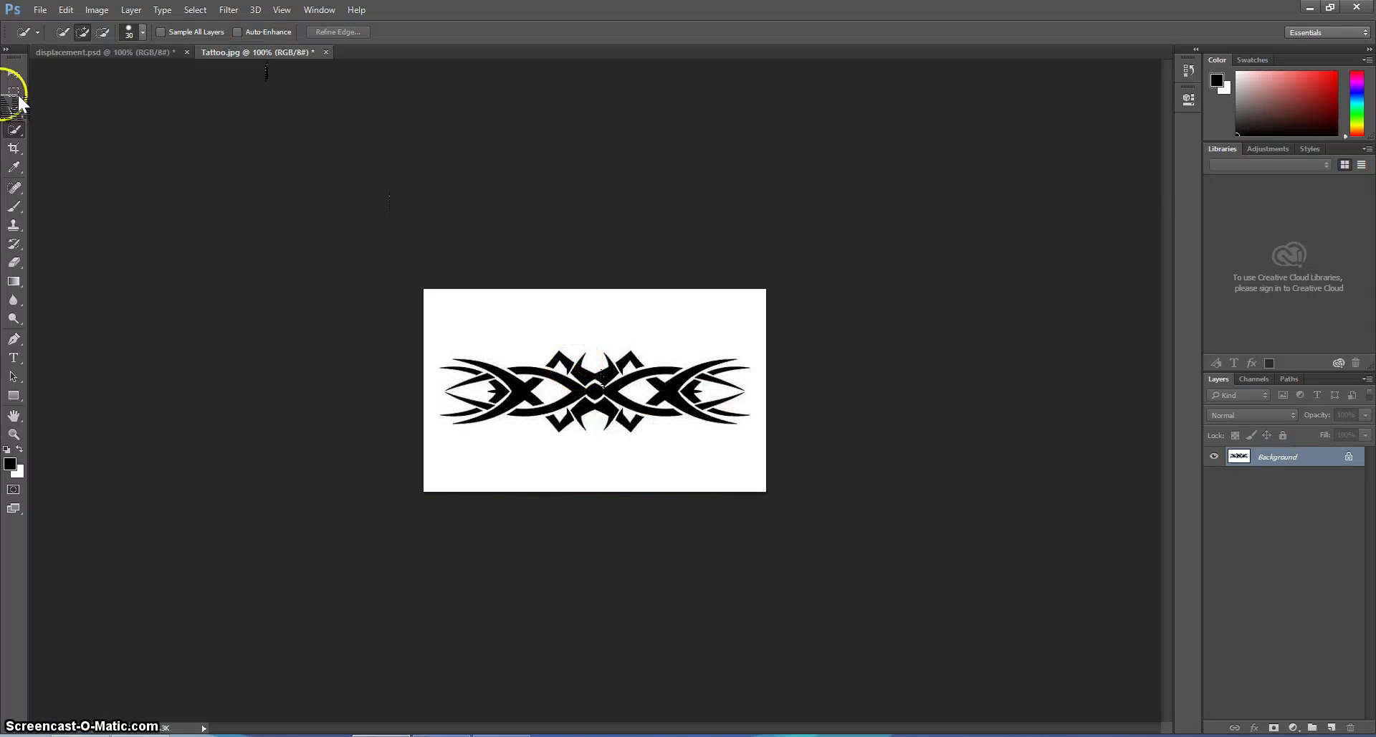
{"action": "left_click", "coordinate": [100, 53]}
{"action": "key", "text": "alt+Tab"}
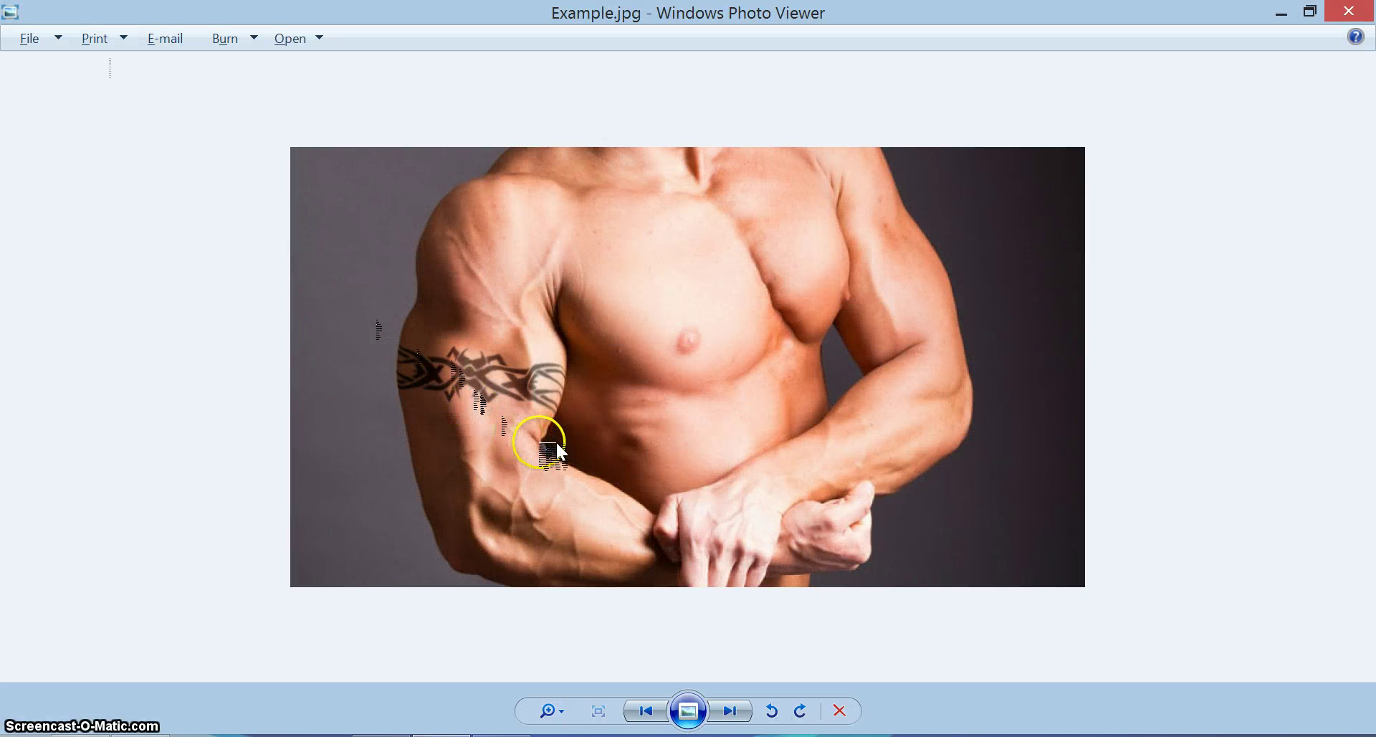
{"action": "key", "text": "alt+Tab"}
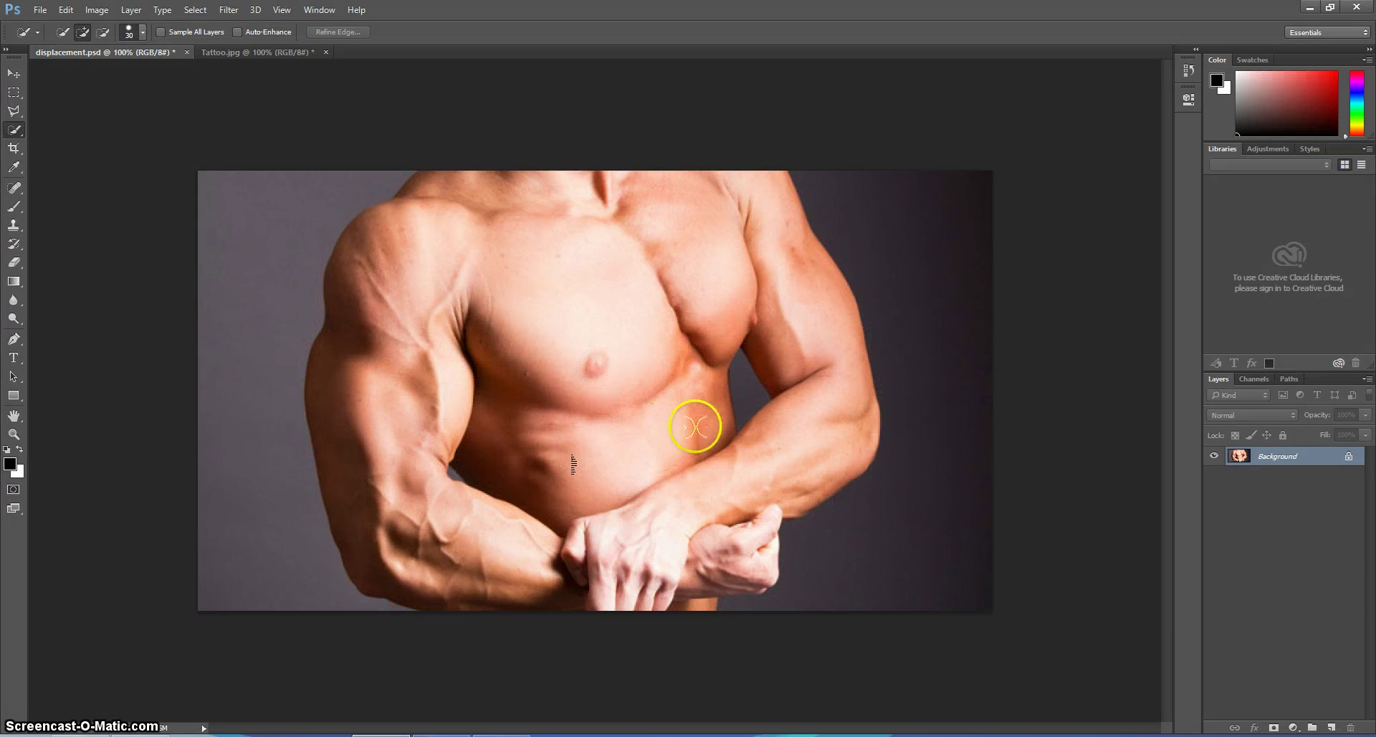
{"action": "left_click", "coordinate": [262, 52]}
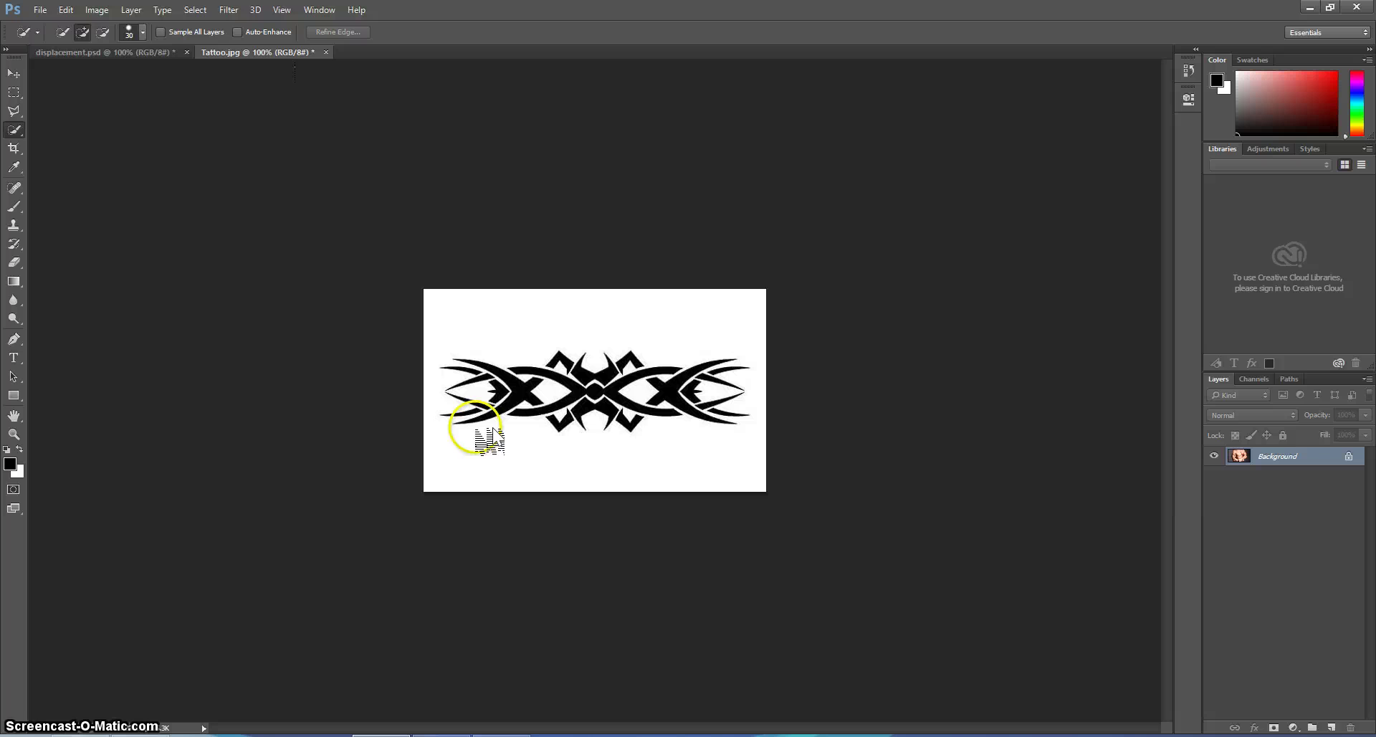
{"action": "left_click", "coordinate": [101, 52]}
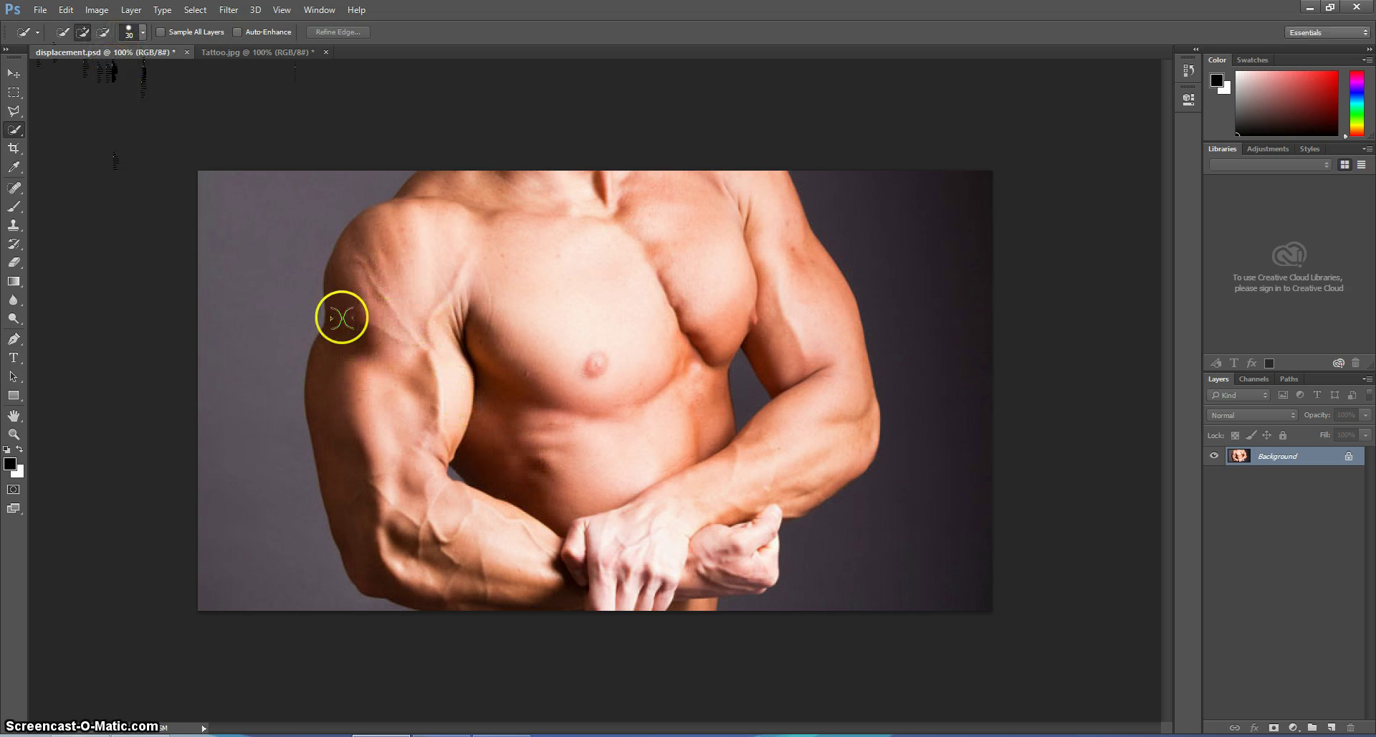
{"action": "left_click", "coordinate": [26, 73]}
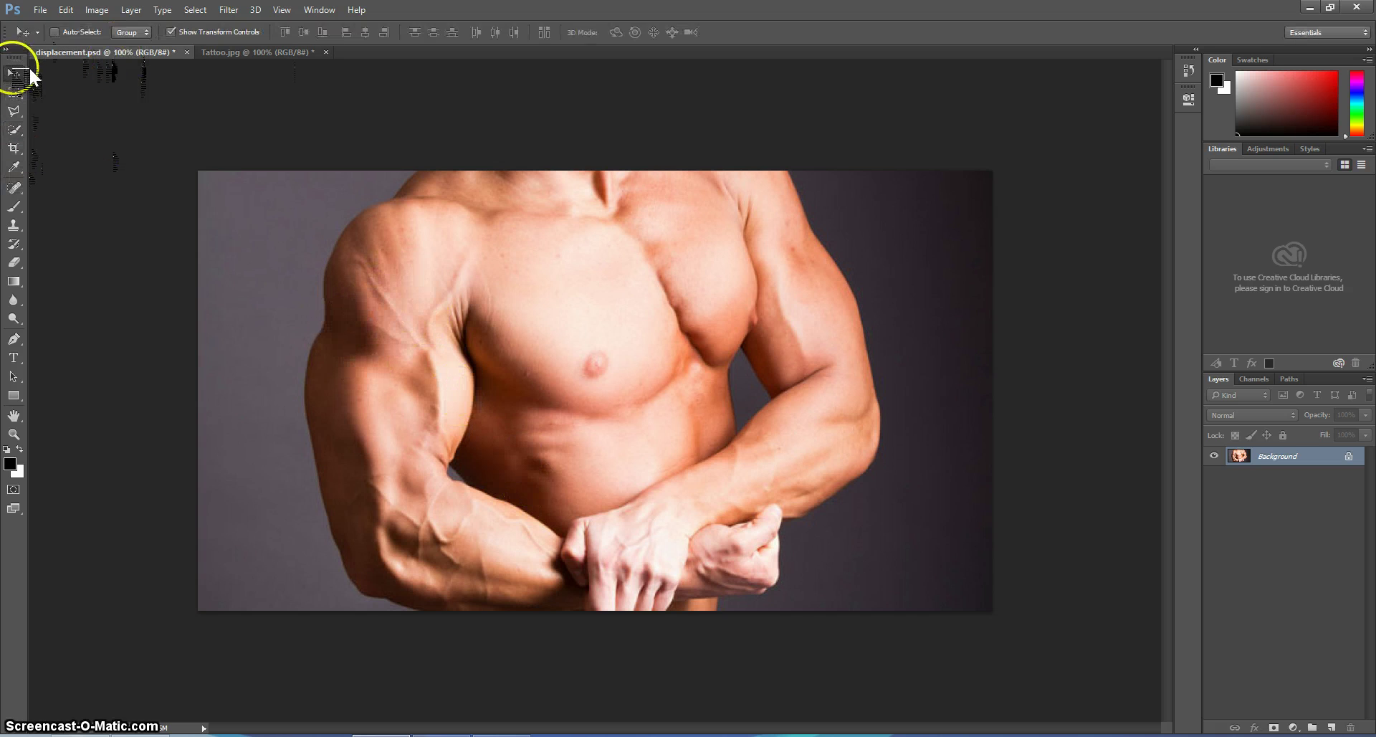
Select the whole left arm, upper arm to wrist, with the Quick Selection tool.
{"action": "left_click", "coordinate": [29, 133]}
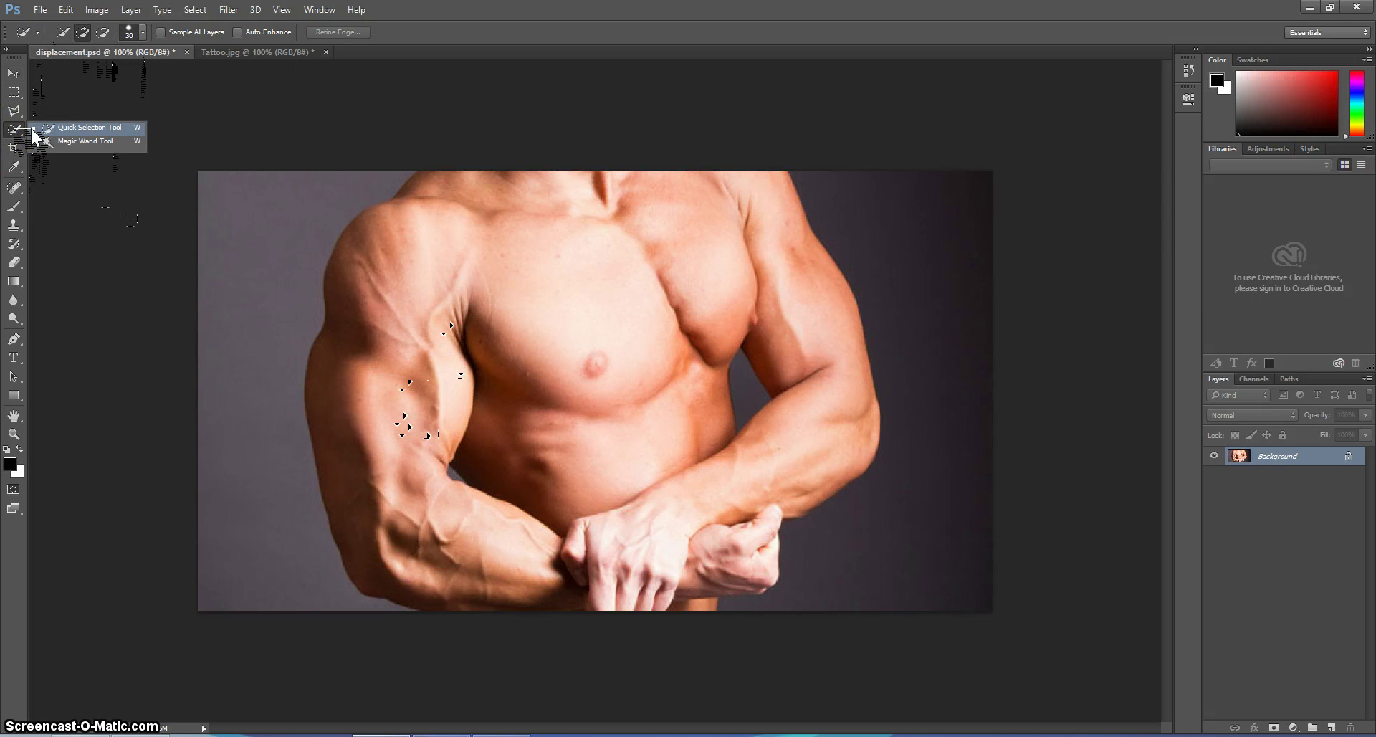
{"action": "left_click", "coordinate": [106, 126]}
{"action": "left_click", "coordinate": [369, 282]}
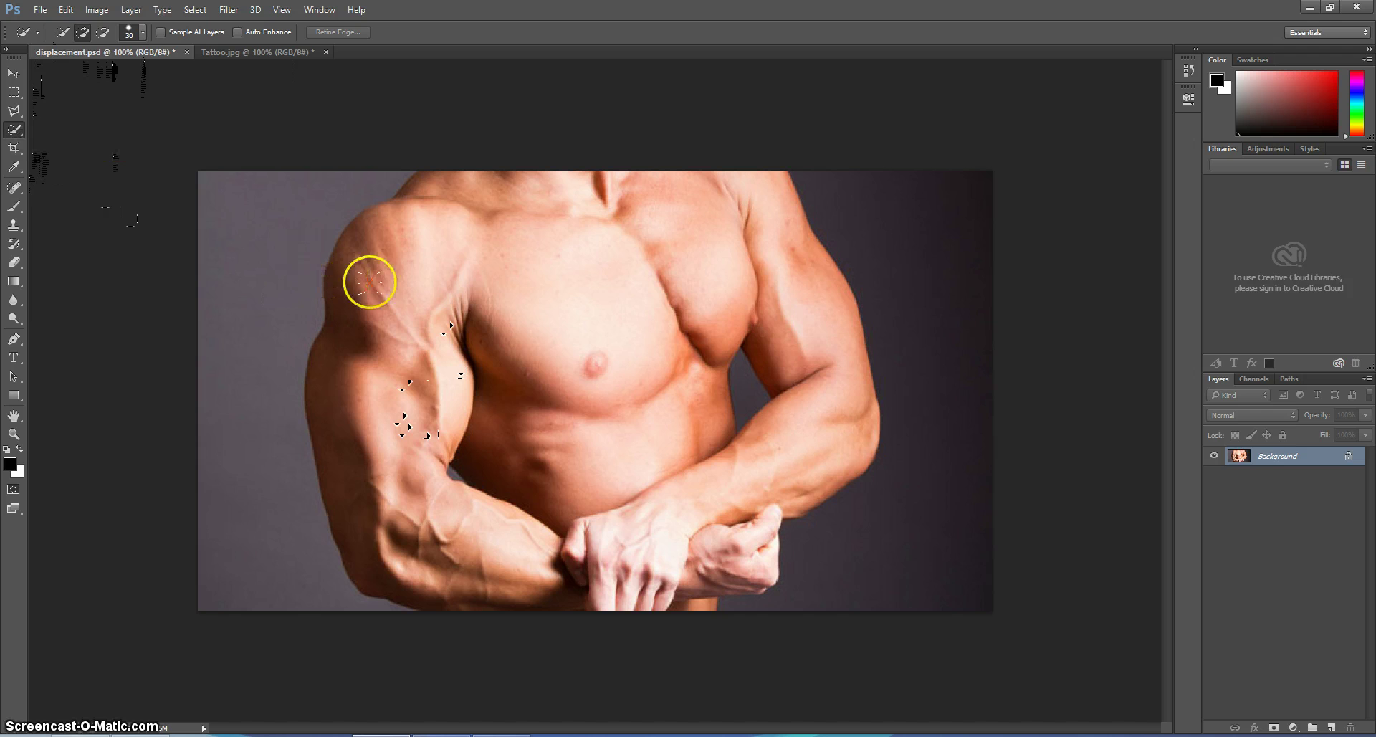
{"action": "left_click", "coordinate": [400, 245]}
{"action": "mouse_move", "coordinate": [484, 551]}
{"action": "left_mouse_down"}
{"action": "mouse_move", "coordinate": [539, 541]}
{"action": "mouse_move", "coordinate": [534, 560]}
{"action": "mouse_move", "coordinate": [459, 549]}
{"action": "mouse_move", "coordinate": [428, 520]}
{"action": "mouse_move", "coordinate": [428, 452]}
{"action": "left_mouse_up"}
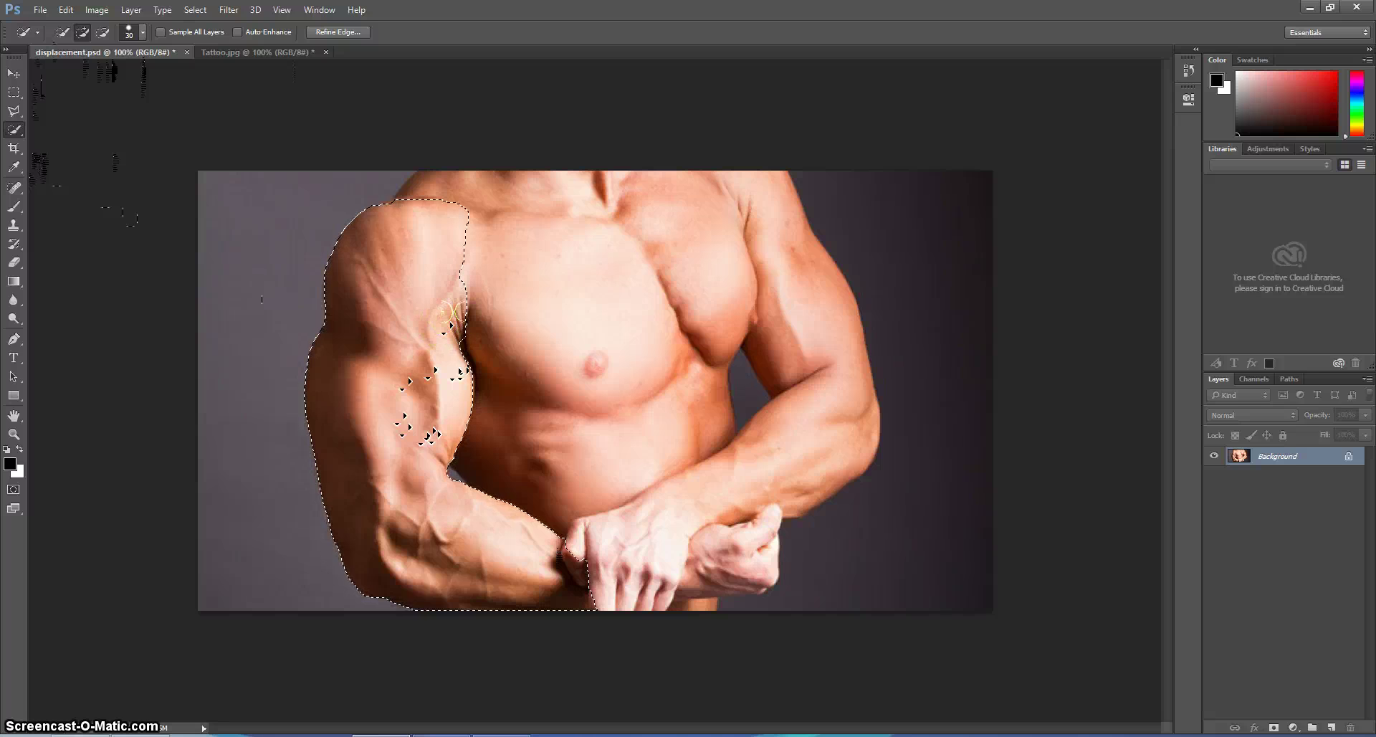
{"action": "left_click", "coordinate": [438, 251]}
{"action": "left_click_drag", "start_coordinate": [433, 208], "coordinate": [473, 428]}
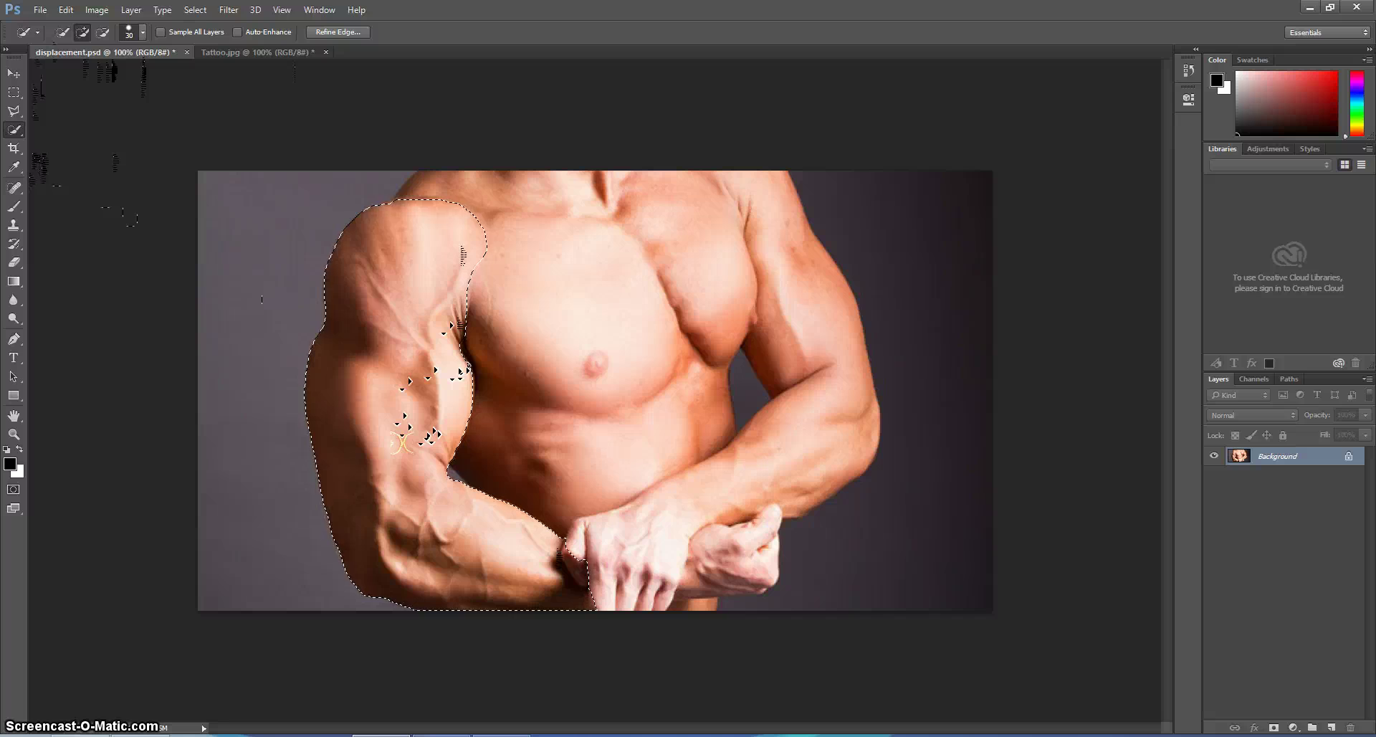
Save the arm selection as a channel named 'Arm'.
{"action": "left_click", "coordinate": [195, 9]}
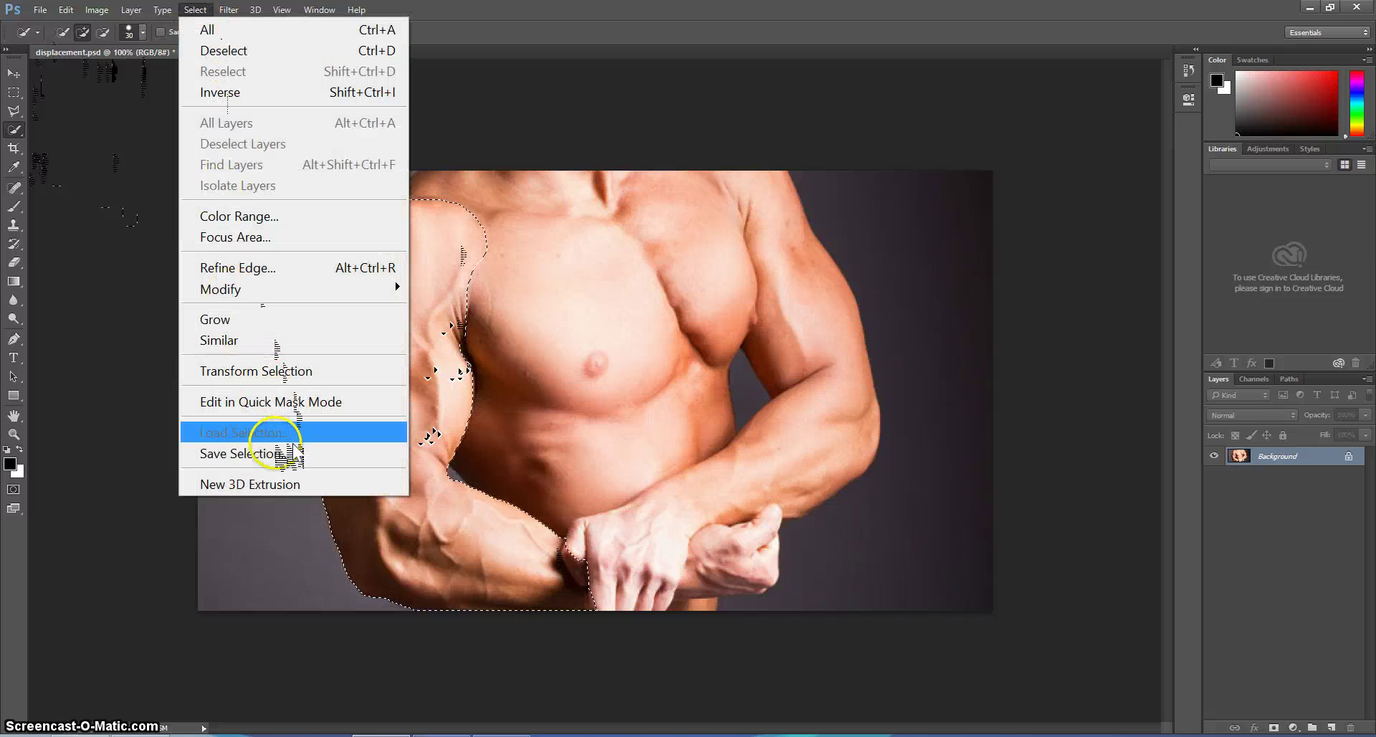
{"action": "left_click", "coordinate": [245, 455]}
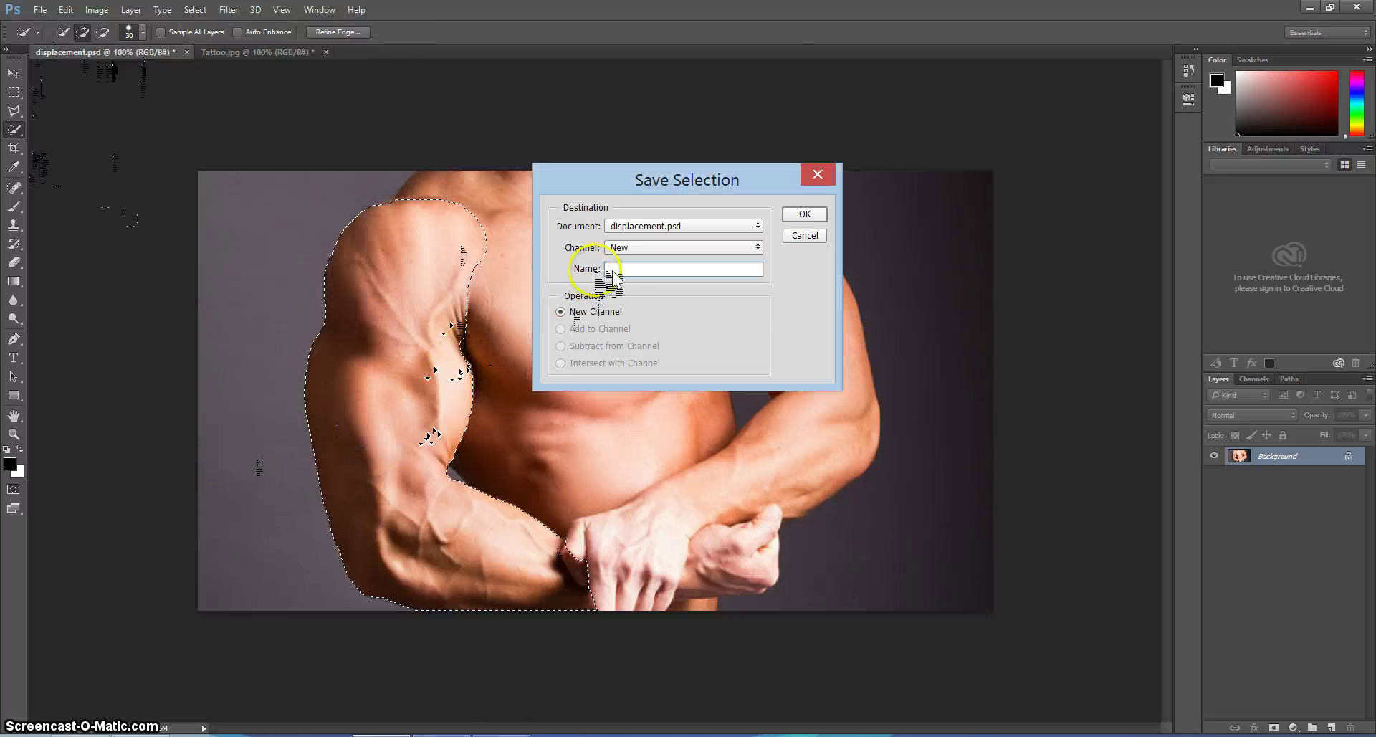
{"action": "left_click", "coordinate": [643, 268]}
{"action": "type", "text": "Arm"}
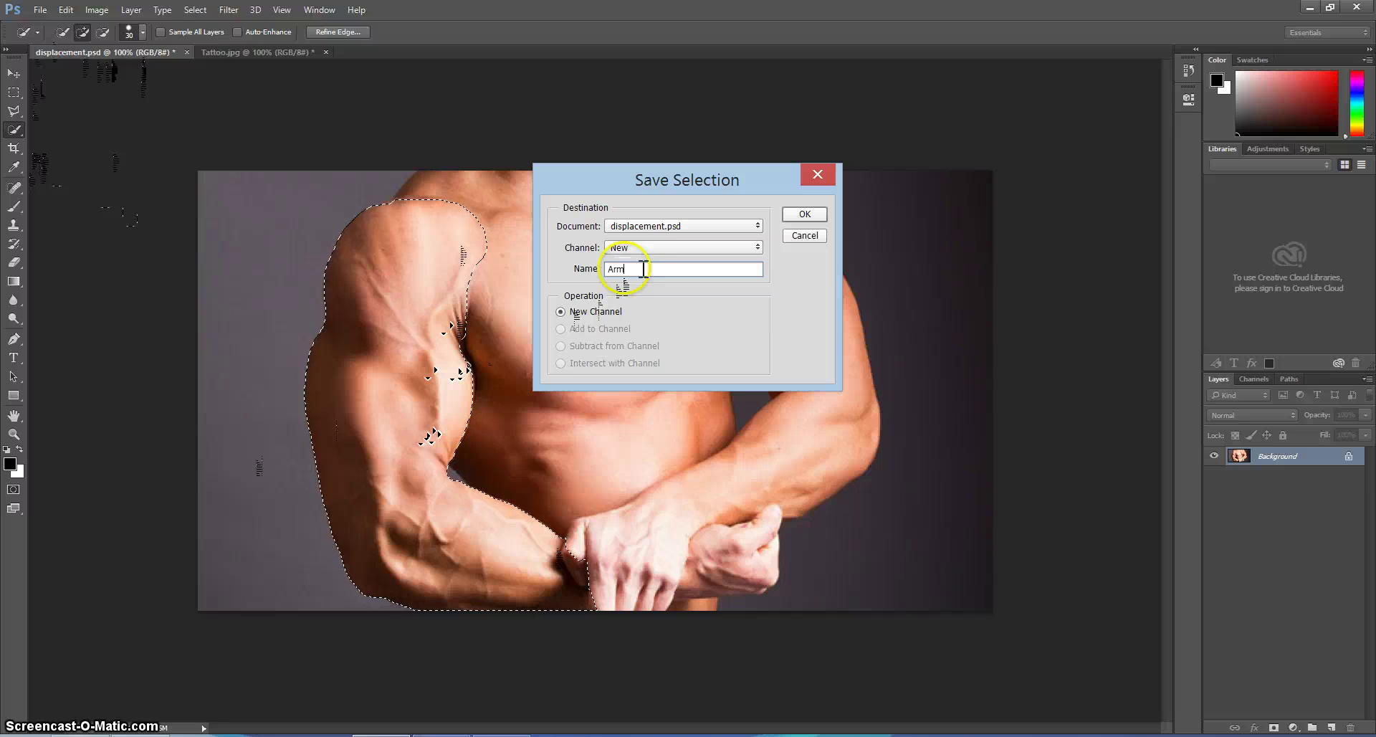
{"action": "left_click", "coordinate": [806, 213]}
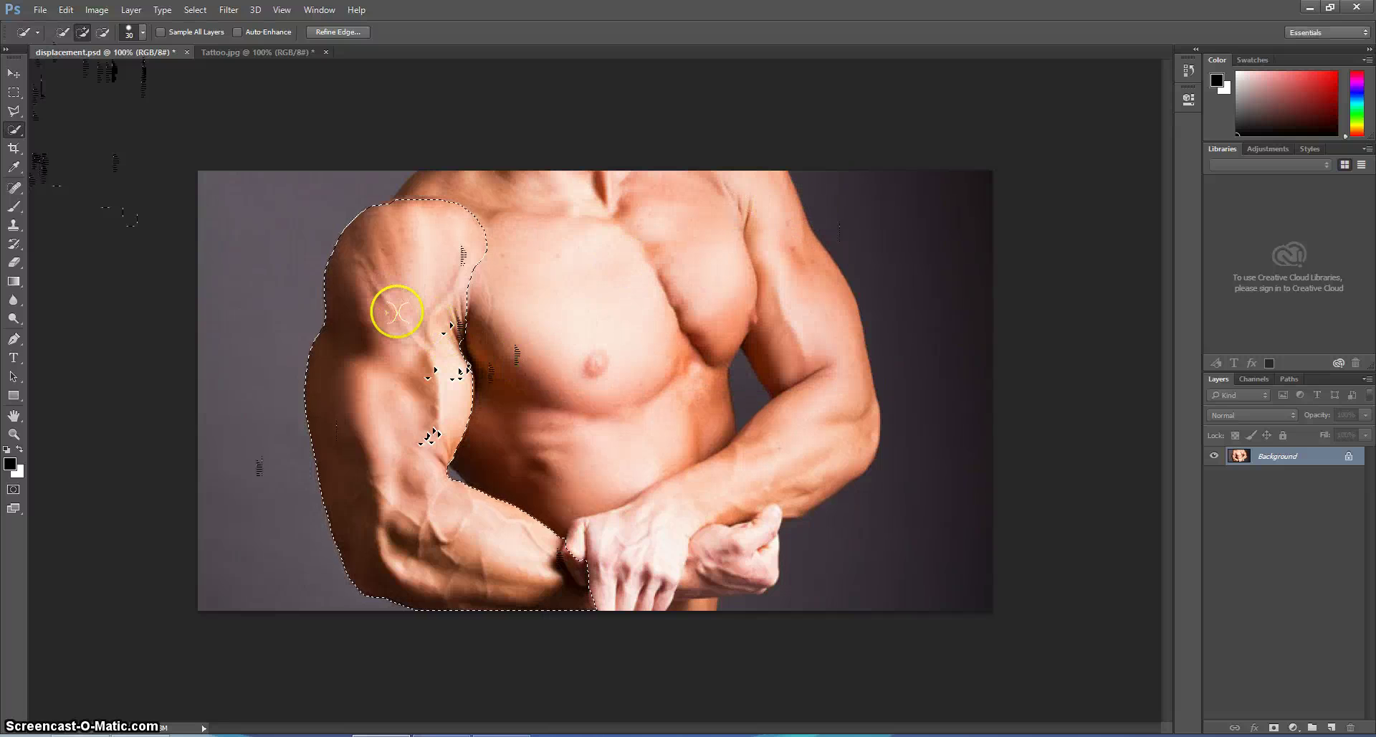
Deselect the arm and duplicate the photo onto a new Layer 1.
{"action": "left_click", "coordinate": [194, 9]}
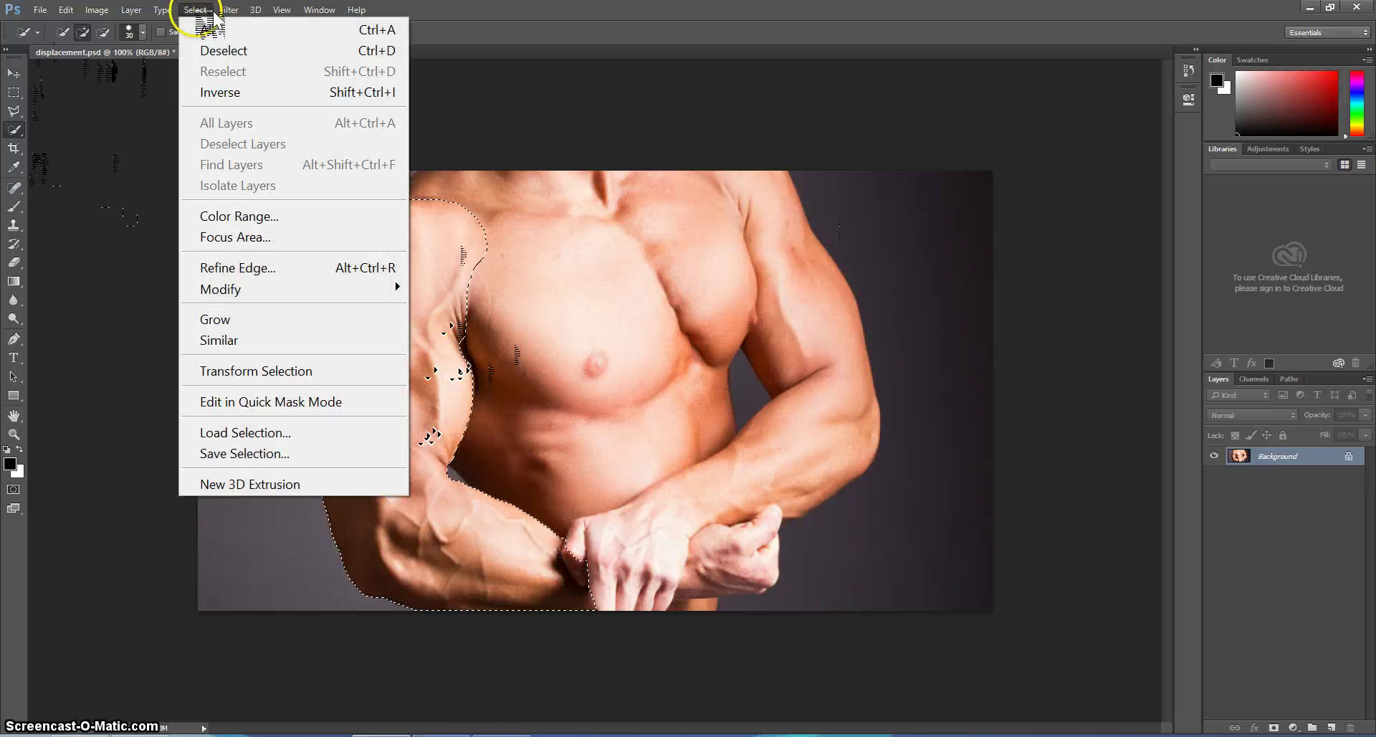
{"action": "left_click", "coordinate": [308, 52]}
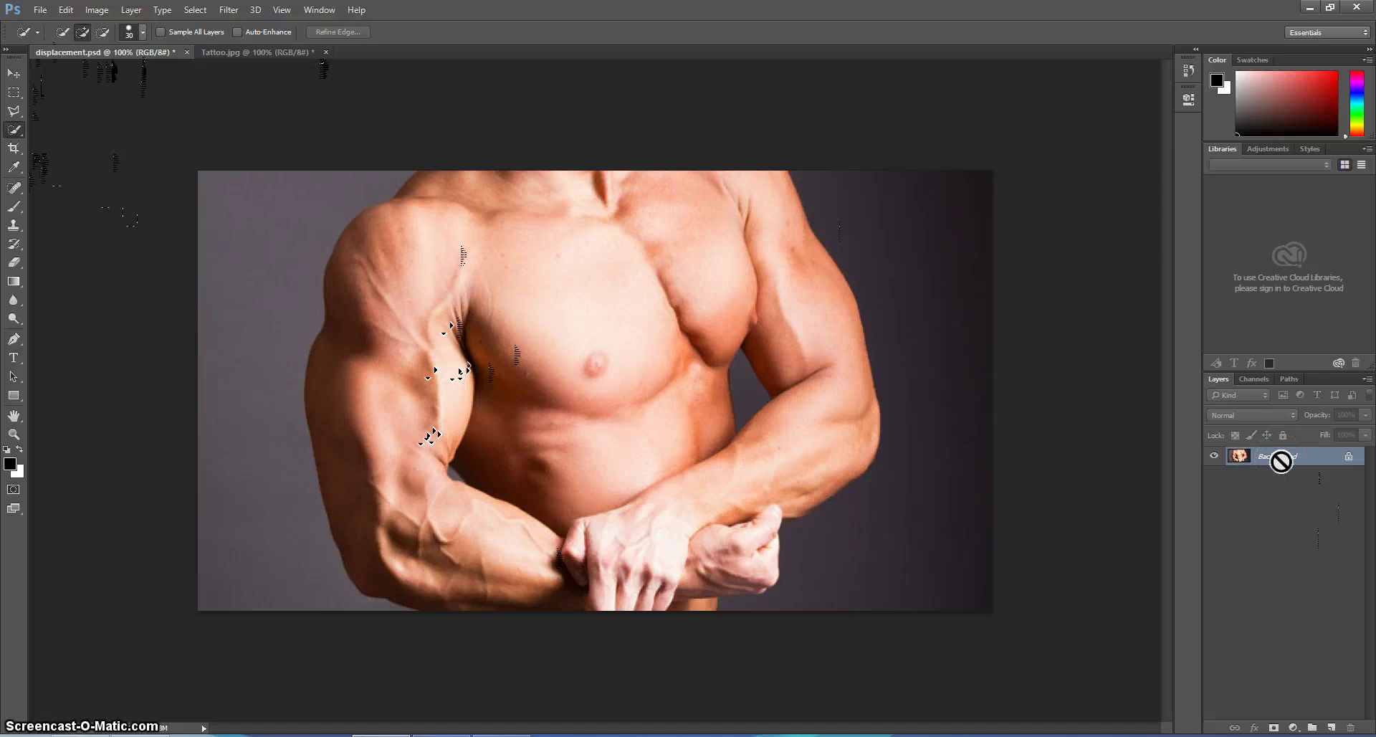
{"action": "key", "text": "ctrl+j"}
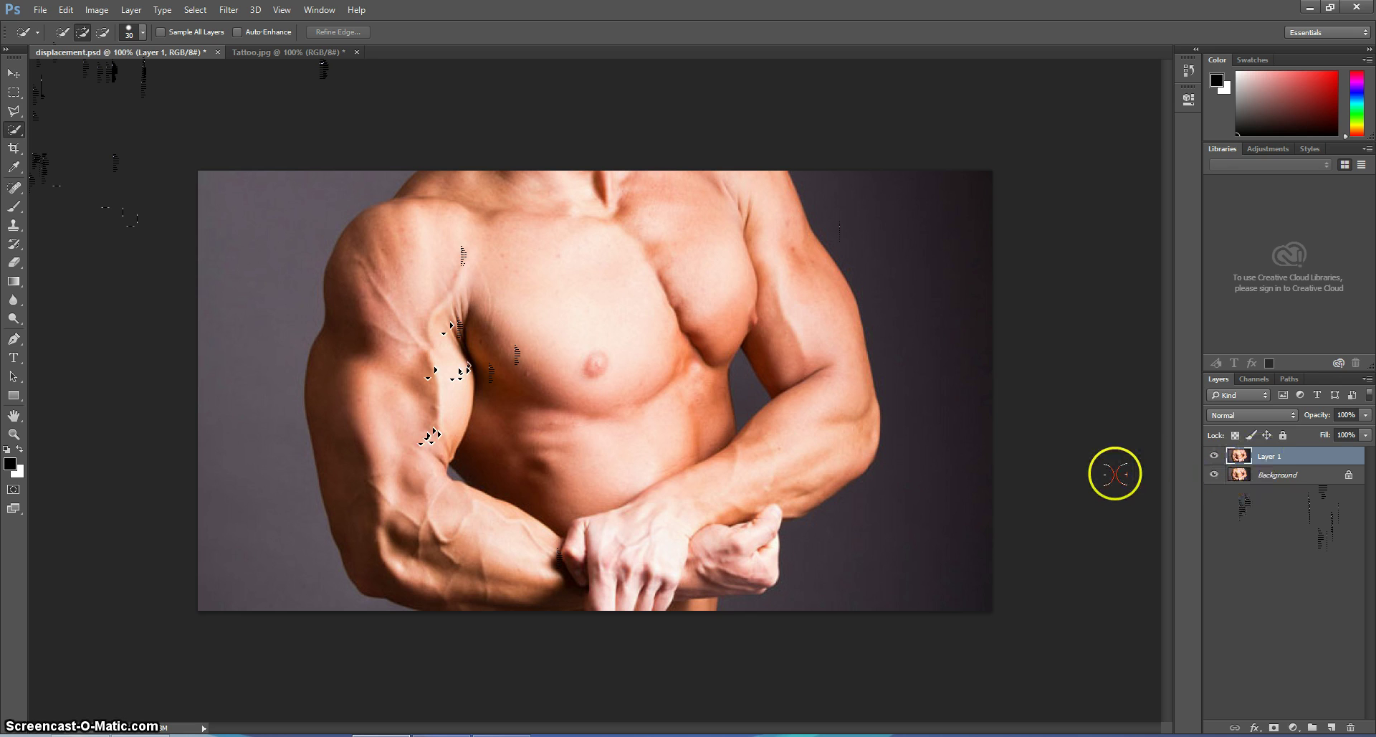
Blur Layer 1 with a 3-pixel Gaussian Blur.
{"action": "left_click", "coordinate": [244, 9]}
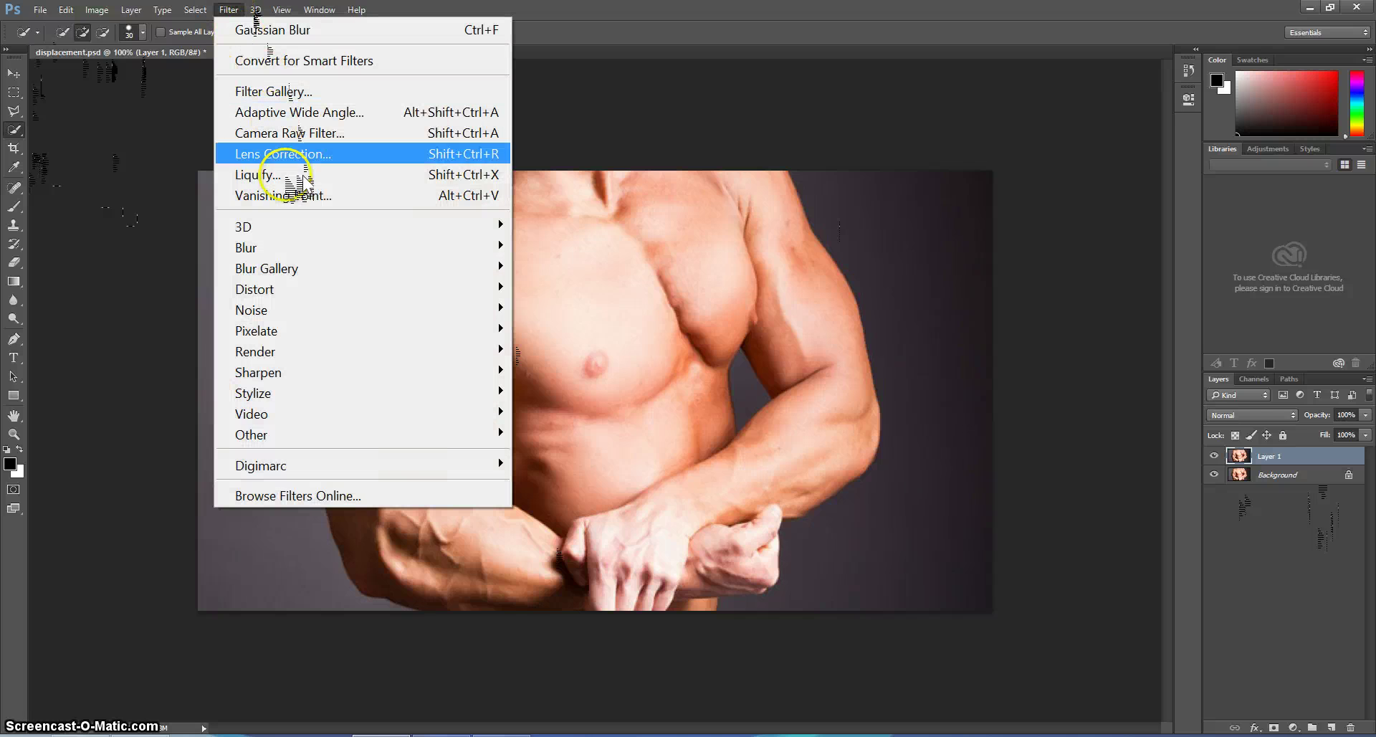
{"action": "mouse_move", "coordinate": [309, 248]}
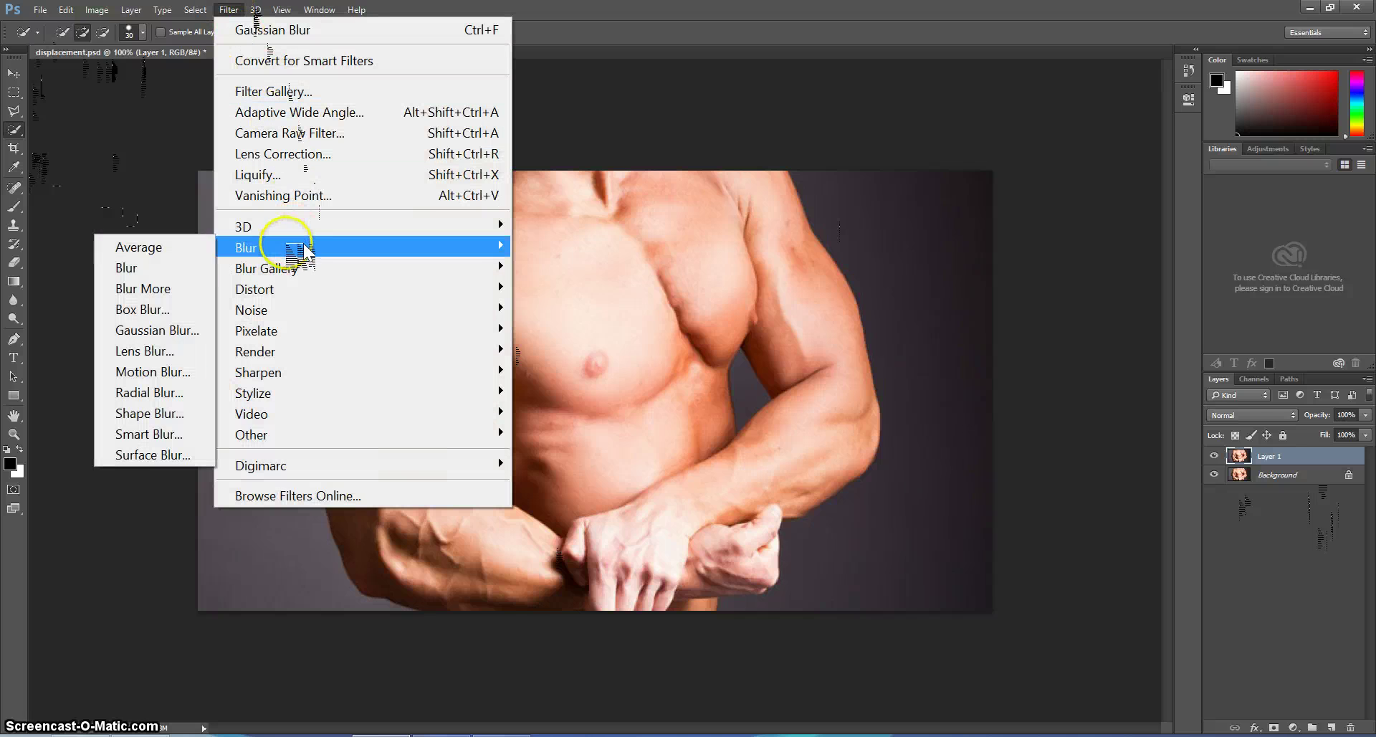
{"action": "left_click", "coordinate": [175, 329]}
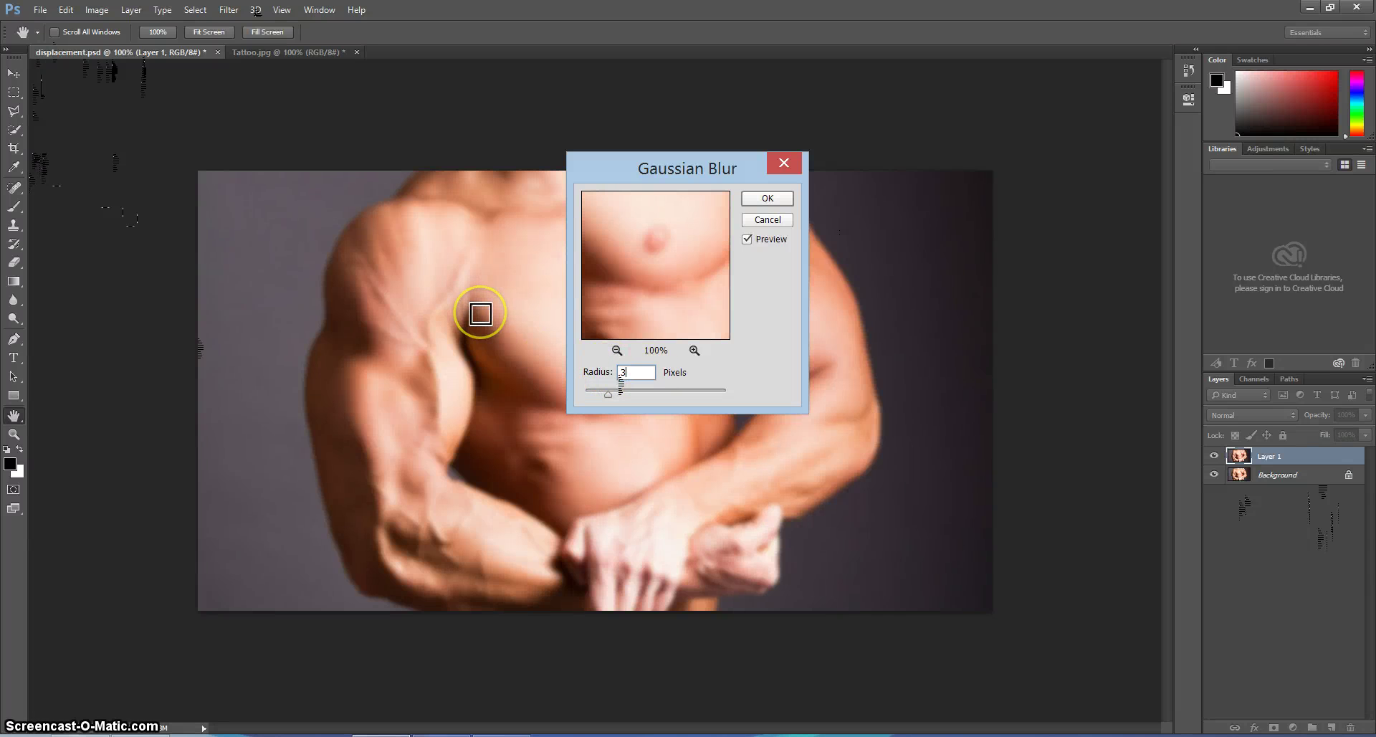
{"action": "left_click", "coordinate": [767, 199]}
{"action": "key", "text": "w"}
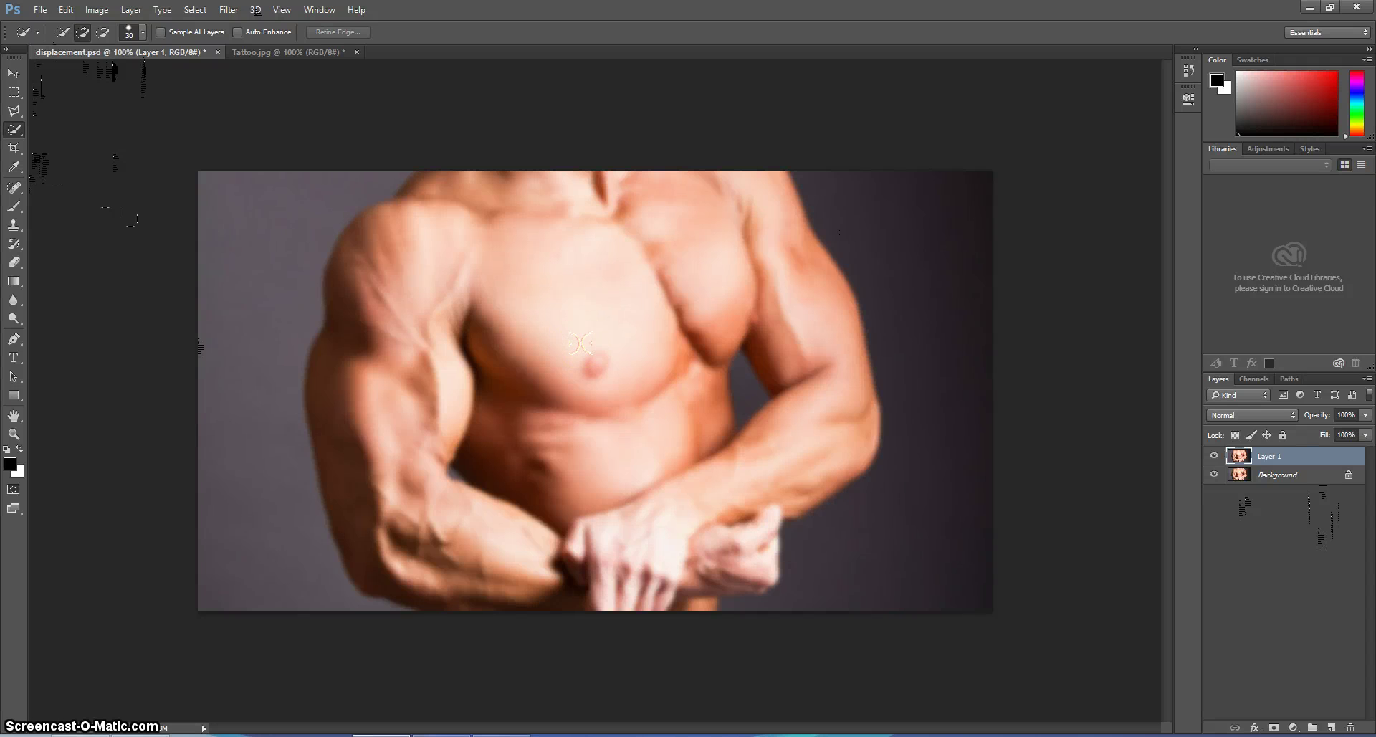
Save the blurred document as displacement.psd on the Desktop, replacing the existing PSD.
{"action": "left_click", "coordinate": [42, 10]}
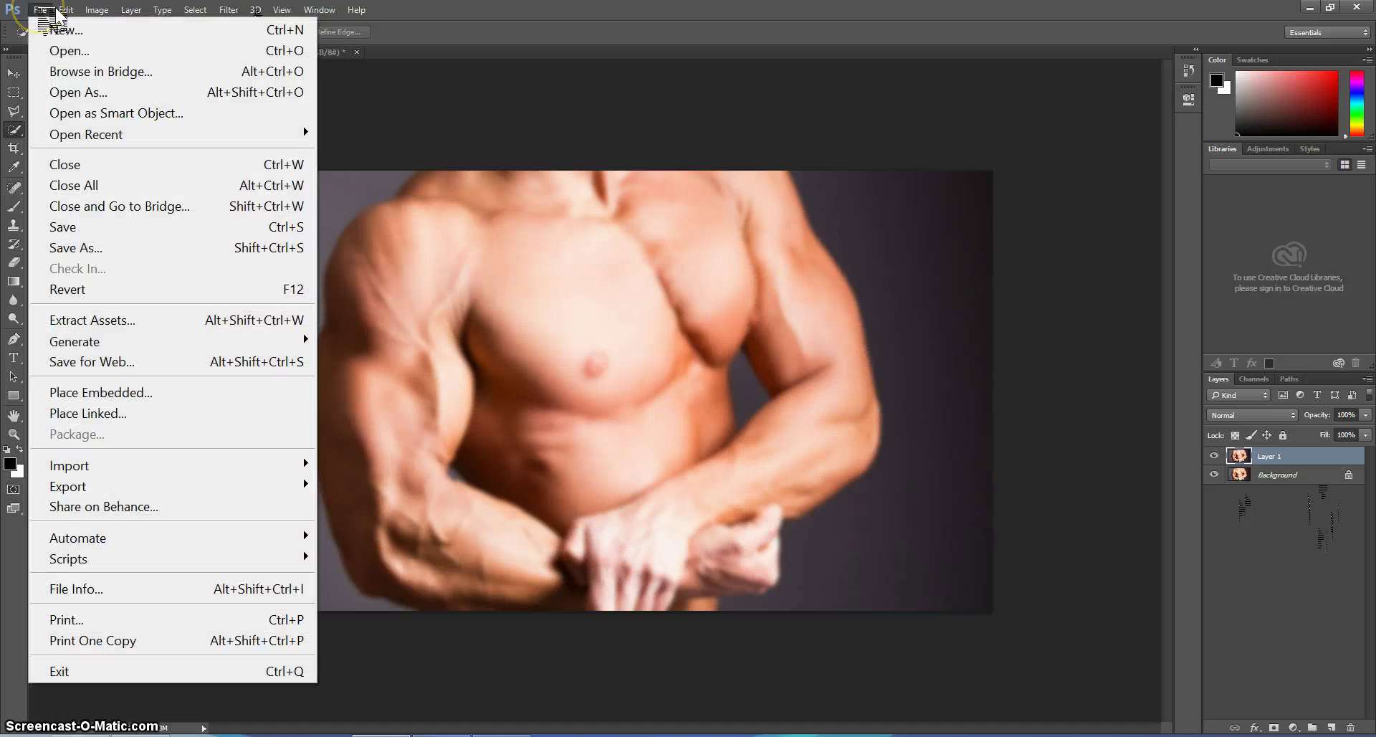
{"action": "left_click", "coordinate": [89, 248]}
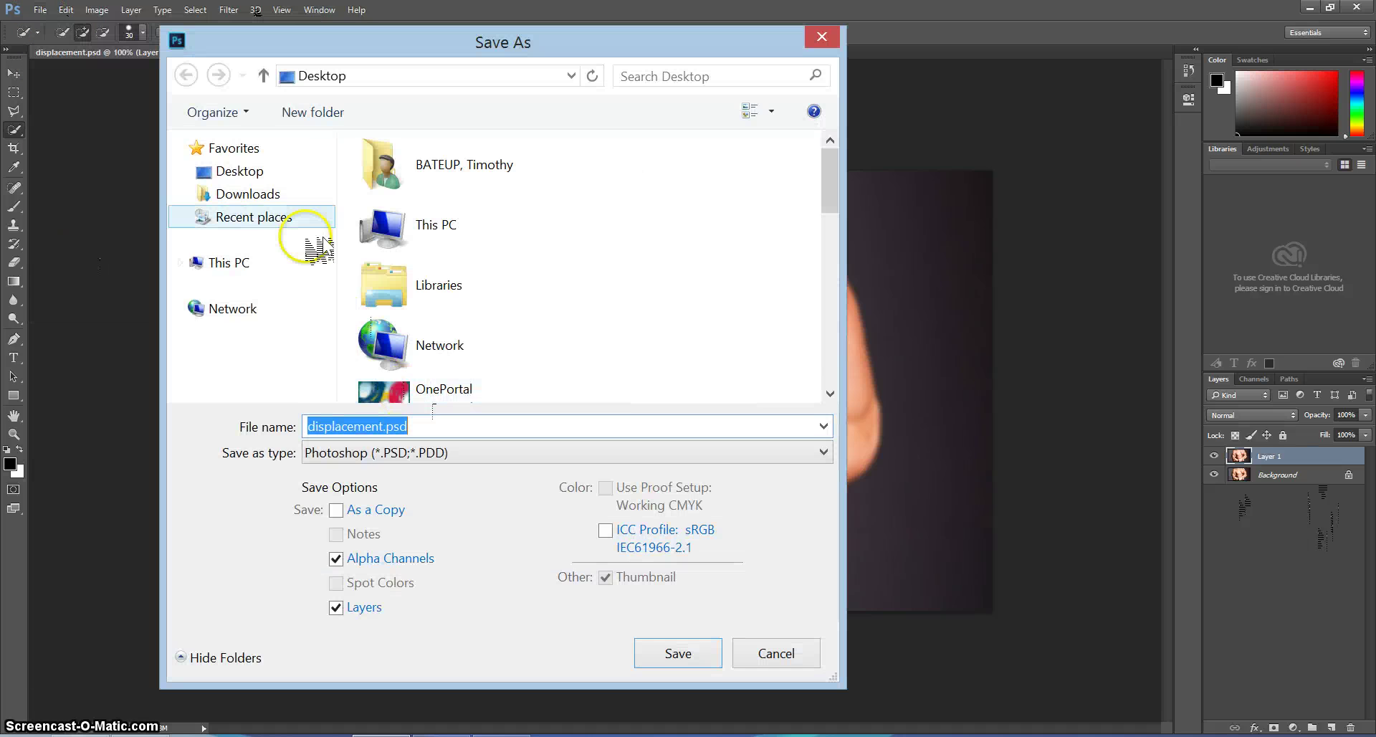
{"action": "left_click", "coordinate": [265, 173]}
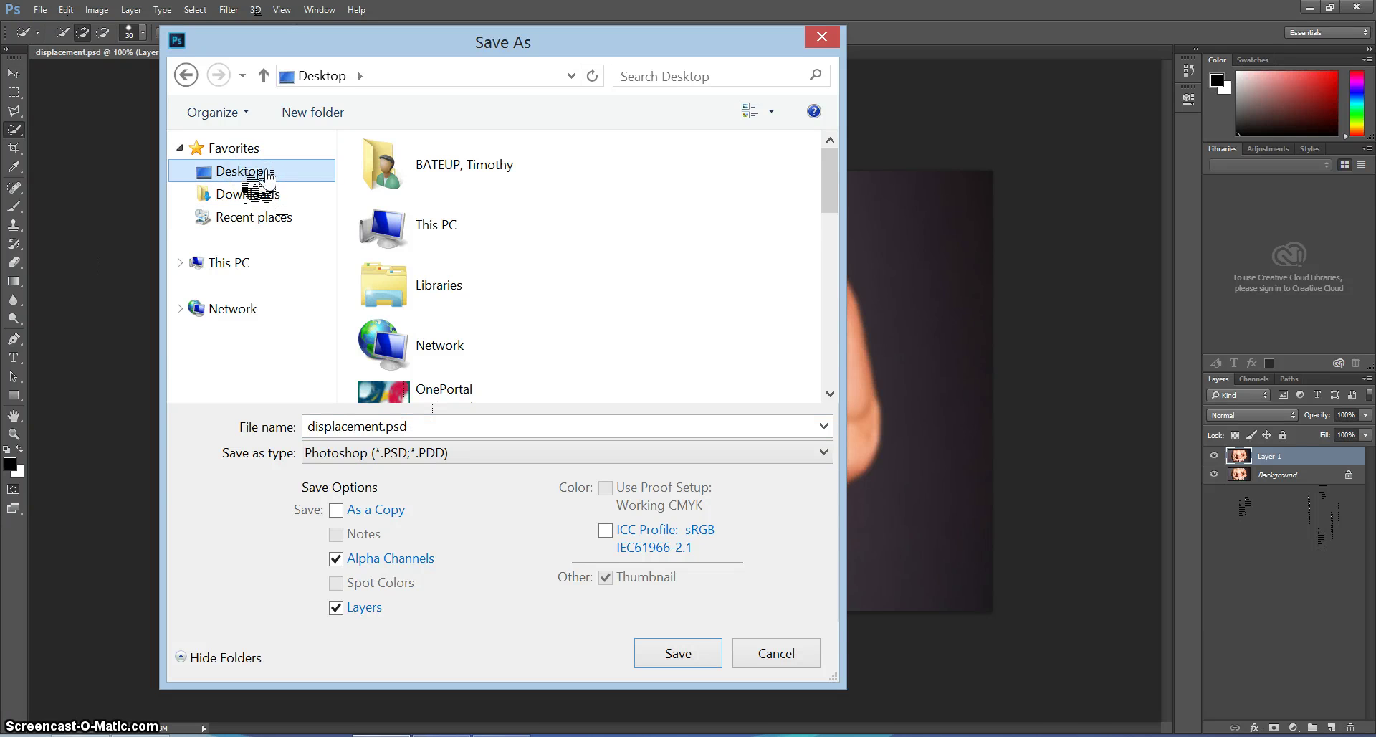
{"action": "left_click", "coordinate": [415, 430]}
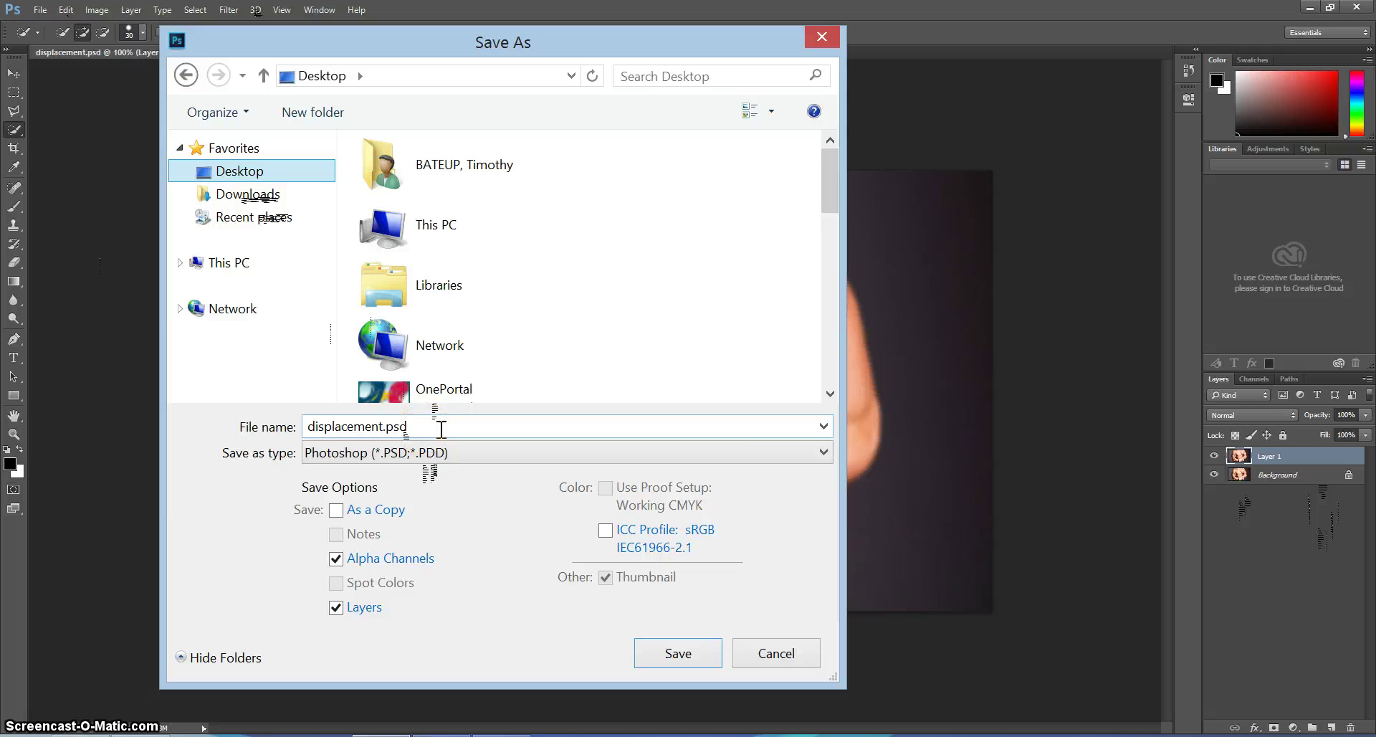
{"action": "left_click", "coordinate": [441, 429]}
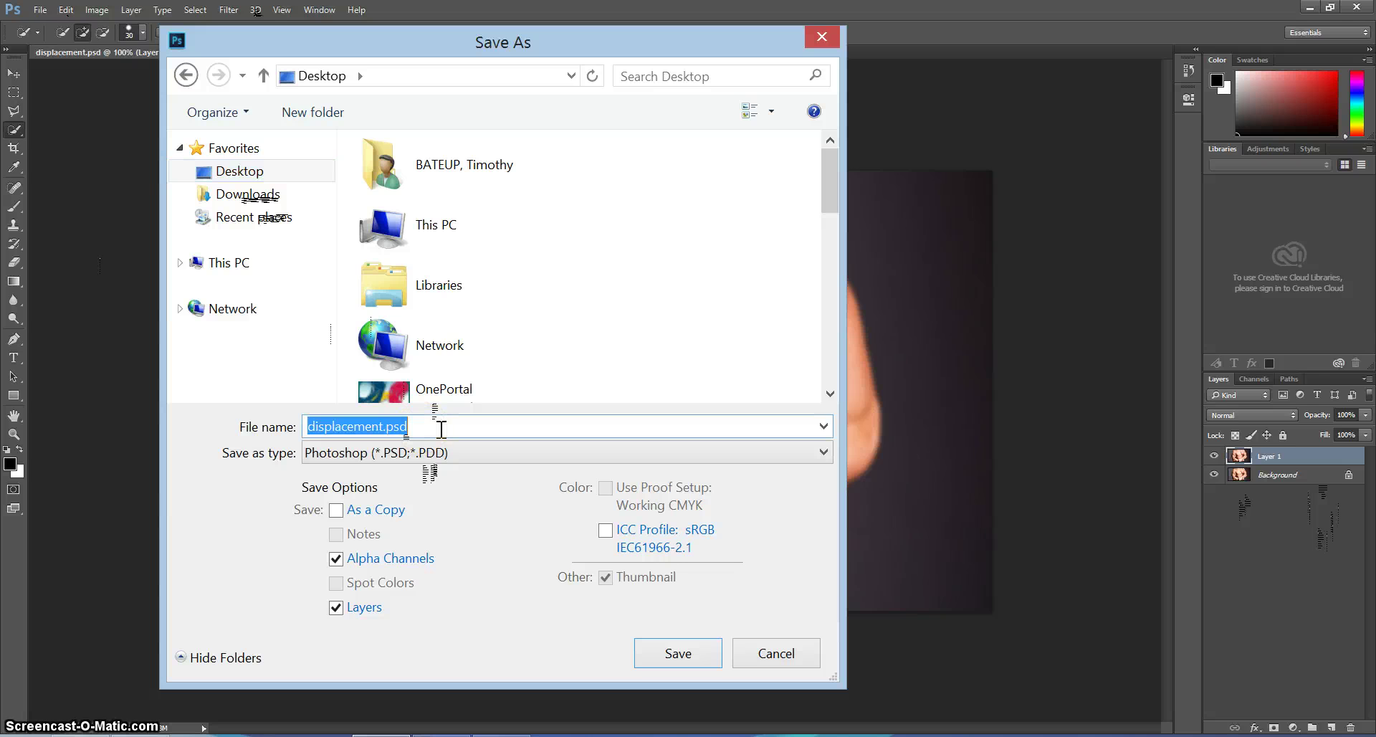
{"action": "double_click", "coordinate": [315, 426]}
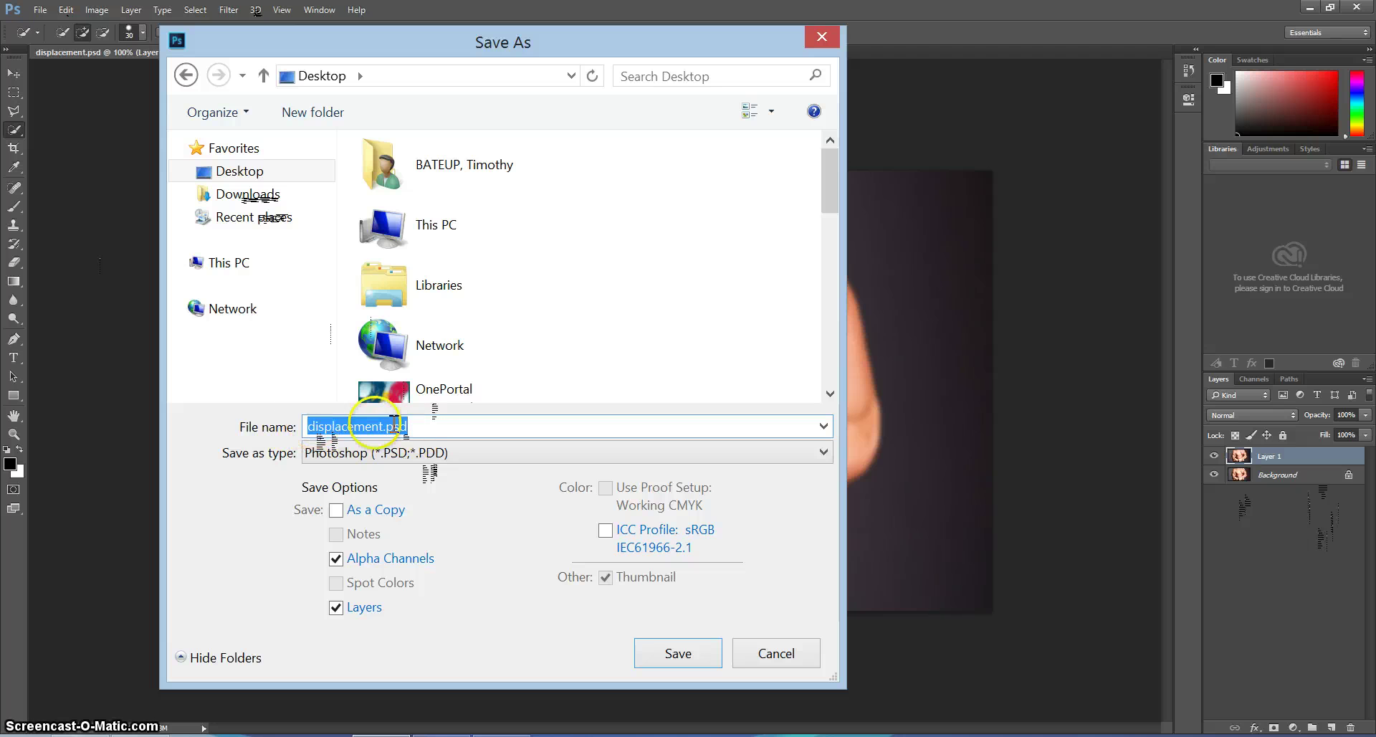
{"action": "left_click", "coordinate": [430, 426]}
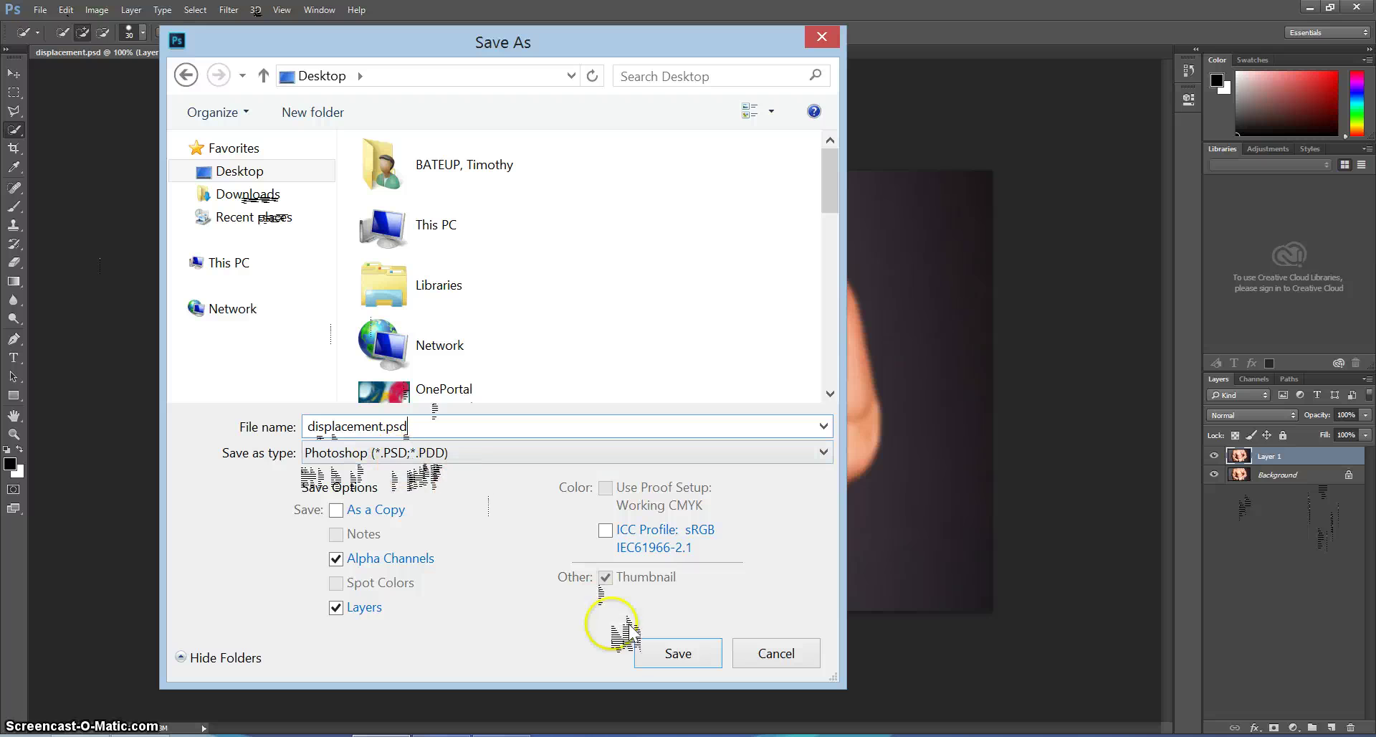
{"action": "left_click", "coordinate": [679, 653]}
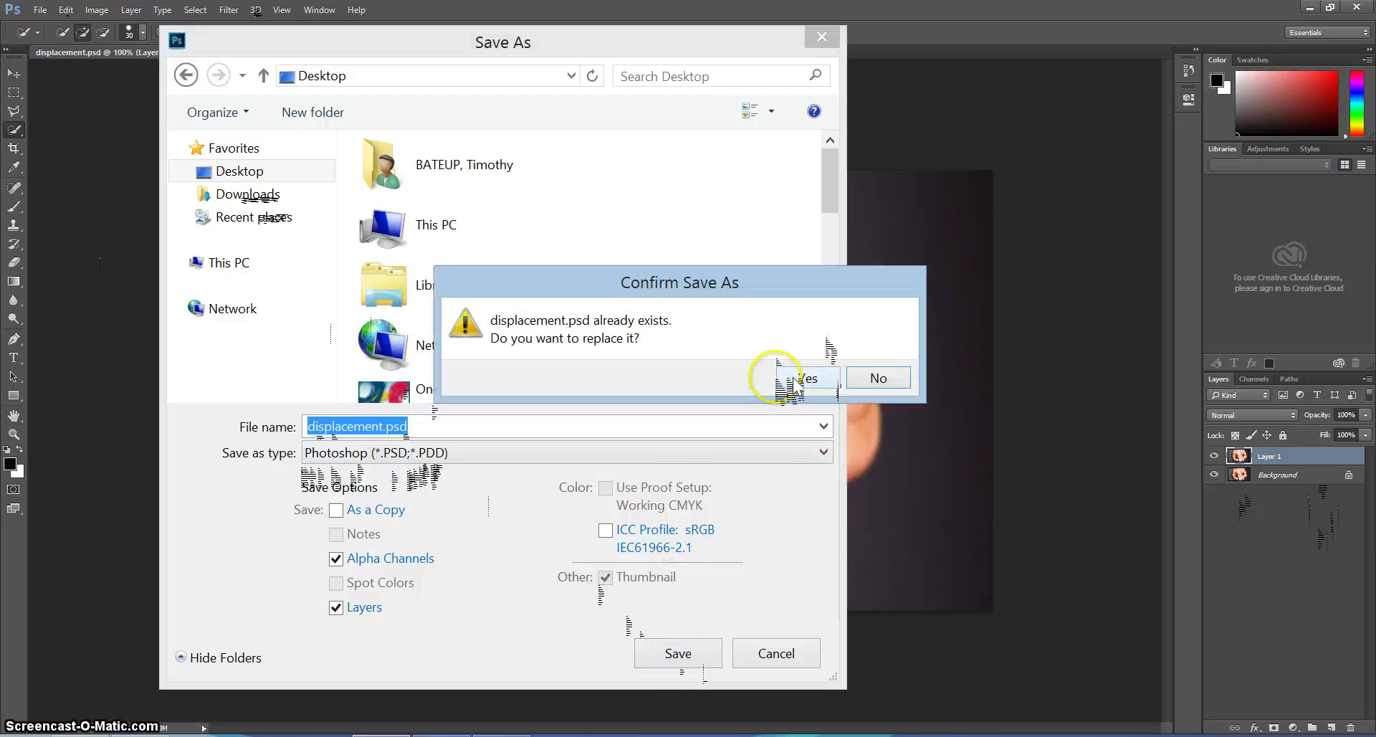
{"action": "left_click", "coordinate": [830, 381]}
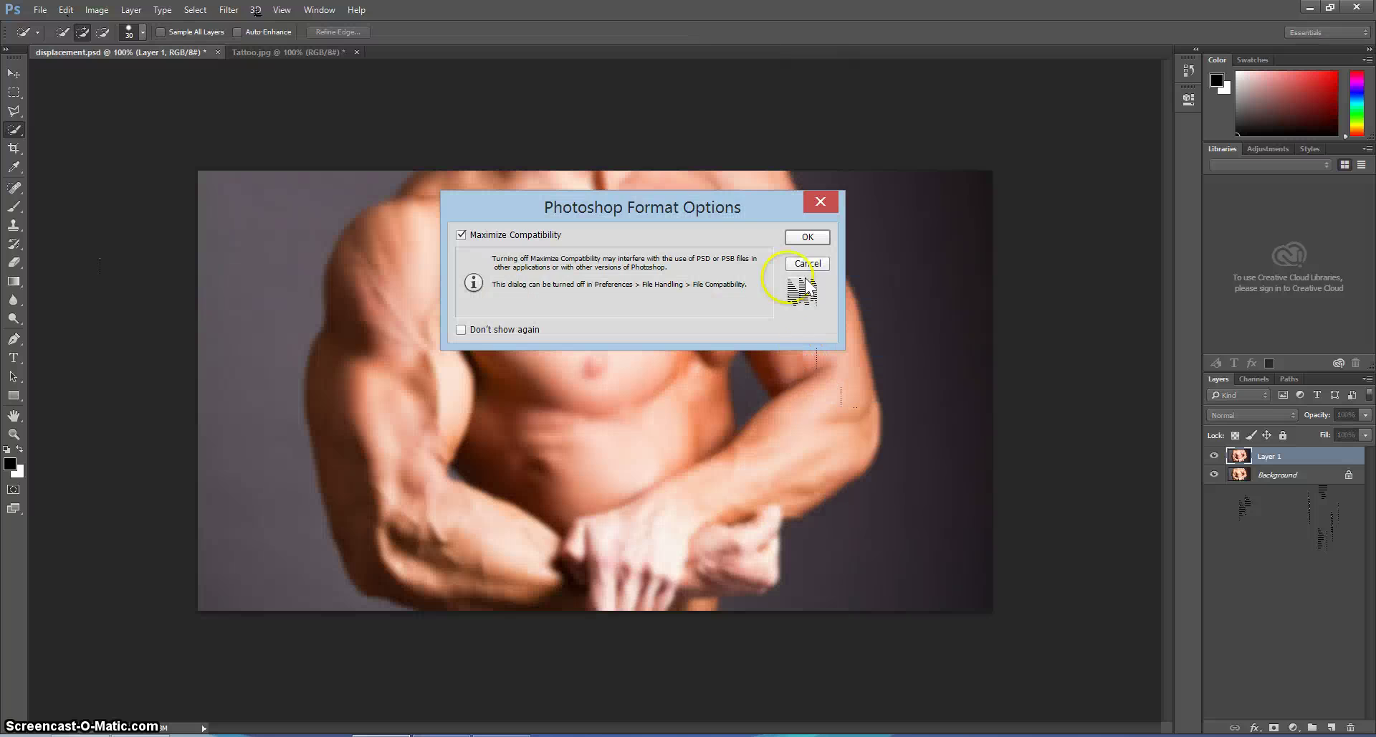
{"action": "left_click", "coordinate": [809, 238]}
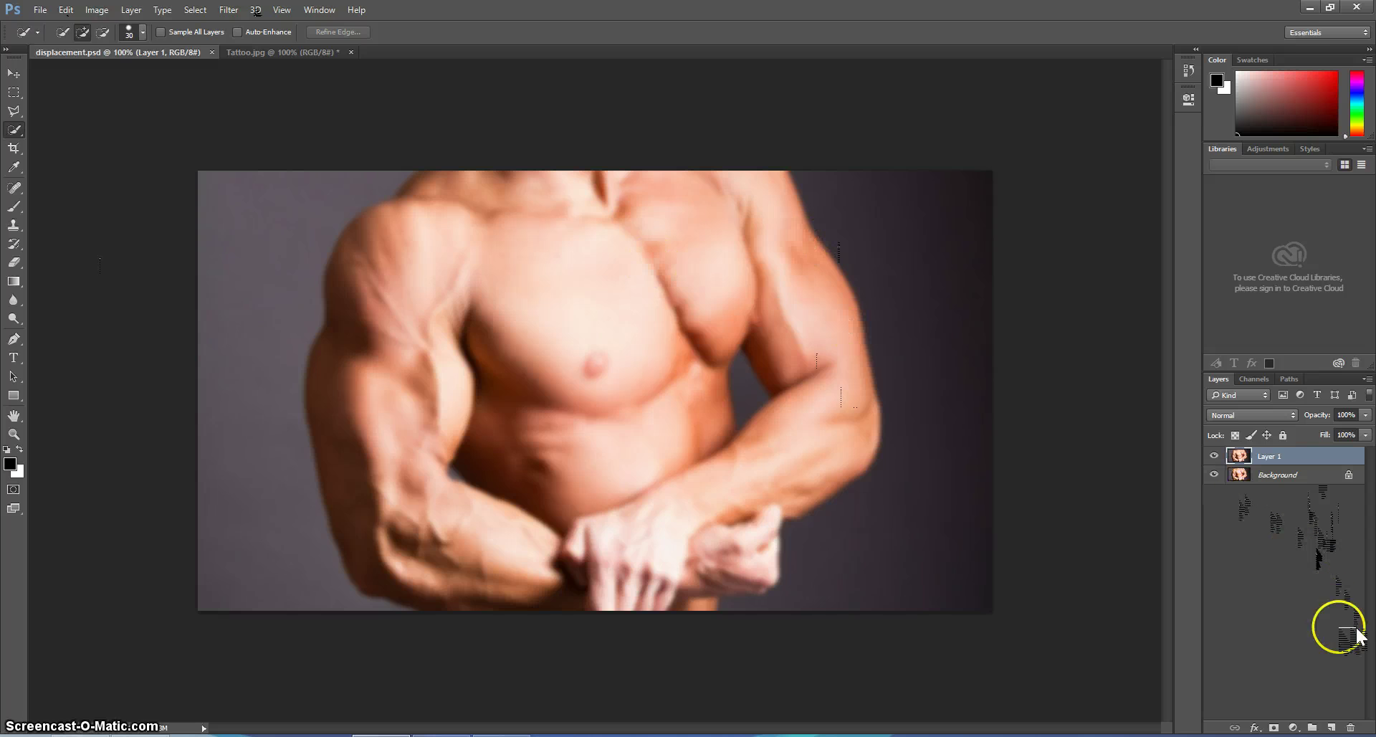
Delete the blurred Layer 1 and show Tattoo.jpg fitted to the window.
{"action": "left_click", "coordinate": [1350, 727]}
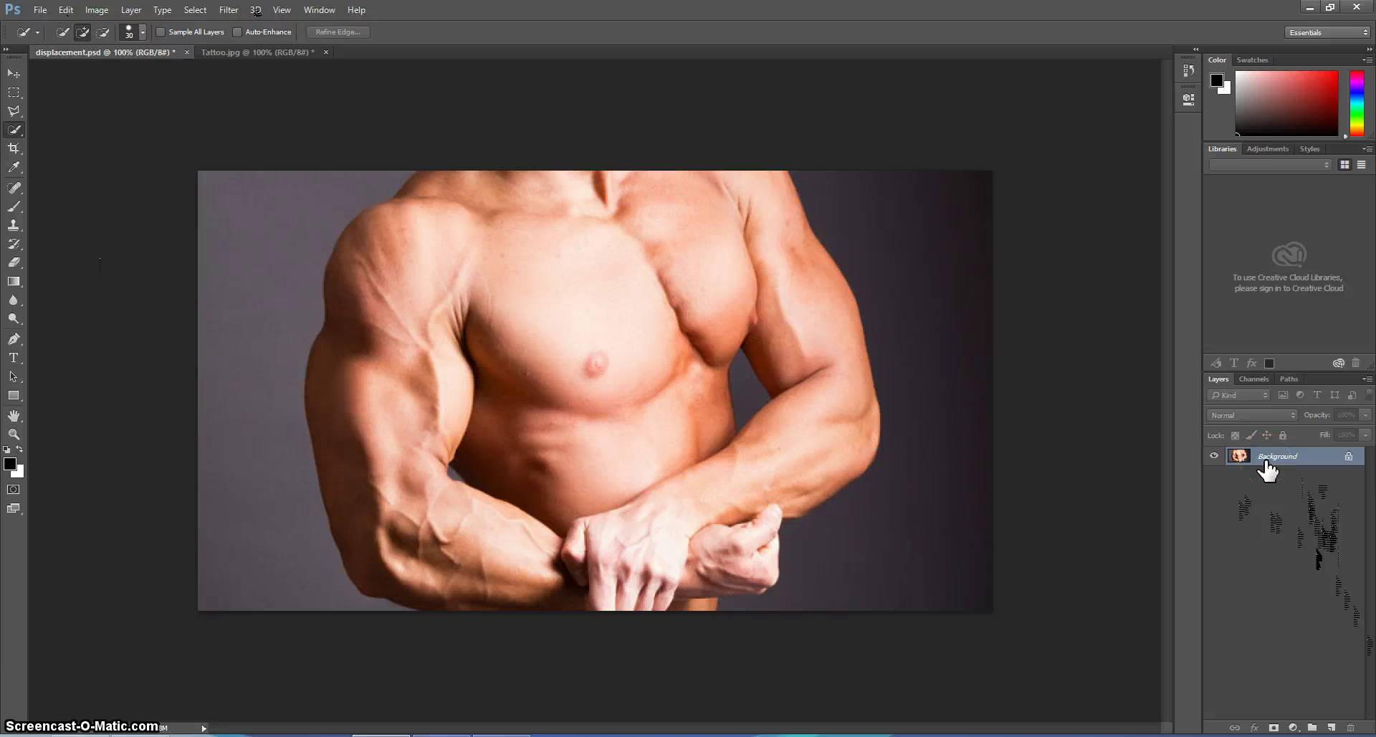
{"action": "left_click_drag", "start_coordinate": [1266, 469], "coordinate": [1086, 335]}
{"action": "left_click_drag", "start_coordinate": [276, 73], "coordinate": [379, 228]}
{"action": "key", "text": "ctrl+0"}
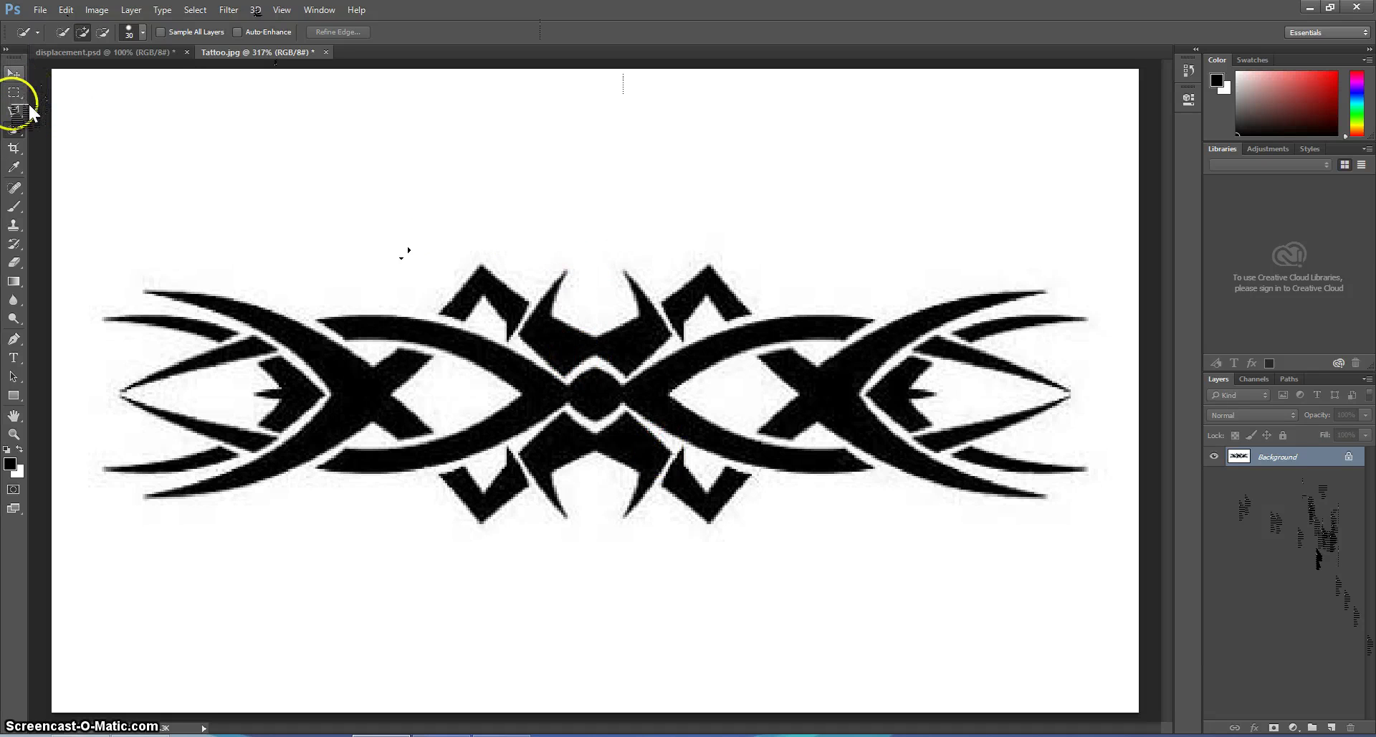
Select all the tattoo's black shapes with the Magic Wand at tolerance 5, non-contiguous.
{"action": "right_click", "coordinate": [29, 133]}
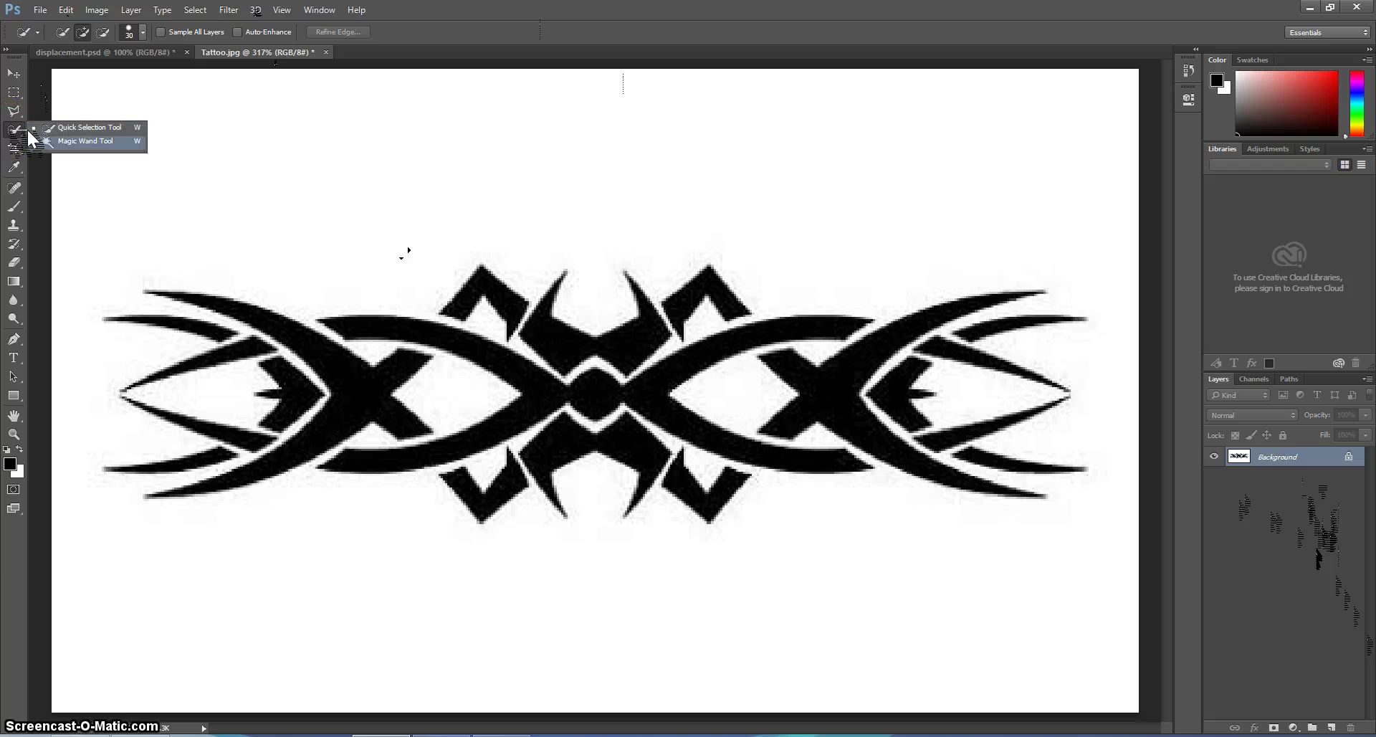
{"action": "left_click", "coordinate": [68, 141]}
{"action": "left_click", "coordinate": [332, 32]}
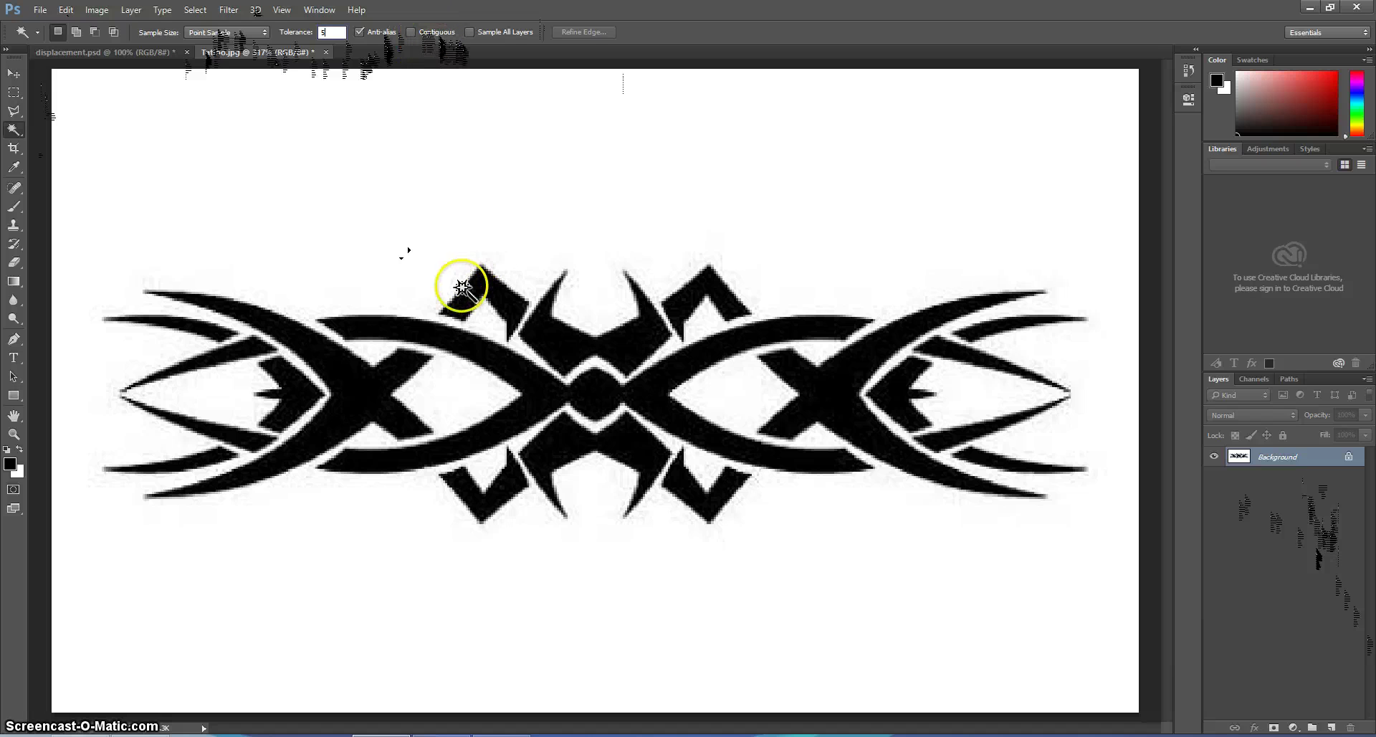
{"action": "left_click", "coordinate": [356, 390]}
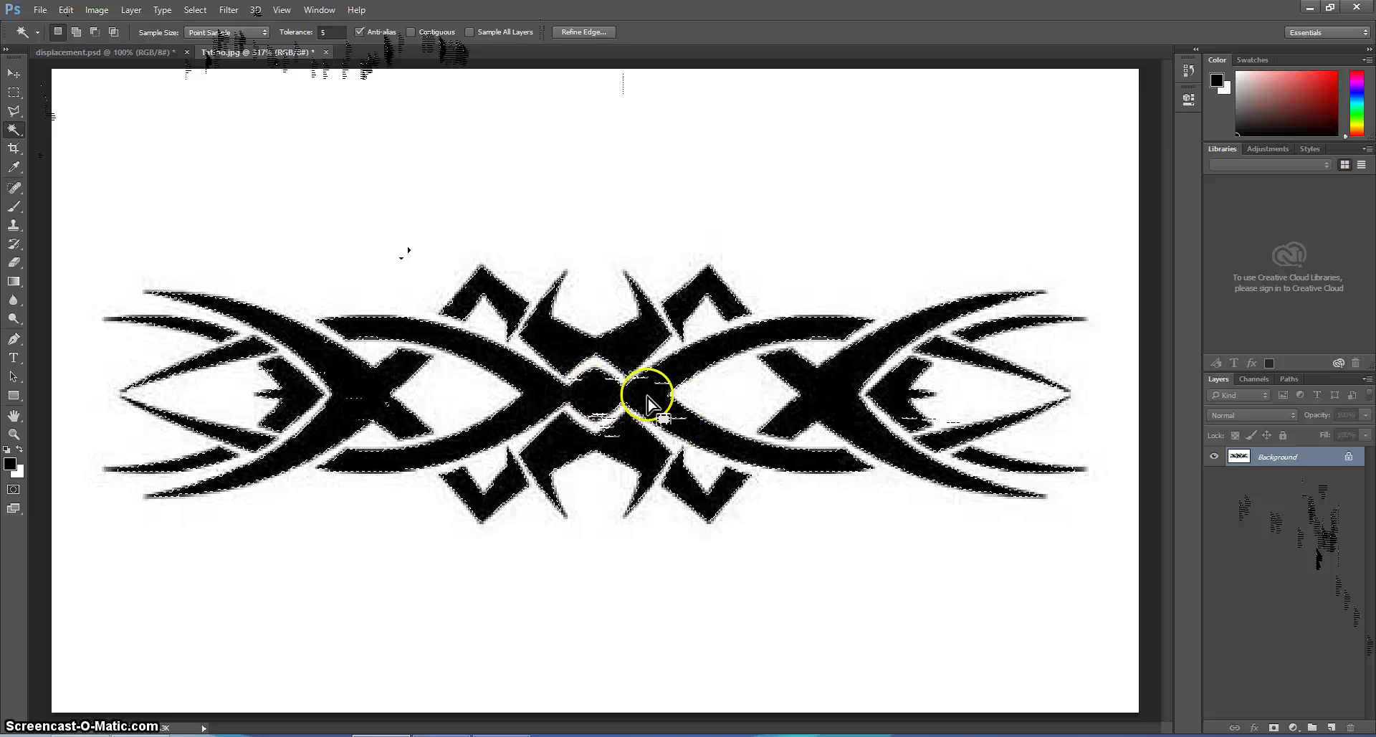
{"action": "left_click", "coordinate": [593, 384]}
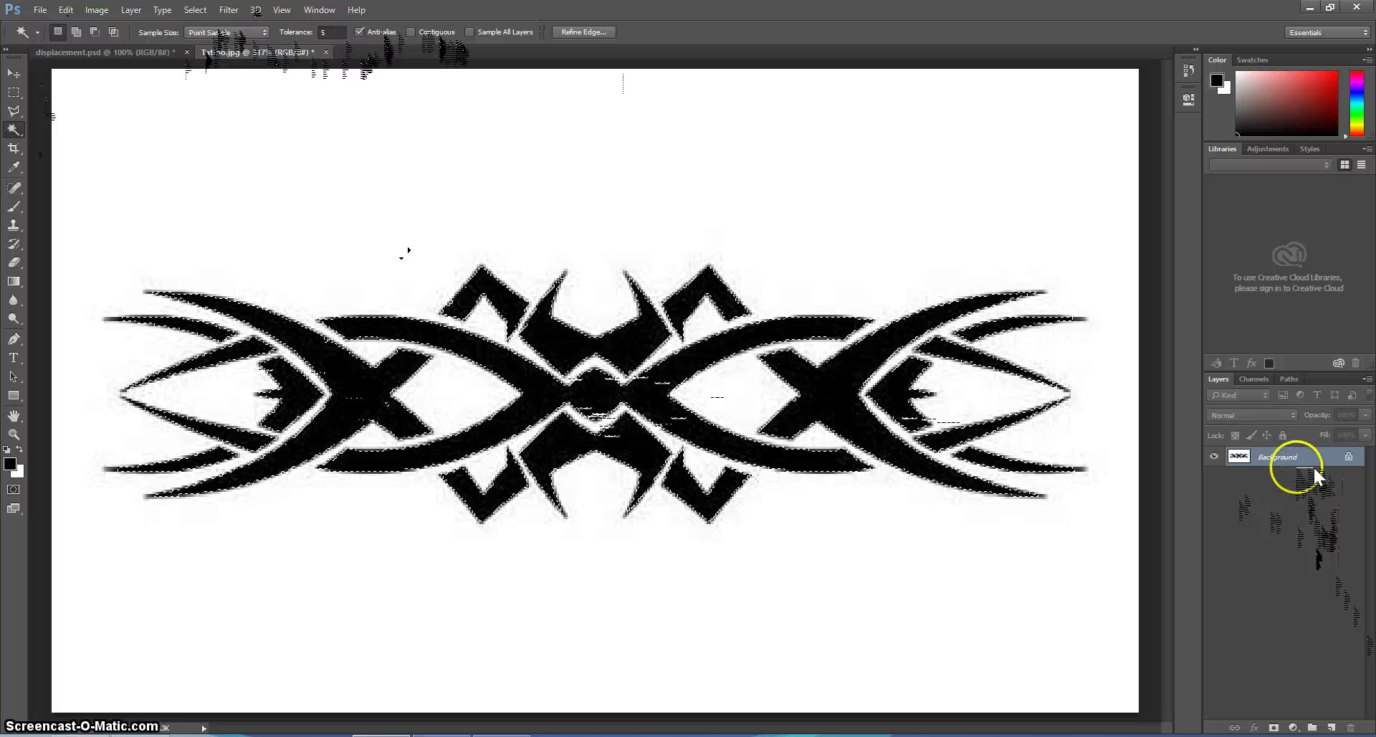
{"action": "left_click", "coordinate": [1185, 464]}
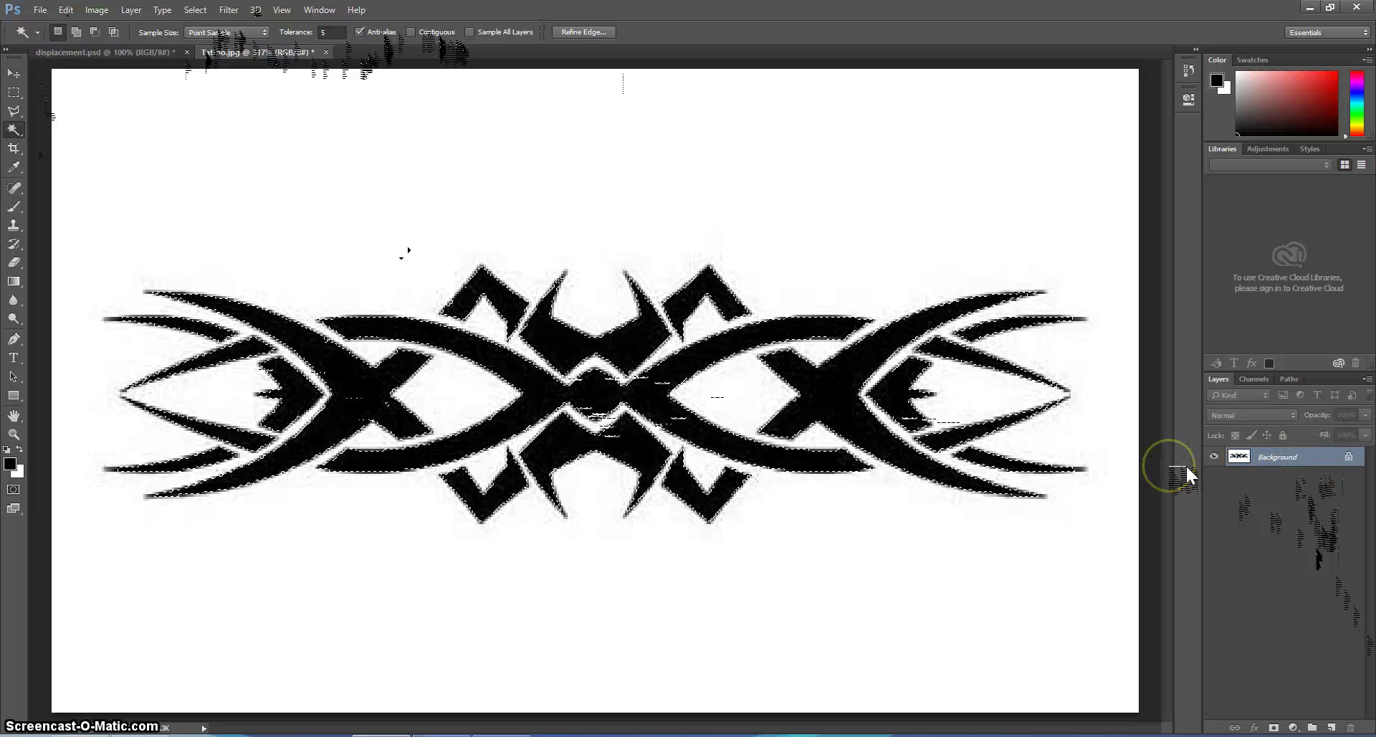
Copy the selected tattoo shapes onto Layer 1, select it, and pick the Move tool.
{"action": "key", "text": "ctrl+j"}
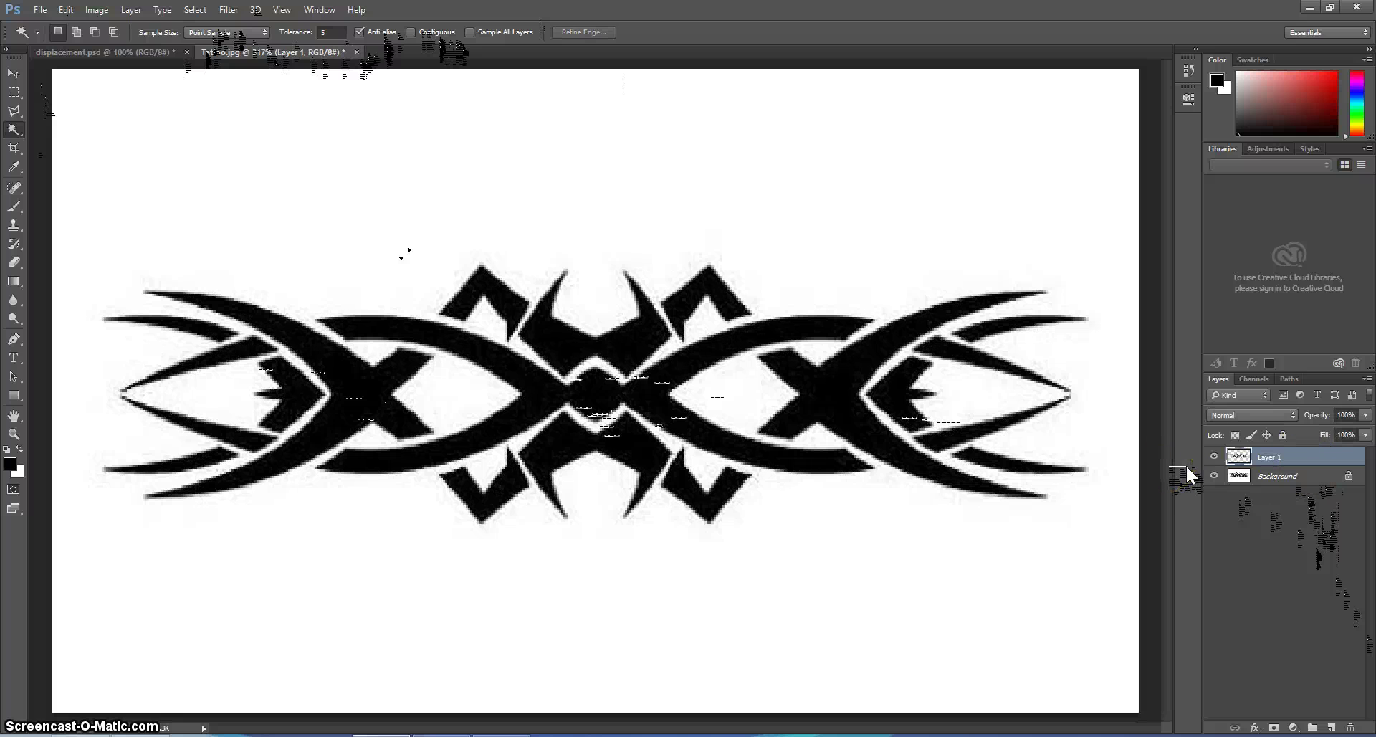
{"action": "left_click", "coordinate": [1279, 489]}
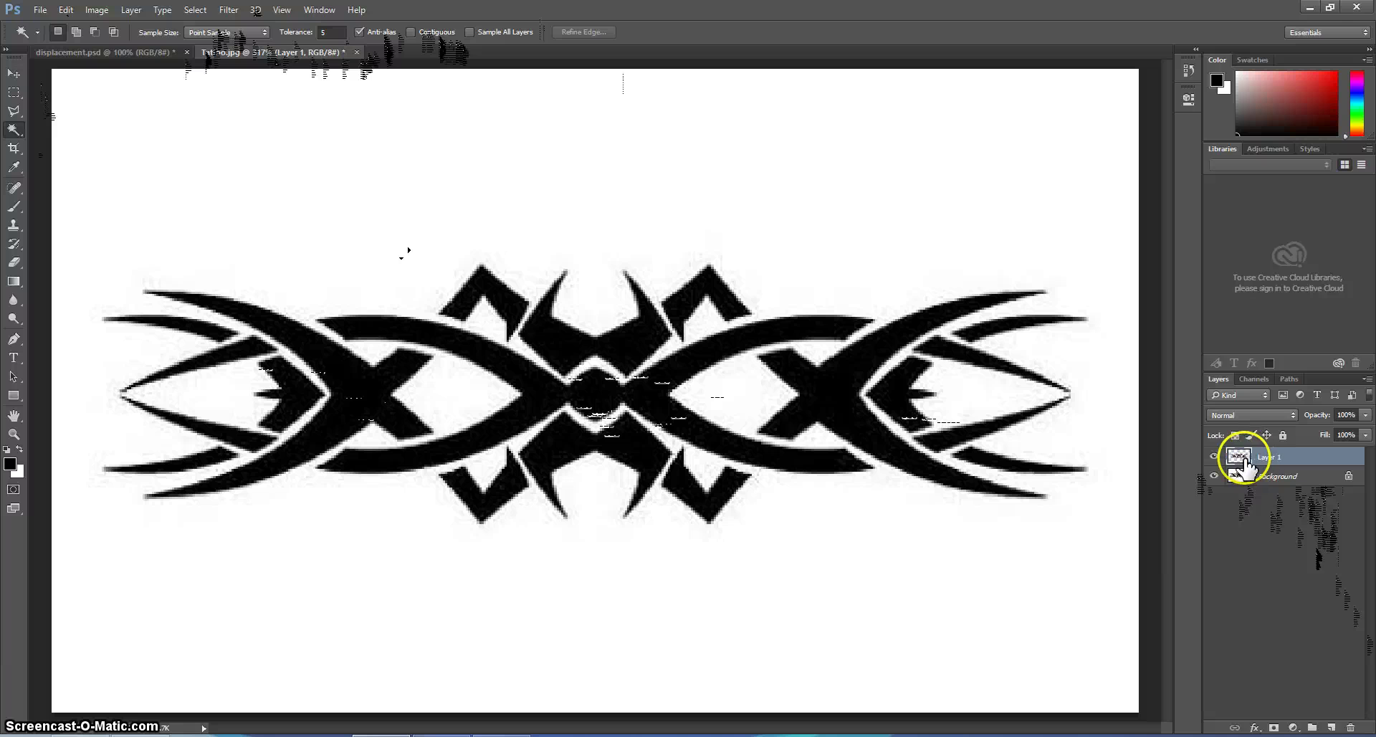
{"action": "left_click", "coordinate": [16, 73]}
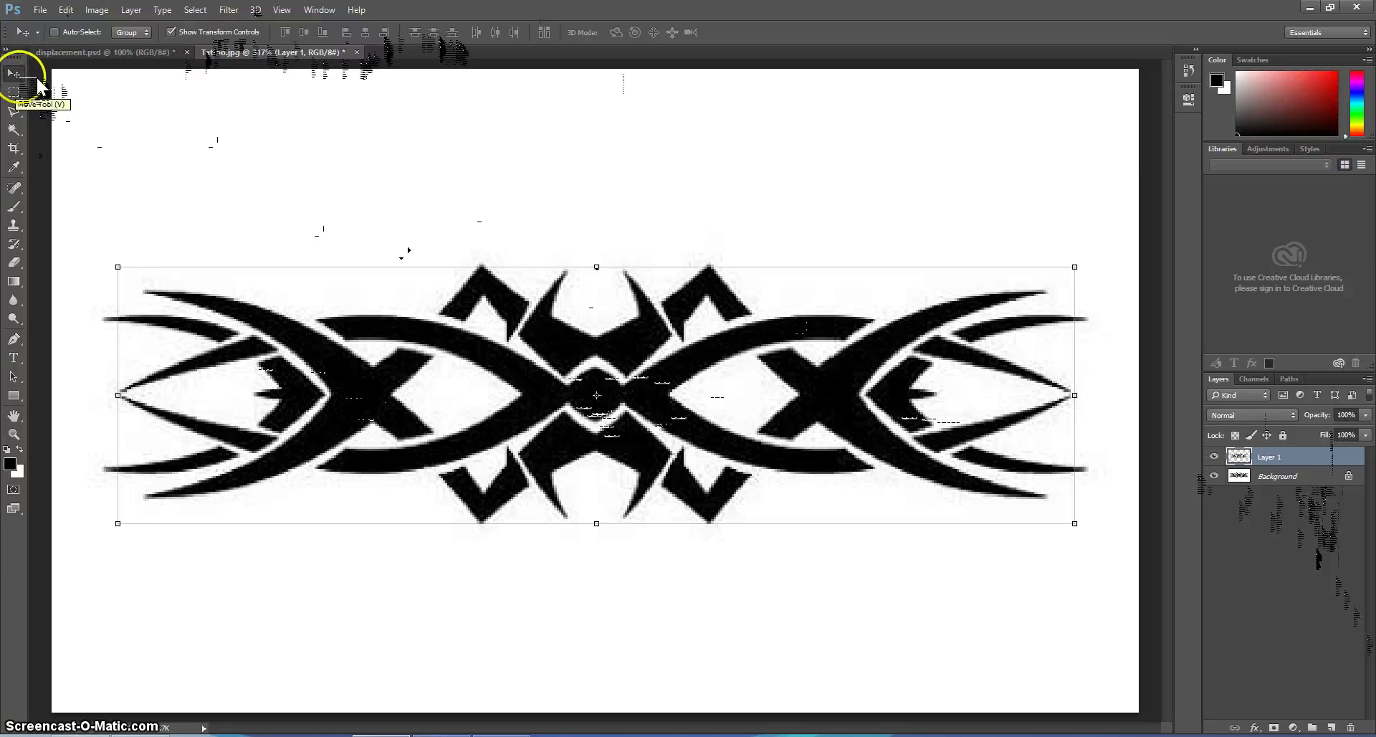
Drag the tattoo layer into displacement.psd and position it across the left upper arm.
{"action": "left_click_drag", "start_coordinate": [353, 393], "coordinate": [459, 393]}
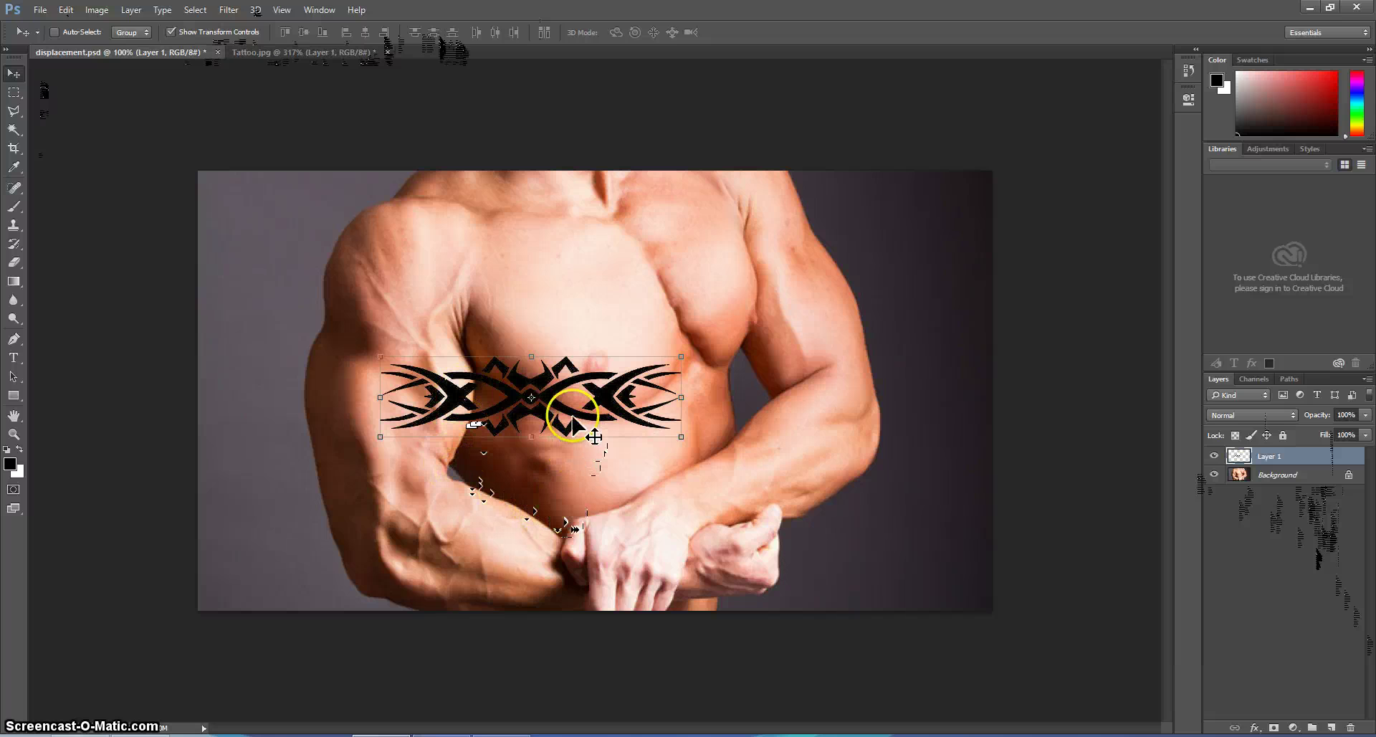
{"action": "left_click_drag", "start_coordinate": [526, 406], "coordinate": [436, 407]}
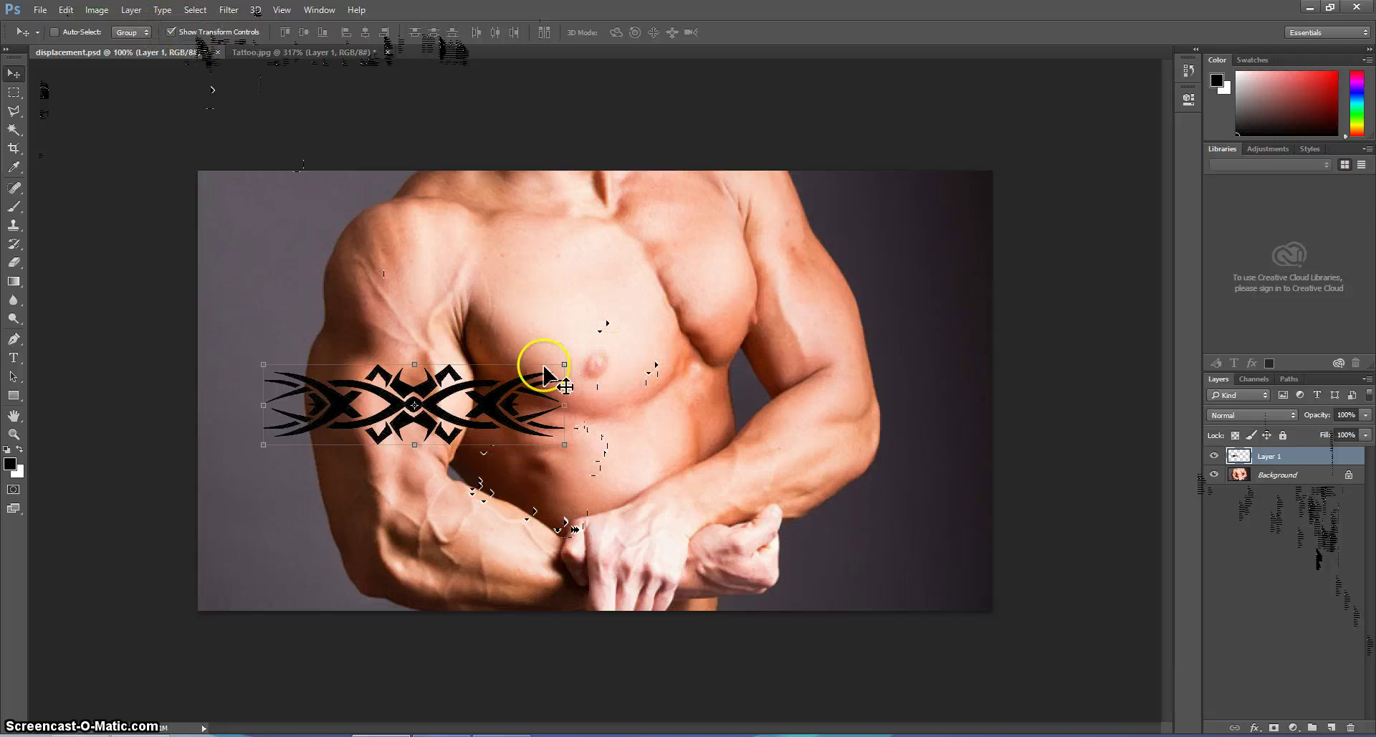
Free-transform the tattoo to 82.9% scale and about 10.8° rotation over the upper arm.
{"action": "mouse_move", "coordinate": [579, 351]}
{"action": "left_mouse_down"}
{"action": "mouse_move", "coordinate": [577, 334]}
{"action": "mouse_move", "coordinate": [579, 353]}
{"action": "left_mouse_up"}
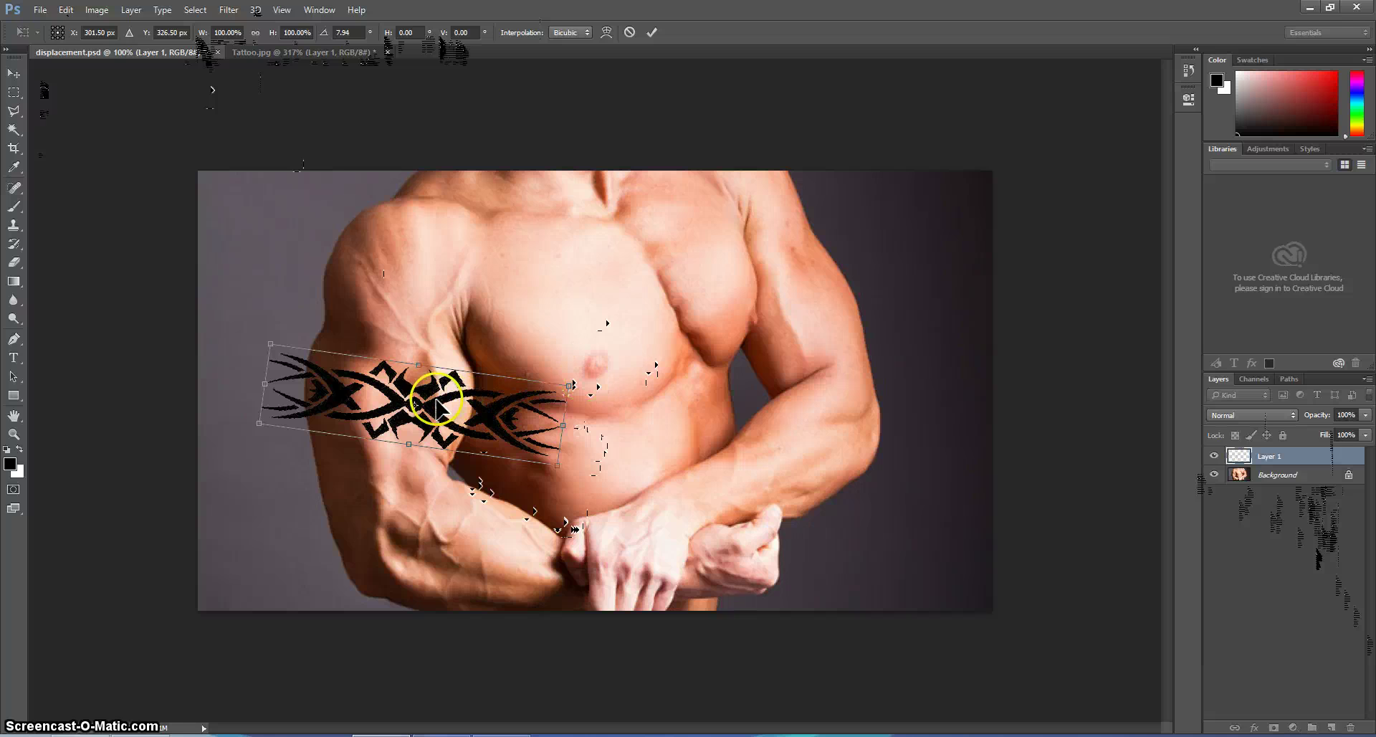
{"action": "mouse_move", "coordinate": [452, 417]}
{"action": "left_mouse_down"}
{"action": "mouse_move", "coordinate": [434, 402]}
{"action": "mouse_move", "coordinate": [447, 411]}
{"action": "left_mouse_up"}
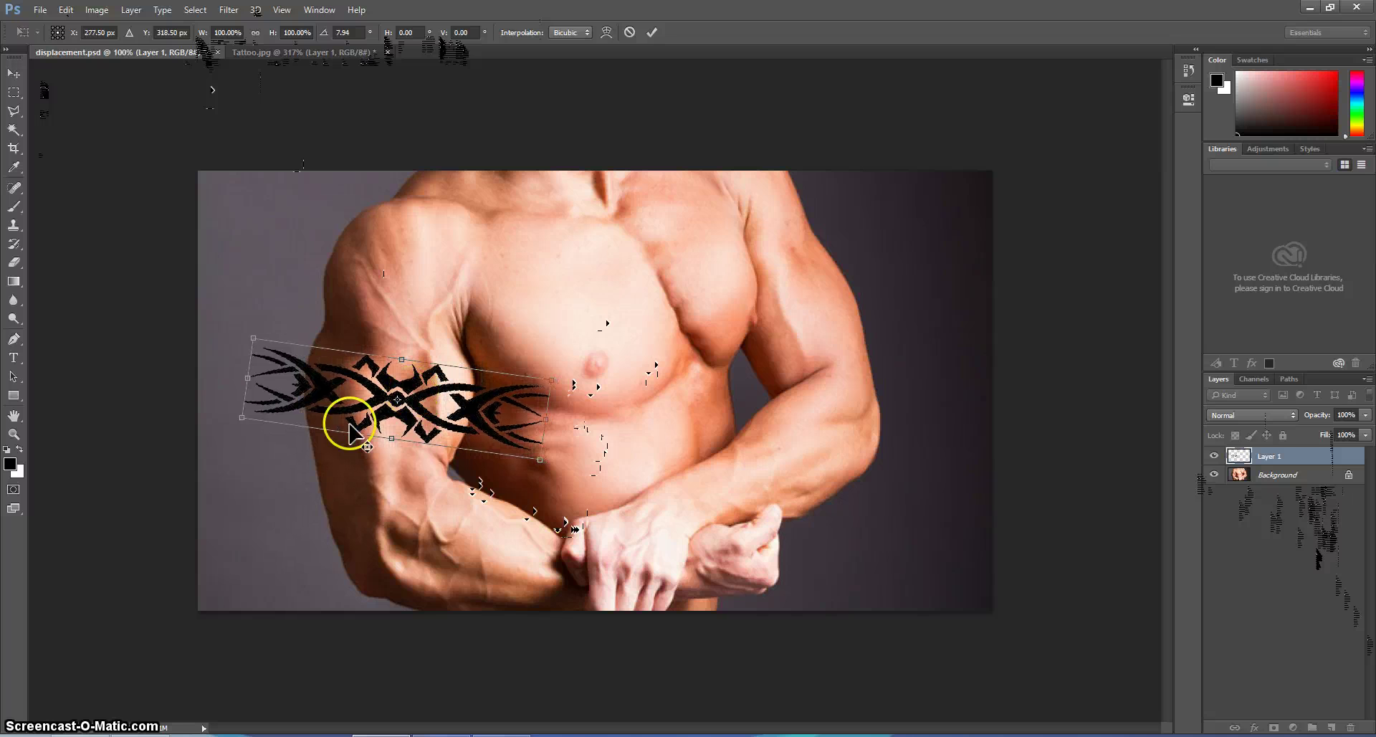
{"action": "left_click_drag", "start_coordinate": [244, 422], "coordinate": [272, 414]}
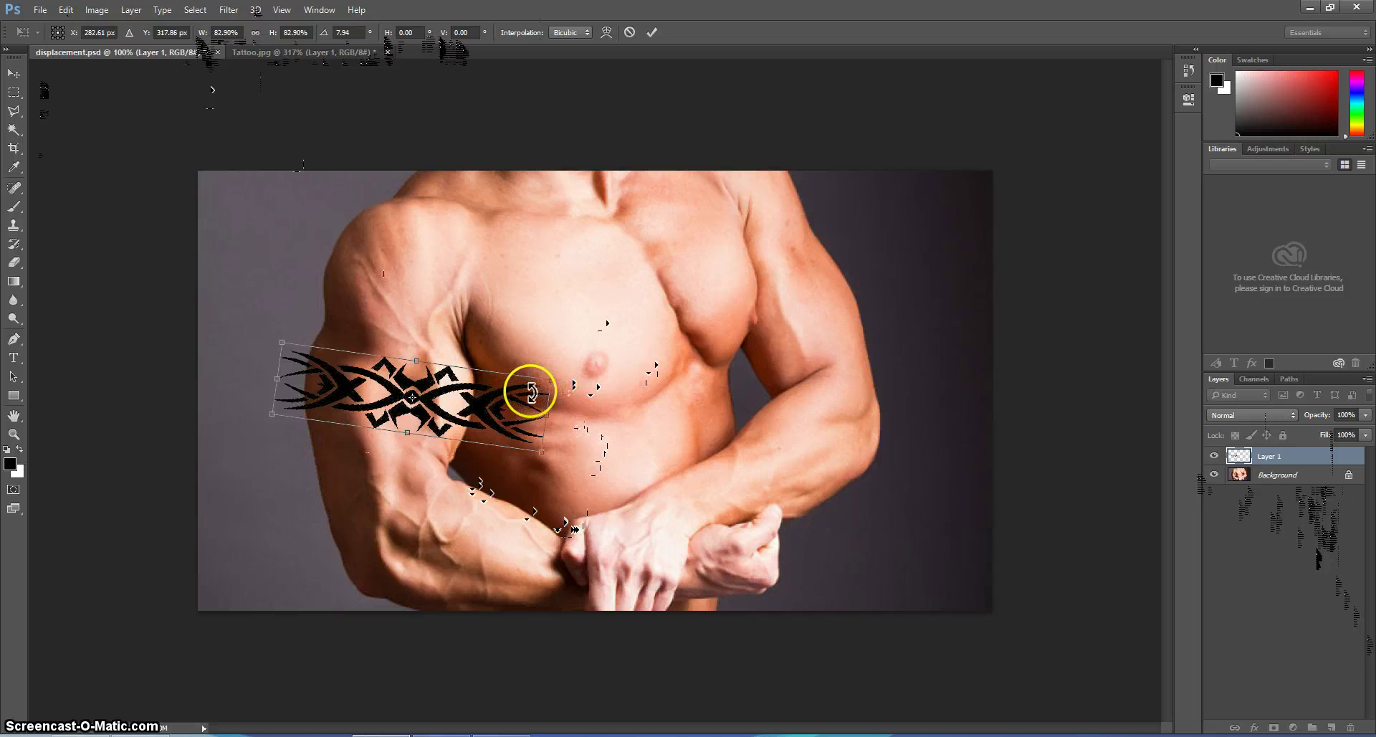
{"action": "left_click_drag", "start_coordinate": [681, 115], "coordinate": [683, 119]}
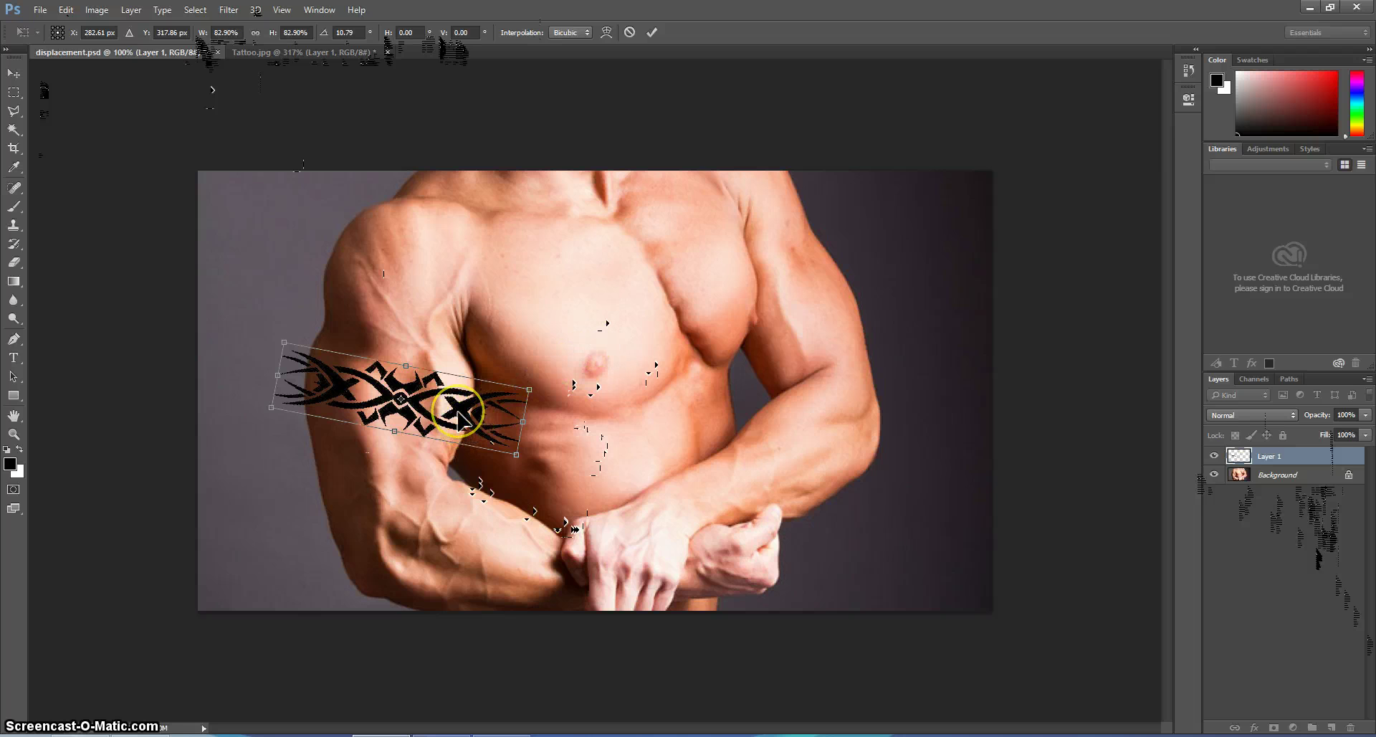
{"action": "left_click_drag", "start_coordinate": [457, 411], "coordinate": [522, 418]}
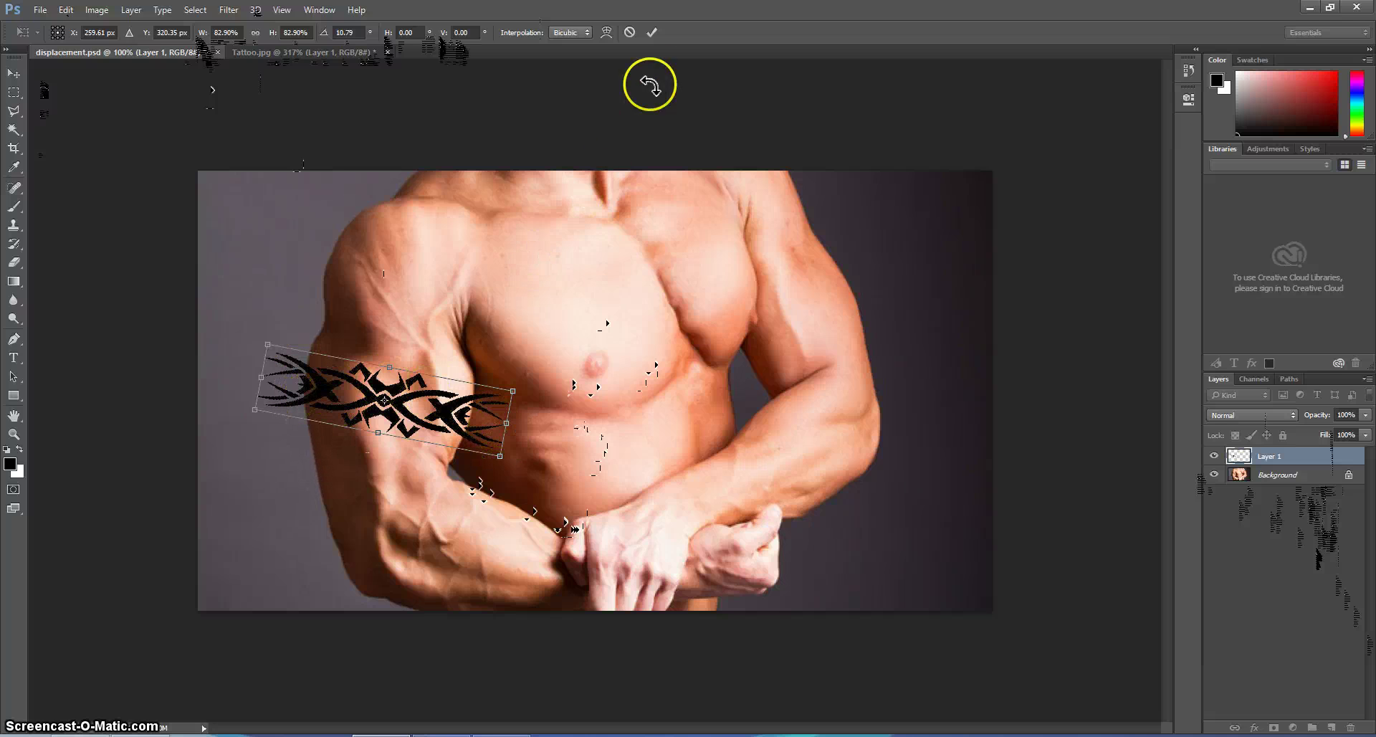
{"action": "left_click", "coordinate": [653, 32]}
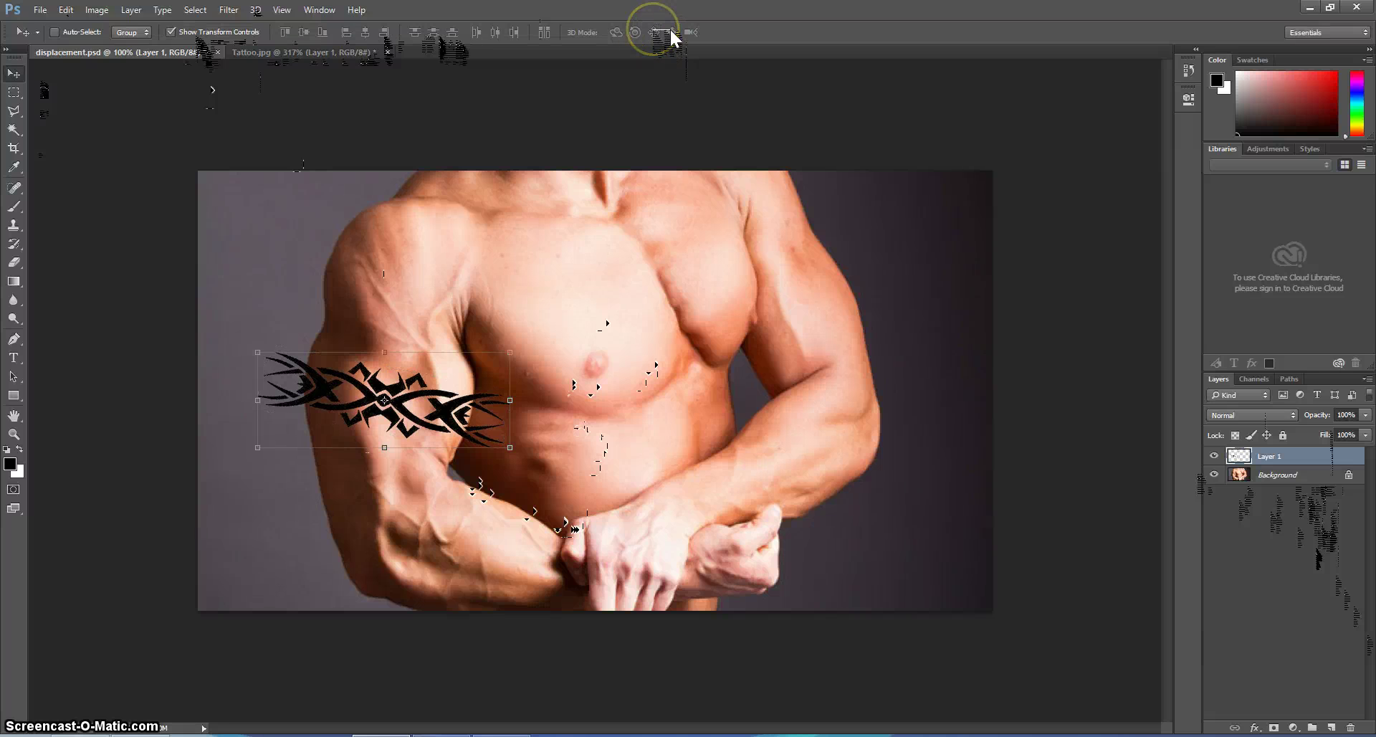
Apply a roughly 1-pixel Gaussian Blur to the tattoo layer.
{"action": "left_click", "coordinate": [354, 387]}
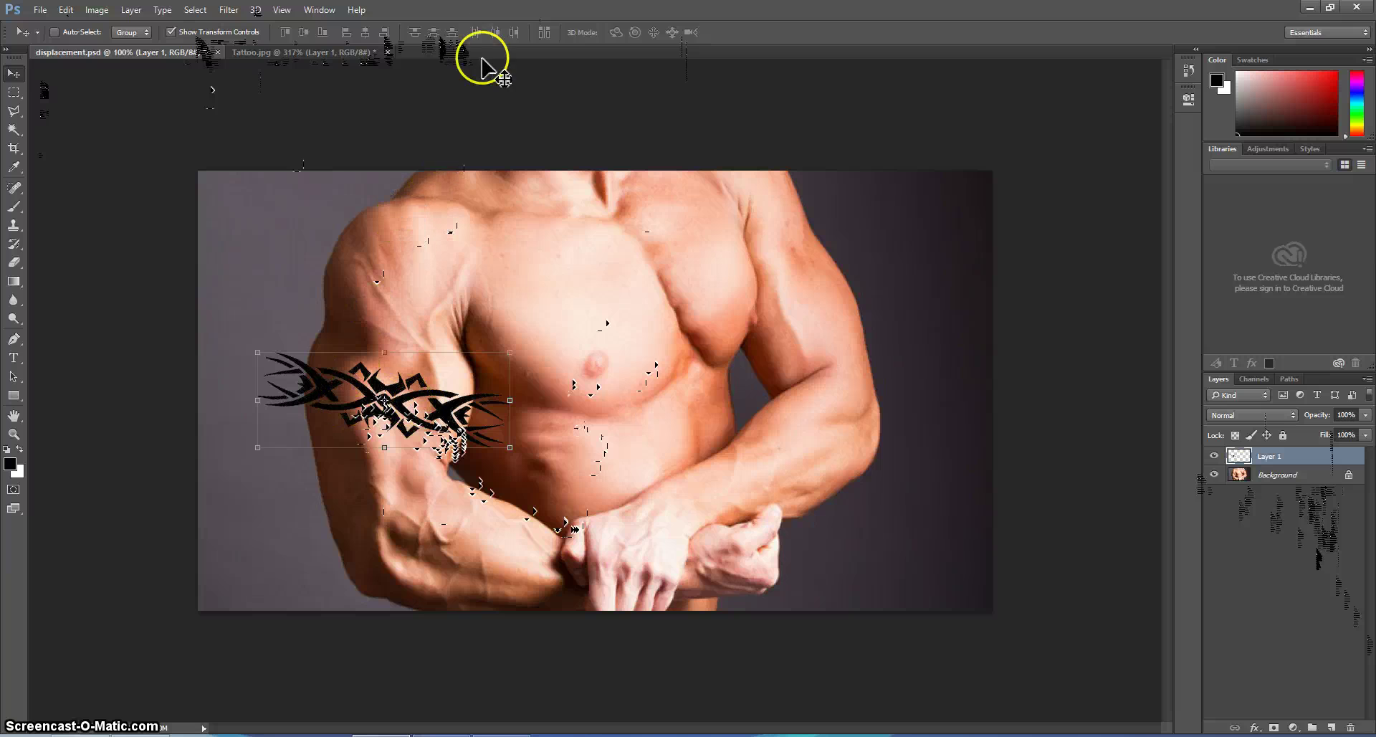
{"action": "left_click", "coordinate": [230, 10]}
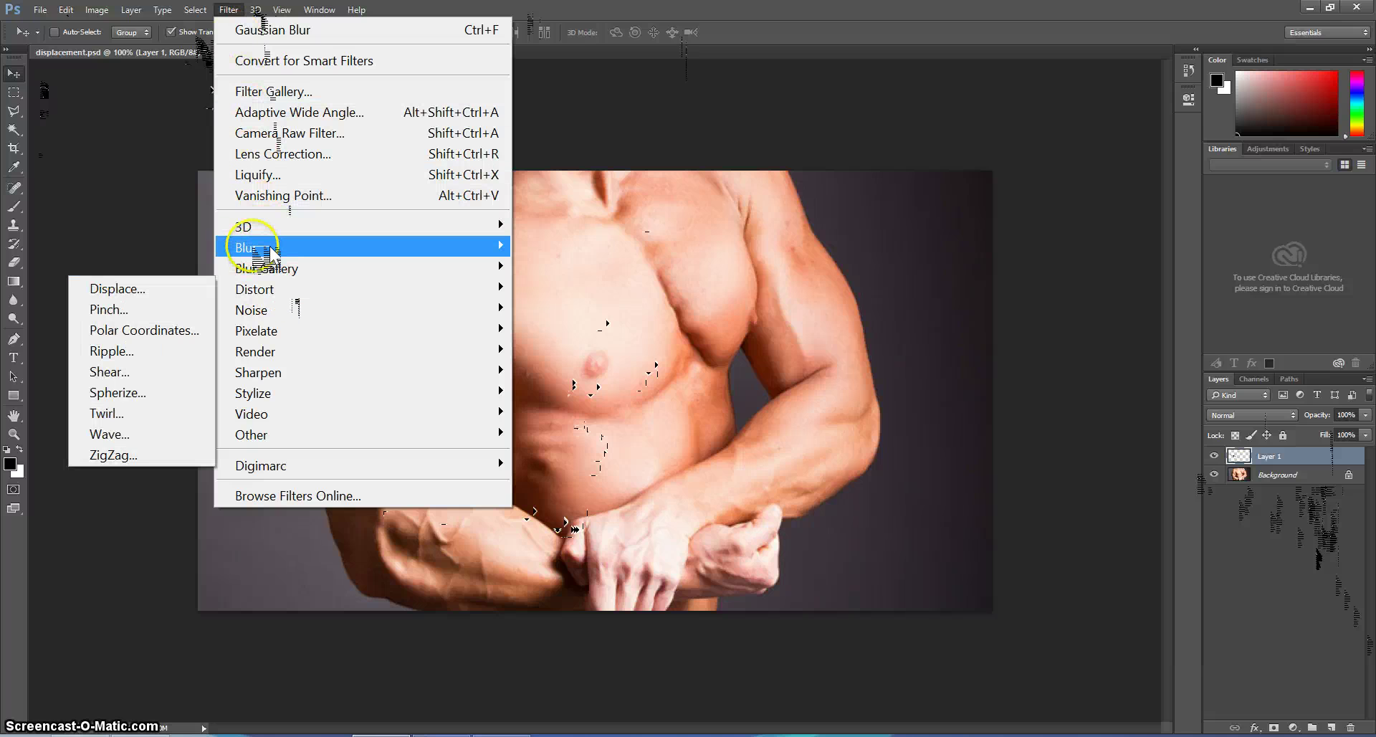
{"action": "mouse_move", "coordinate": [258, 247]}
{"action": "left_click", "coordinate": [179, 331]}
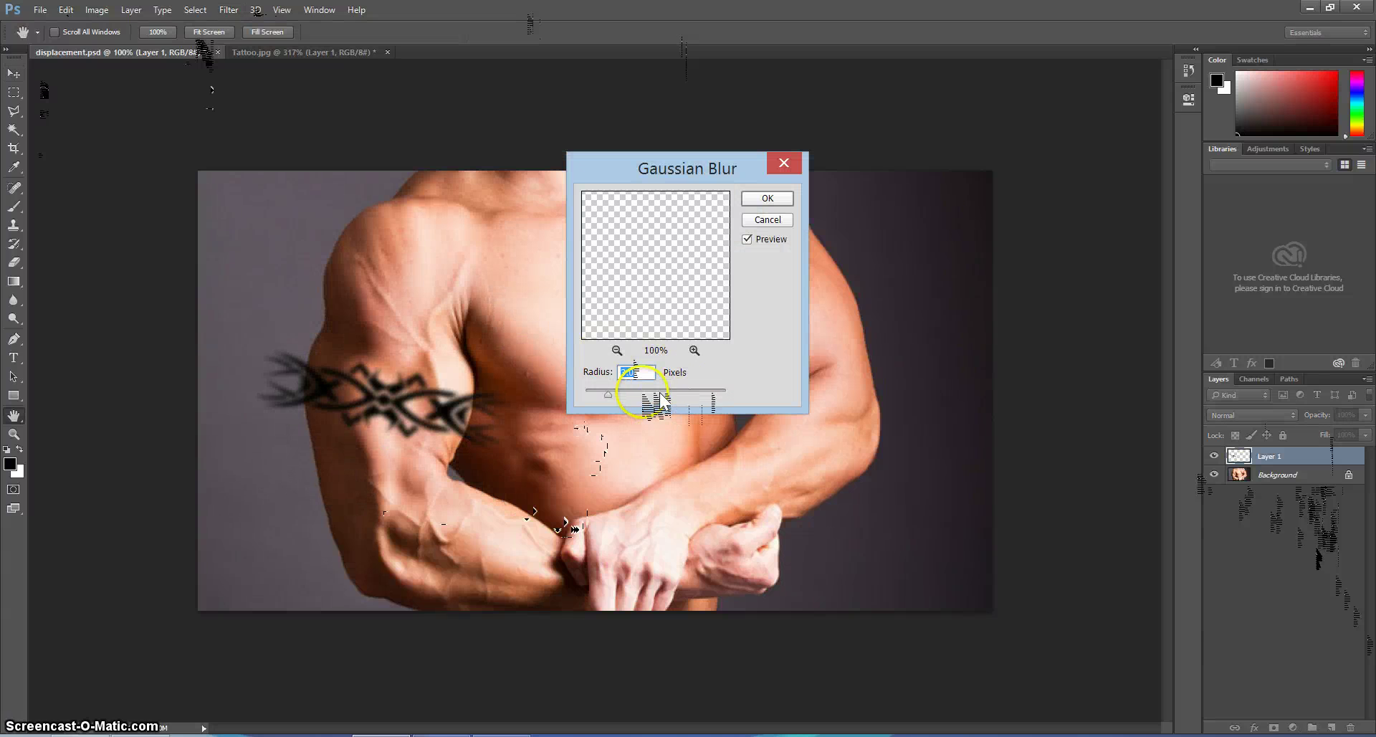
{"action": "left_click", "coordinate": [765, 200]}
{"action": "key", "text": "v"}
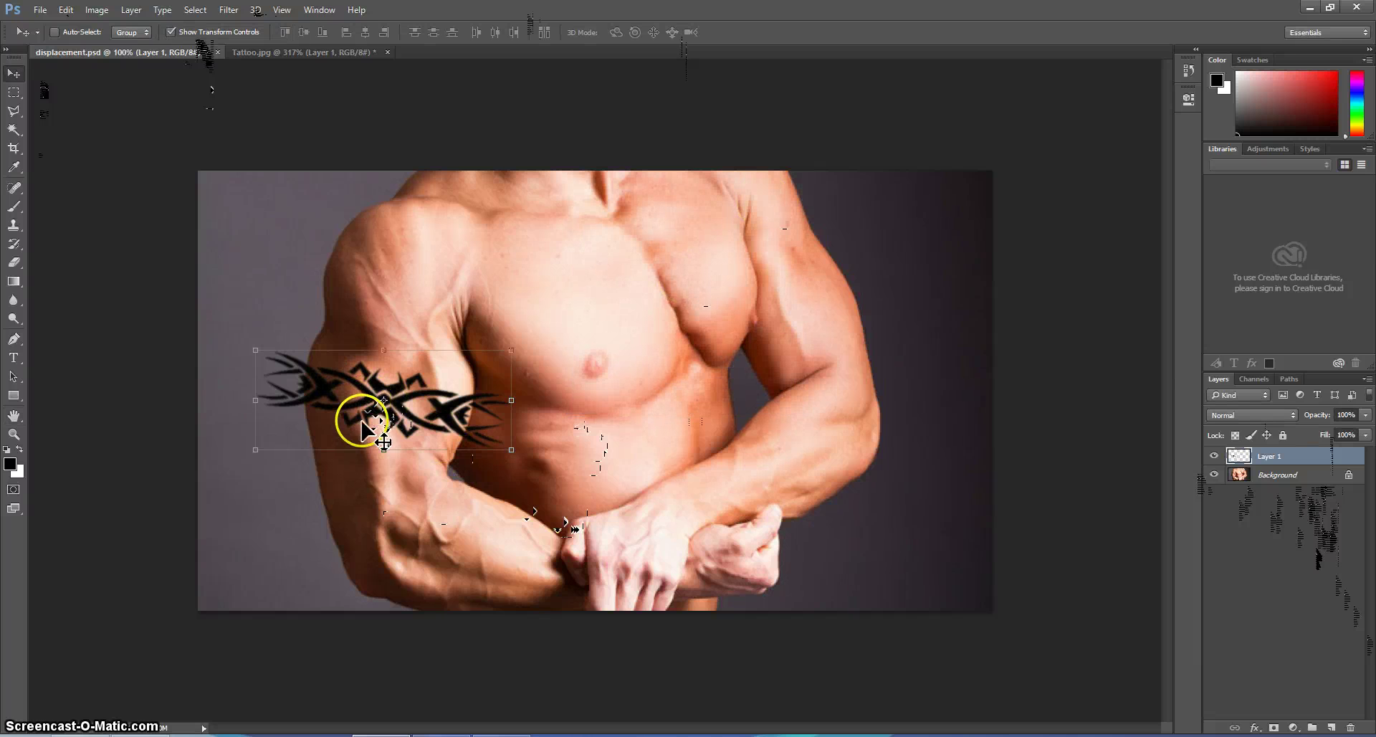
Run Displace on the tattoo with scales of 10, using displacement.psd as the map.
{"action": "left_click", "coordinate": [229, 10]}
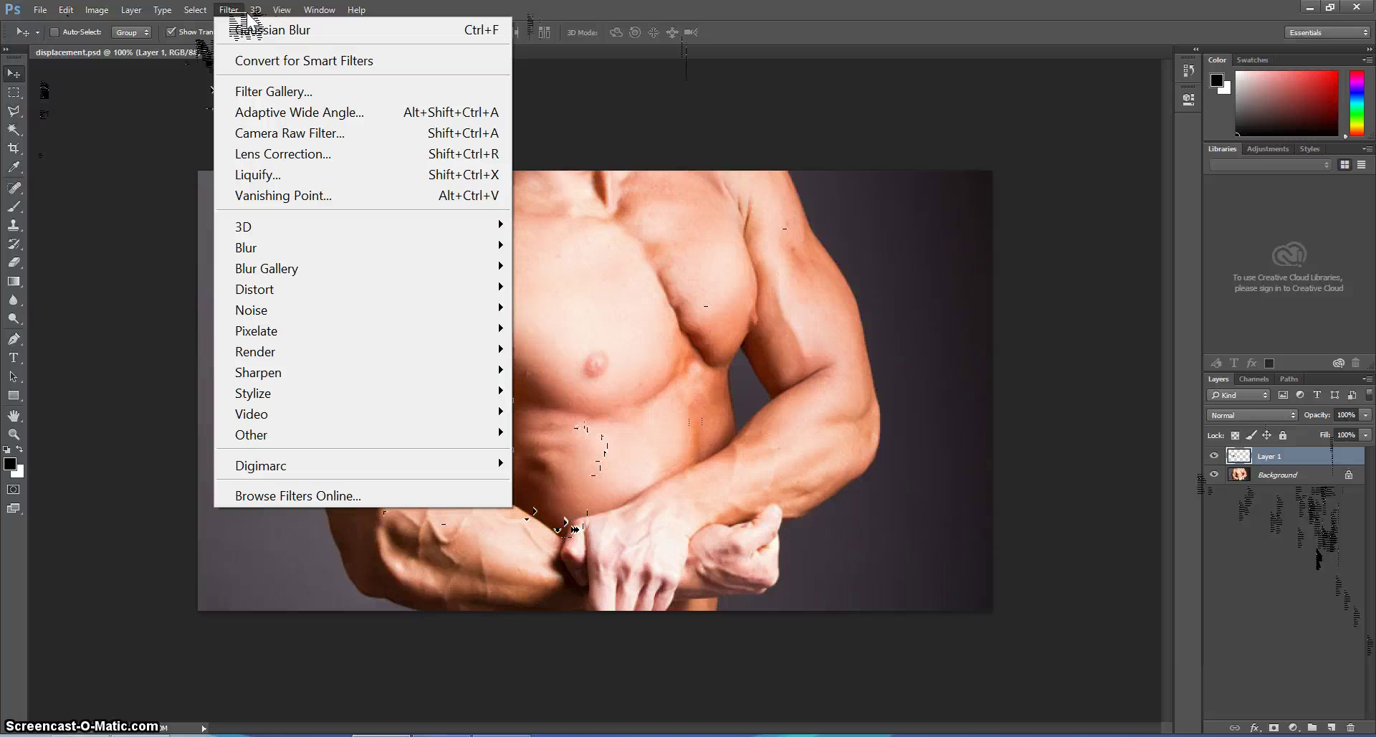
{"action": "mouse_move", "coordinate": [307, 290]}
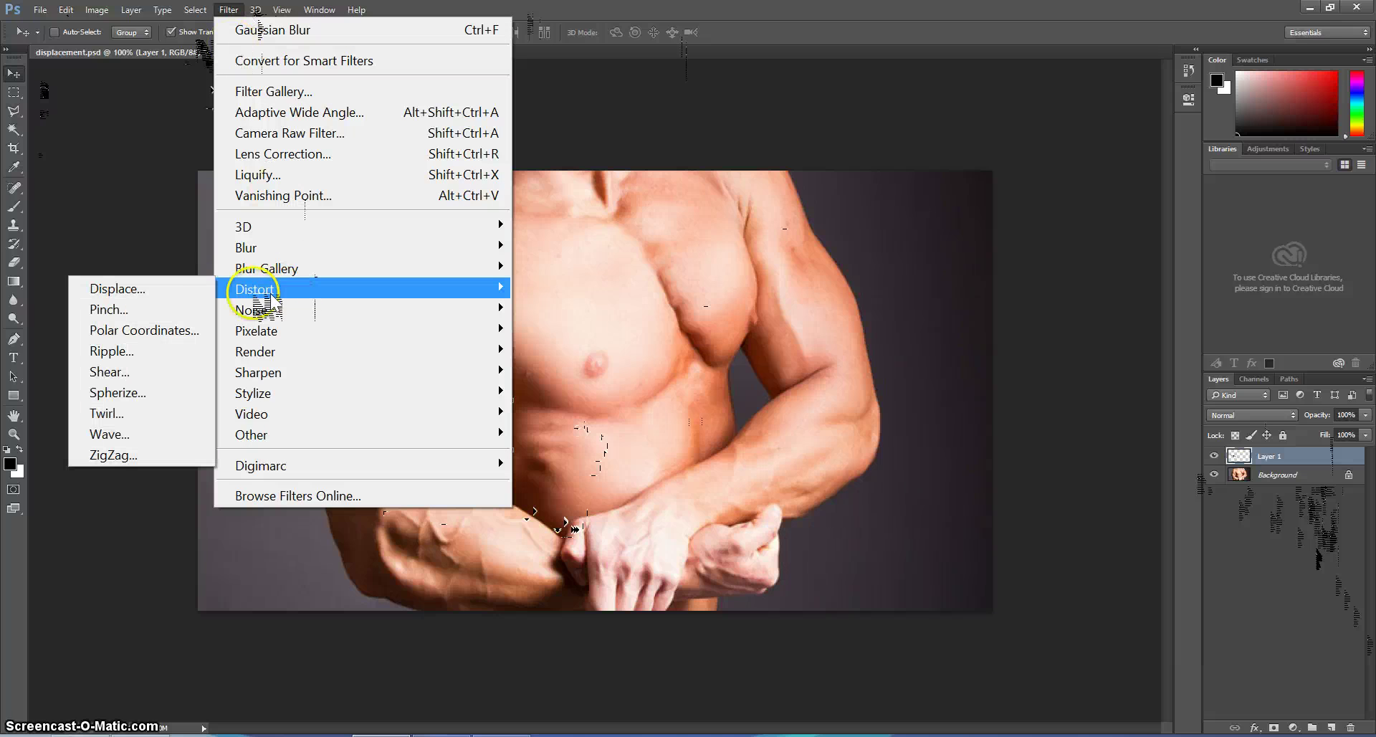
{"action": "left_click", "coordinate": [192, 292]}
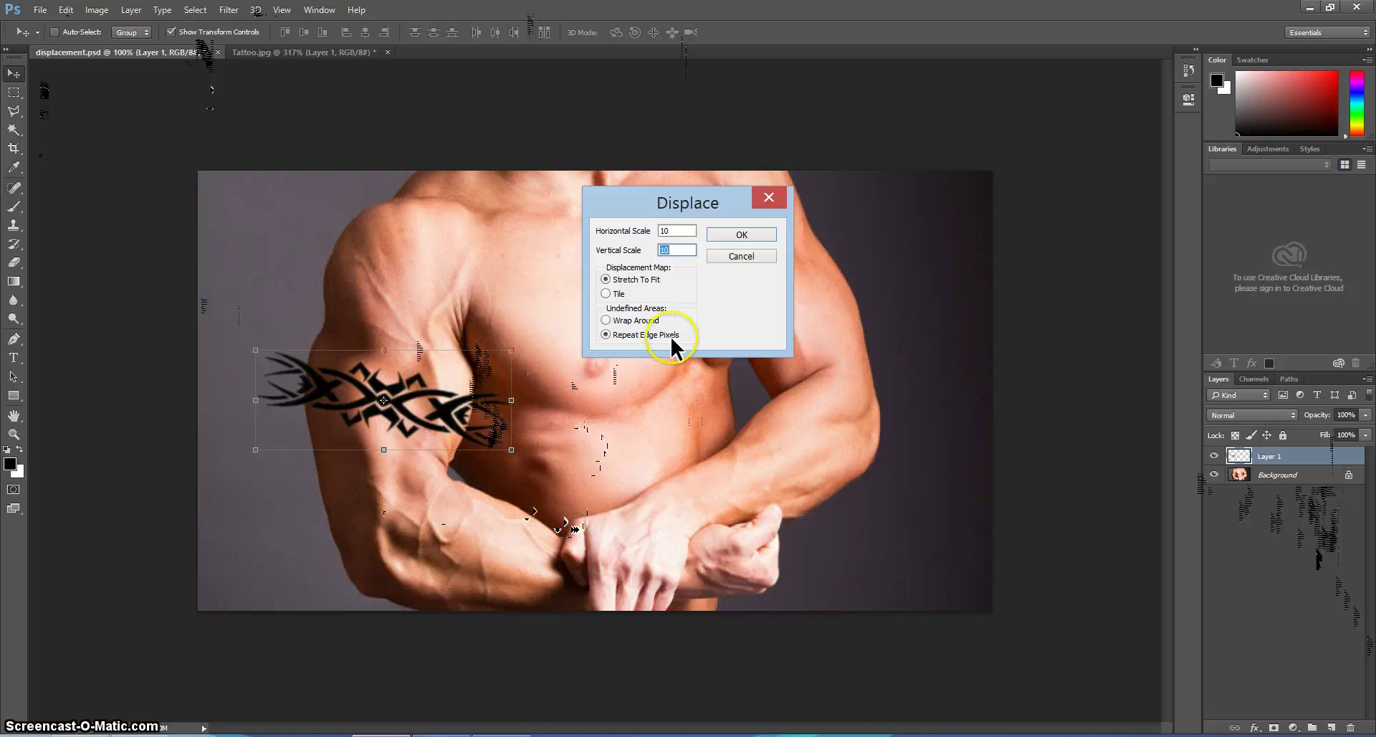
{"action": "left_click", "coordinate": [738, 234]}
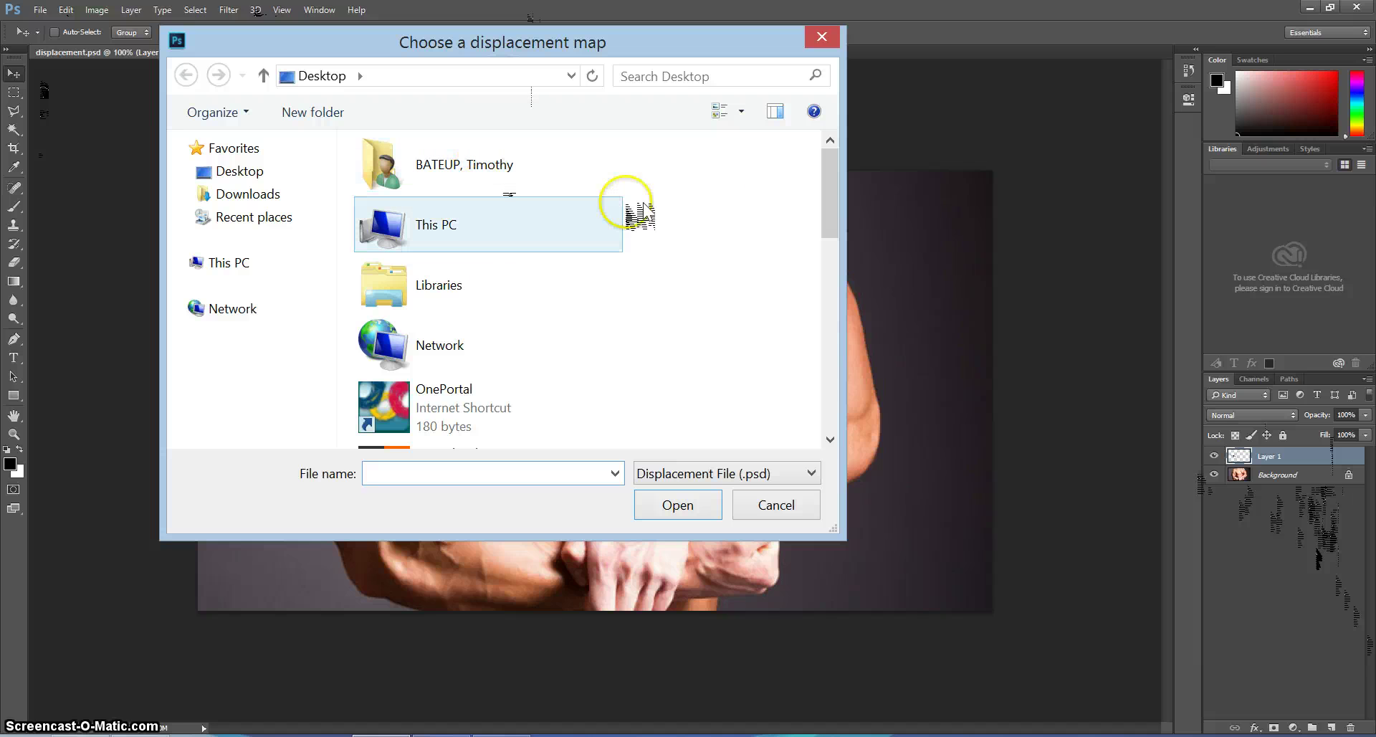
{"action": "left_click_drag", "start_coordinate": [825, 181], "coordinate": [824, 333]}
{"action": "left_click", "coordinate": [496, 351]}
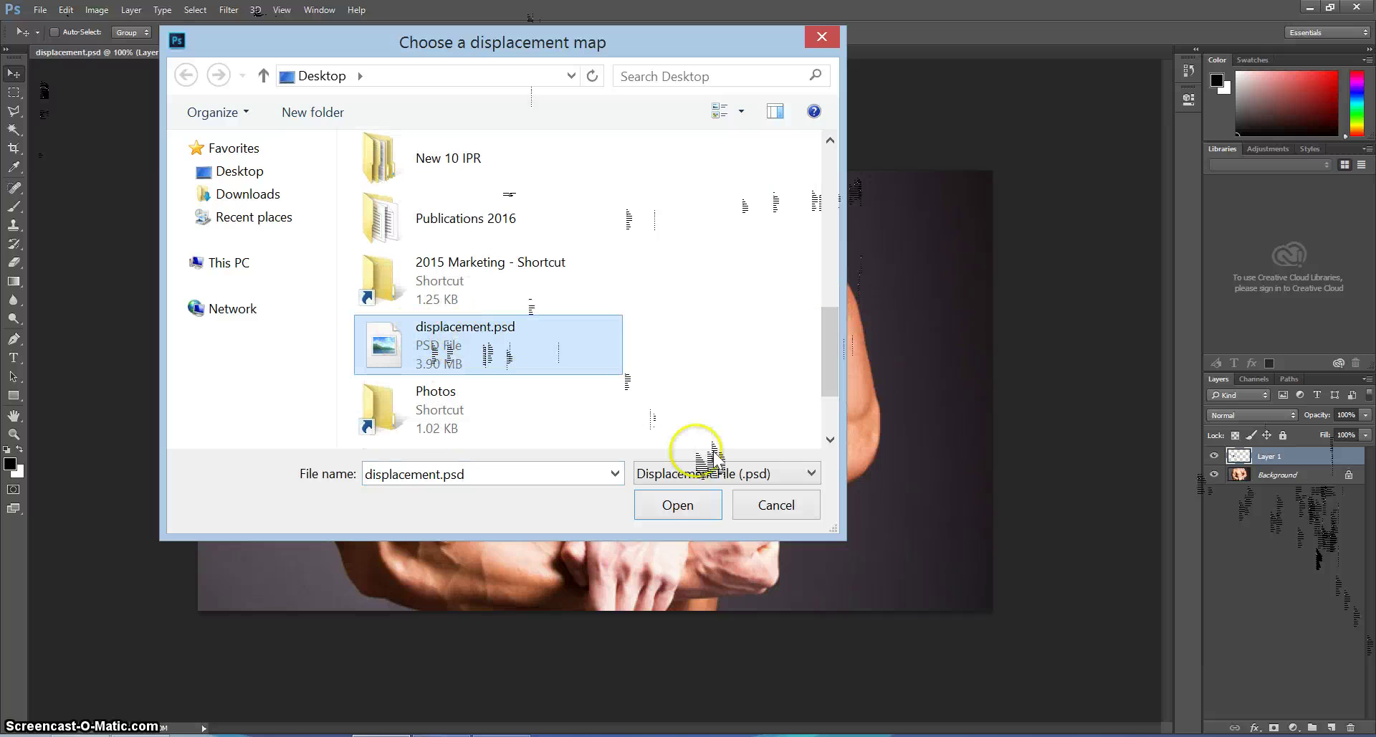
{"action": "left_click", "coordinate": [677, 505]}
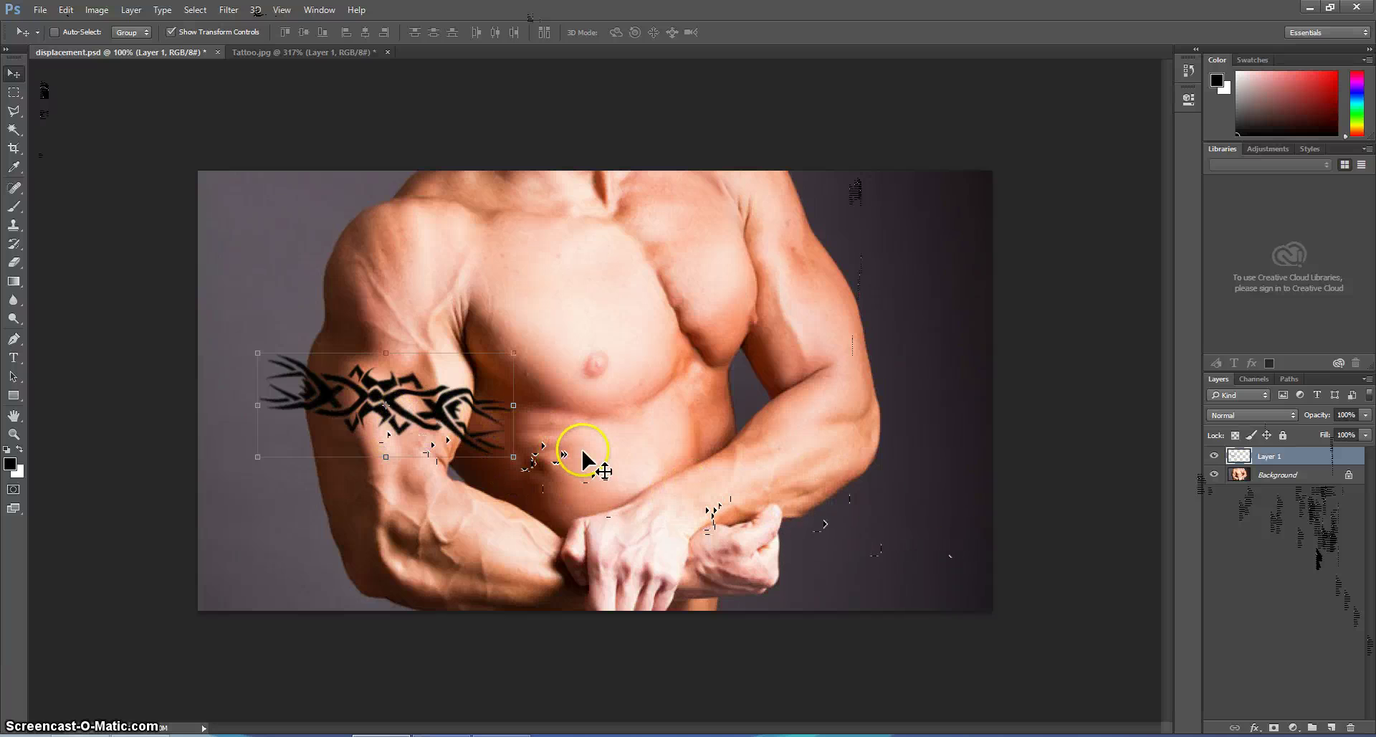
{"action": "key", "text": "ctrl+plus"}
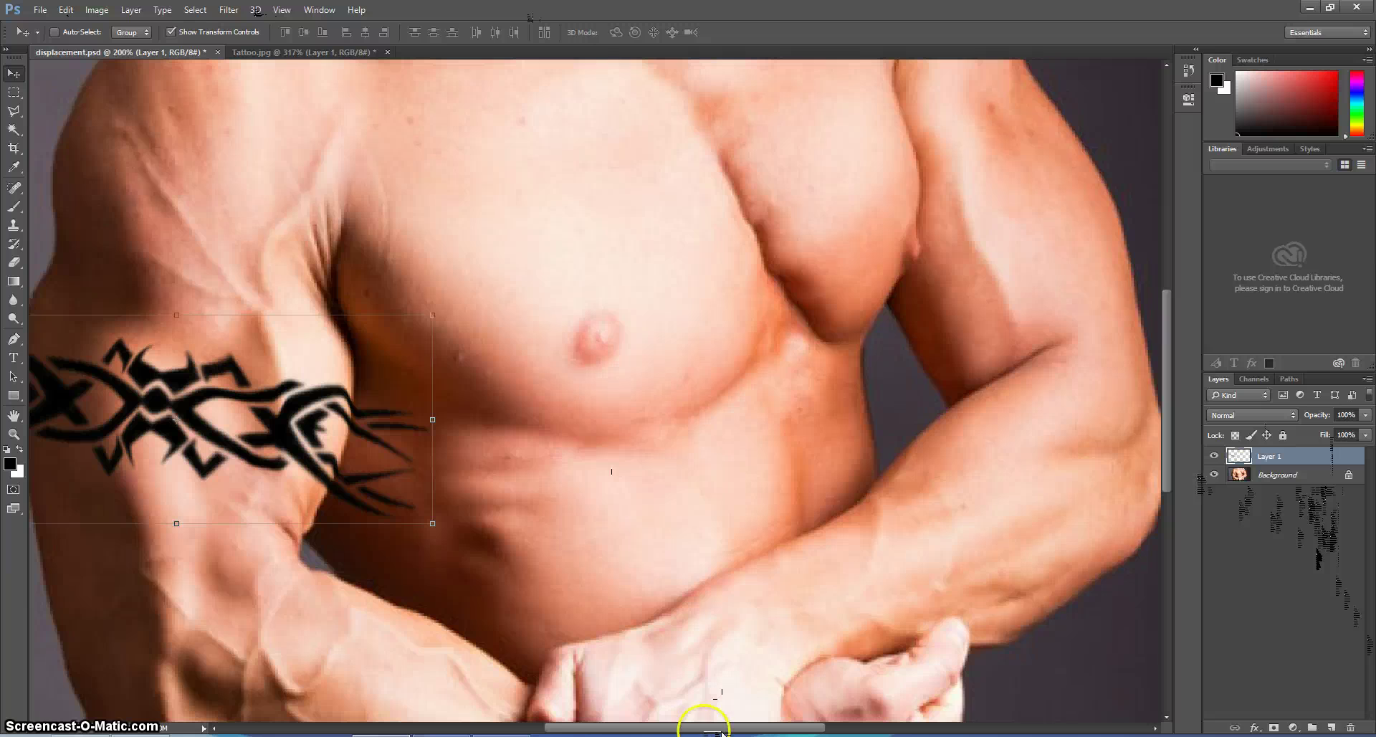
{"action": "left_click_drag", "start_coordinate": [722, 730], "coordinate": [665, 731]}
{"action": "key", "text": "ctrl"}
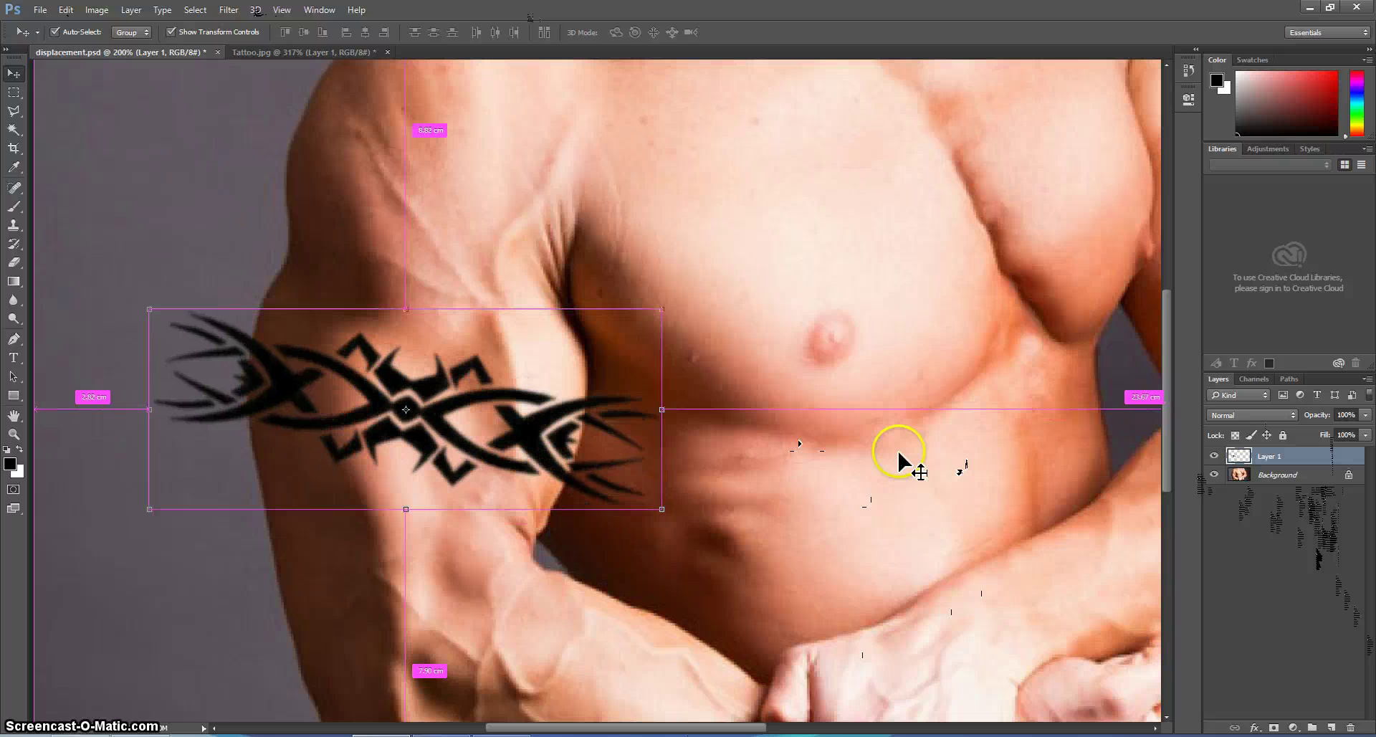
{"action": "key", "text": "ctrl"}
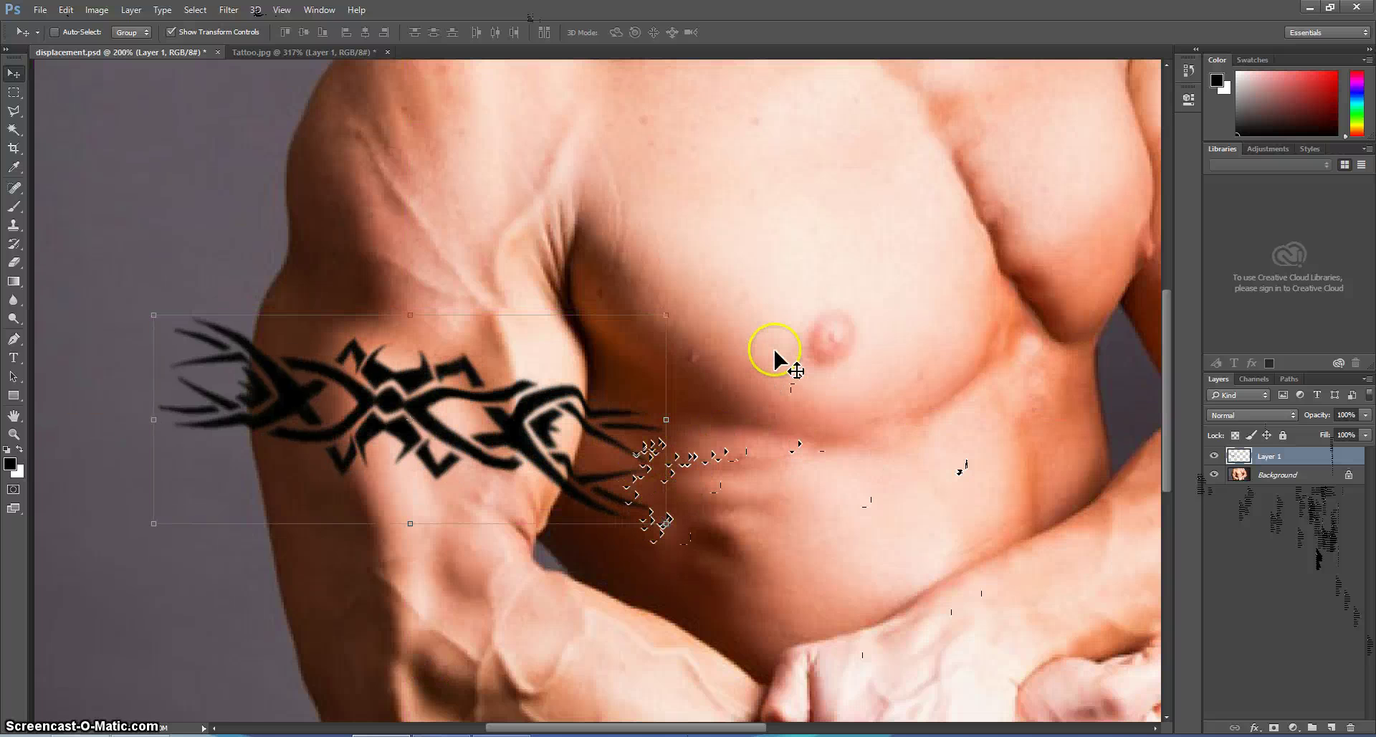
{"action": "scroll", "coordinate": [774, 351], "scroll_direction": "down", "scroll_amount": 2}
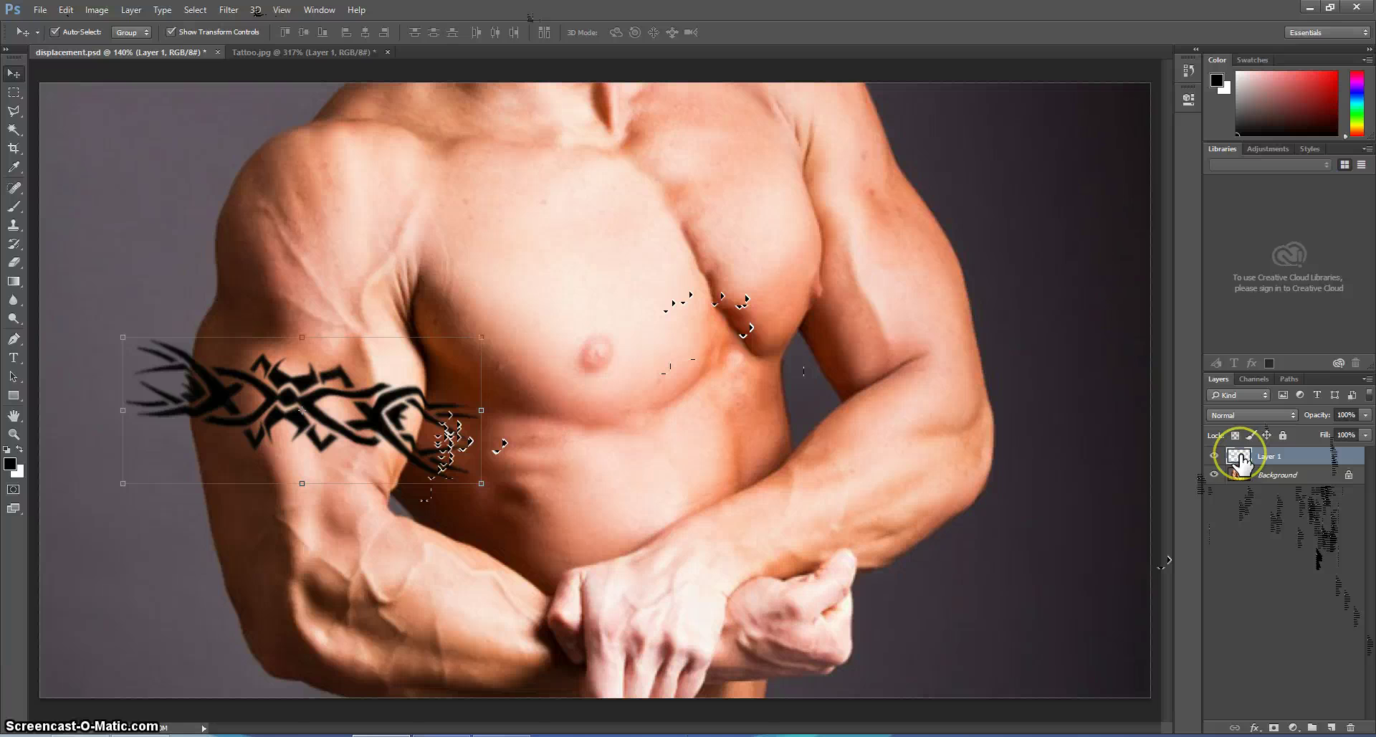
Load Layer 1's tattoo outline as a selection and intersect it with the Arm channel.
{"action": "left_click", "coordinate": [1240, 458], "text": "ctrl"}
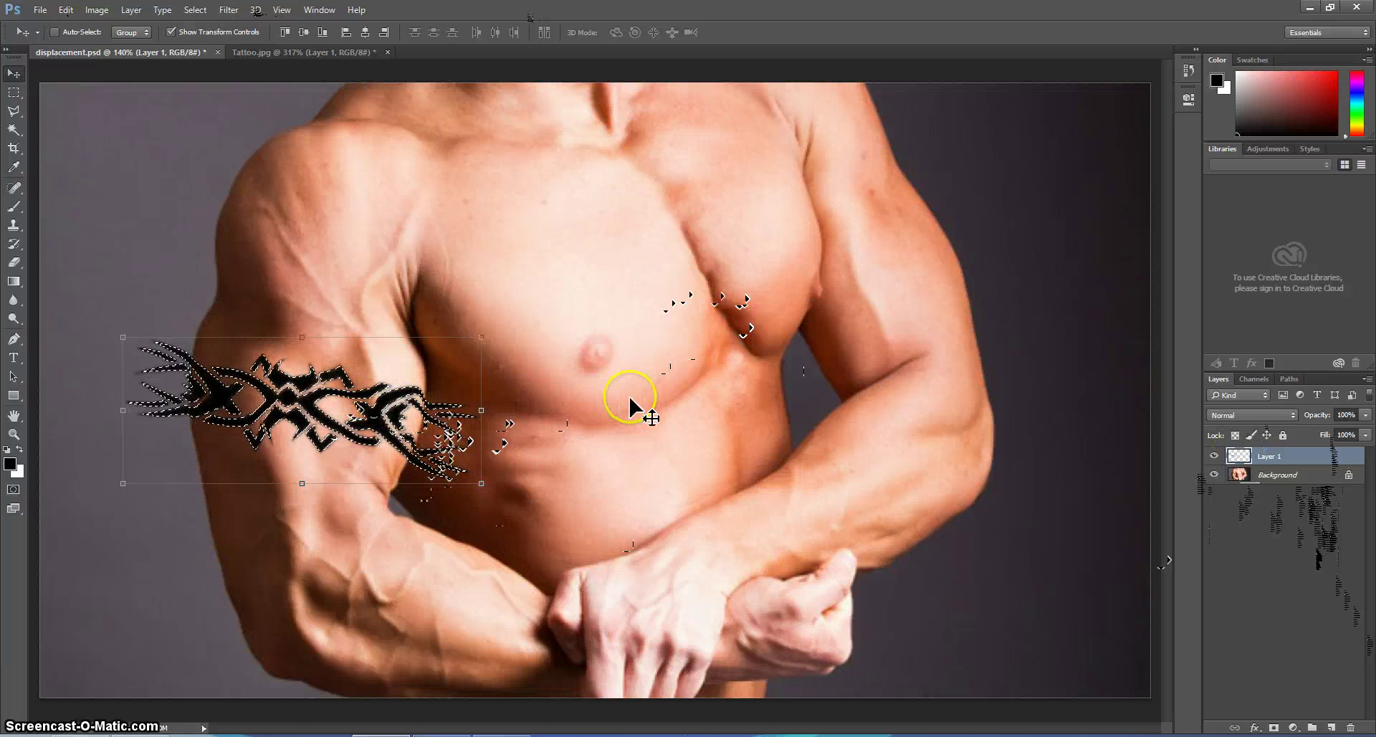
{"action": "left_click", "coordinate": [1254, 379]}
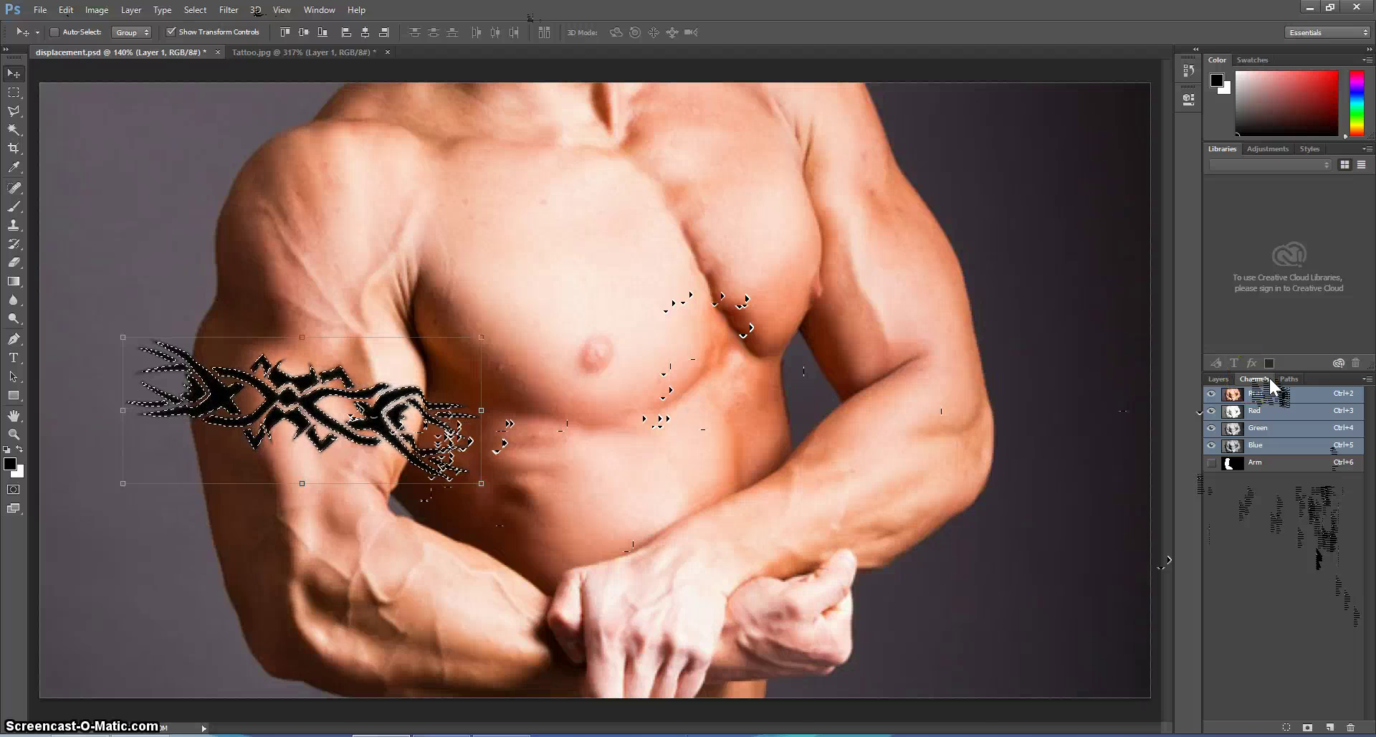
{"action": "left_click_drag", "start_coordinate": [1250, 474], "coordinate": [1298, 562]}
{"action": "left_click_drag", "start_coordinate": [1298, 561], "coordinate": [1228, 468]}
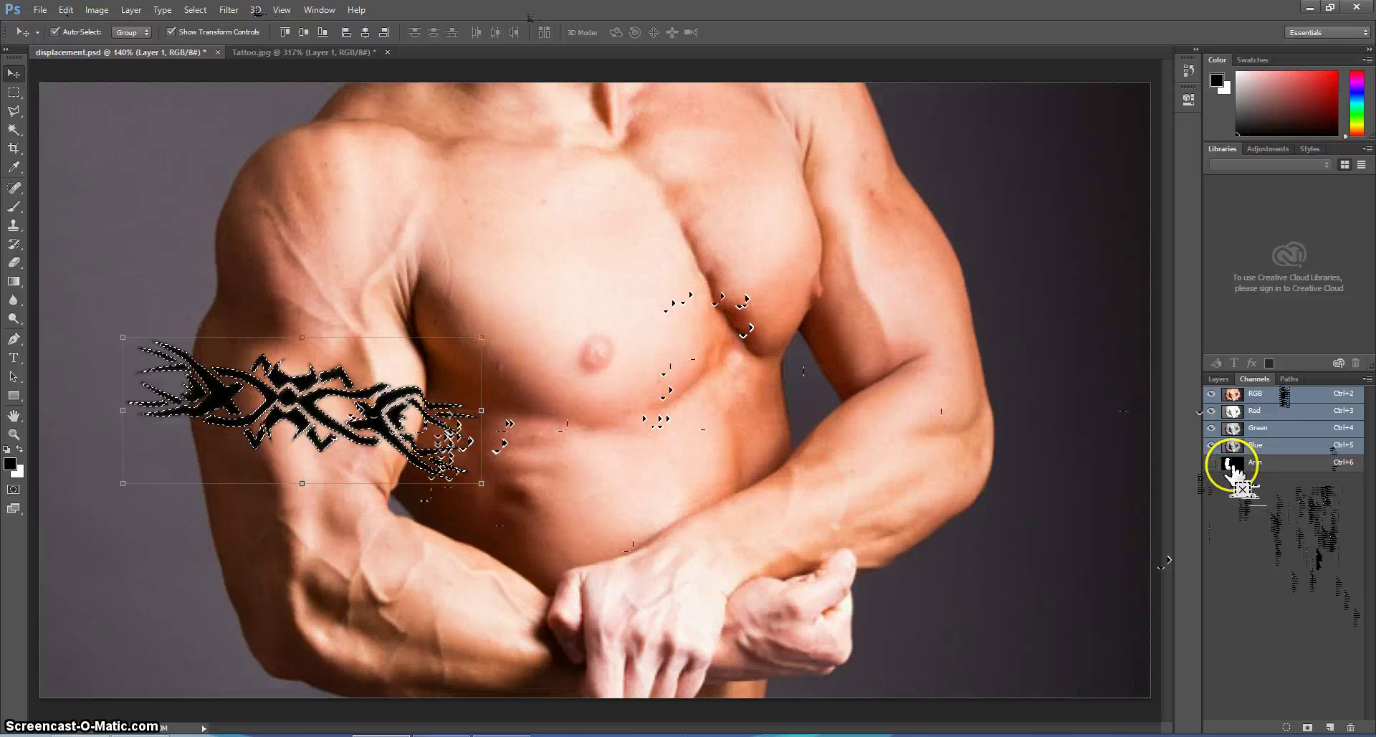
{"action": "left_click_drag", "start_coordinate": [1228, 462], "coordinate": [1231, 467]}
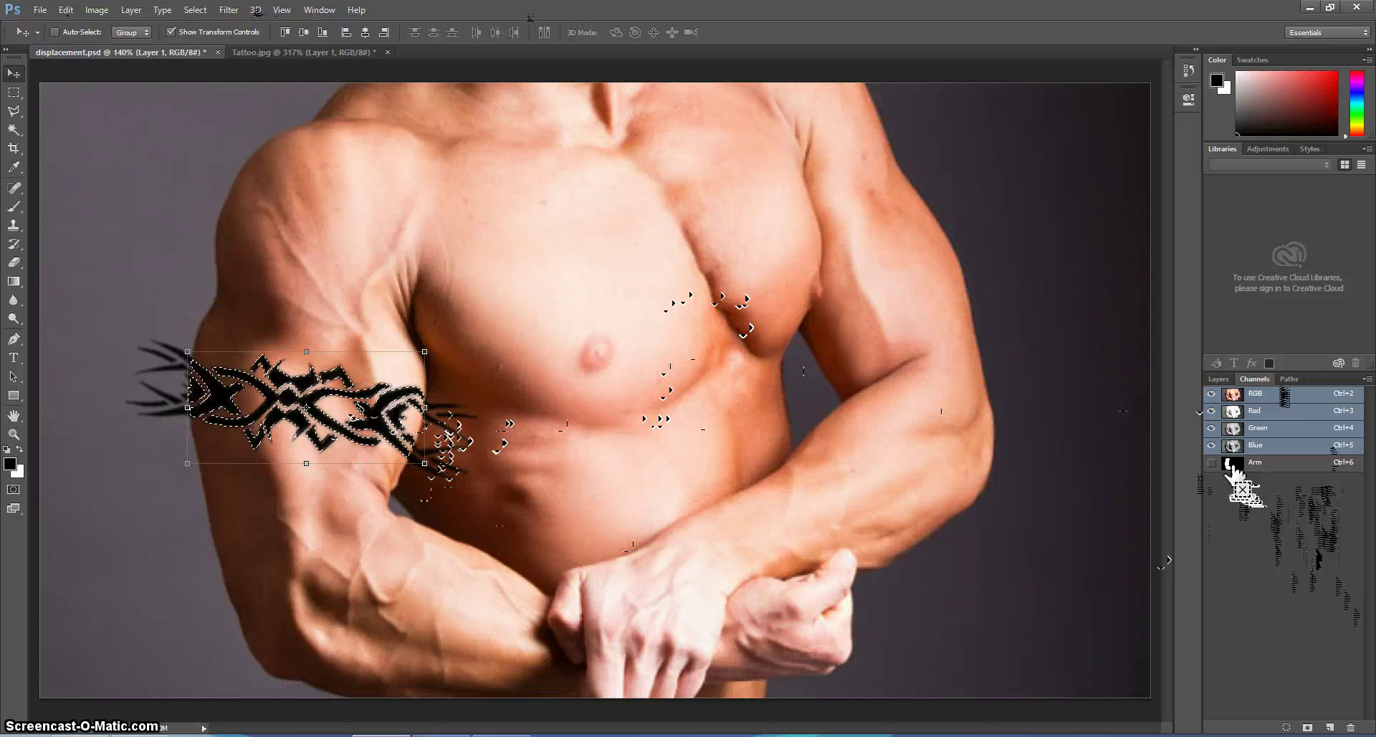
{"action": "left_click", "coordinate": [1231, 467]}
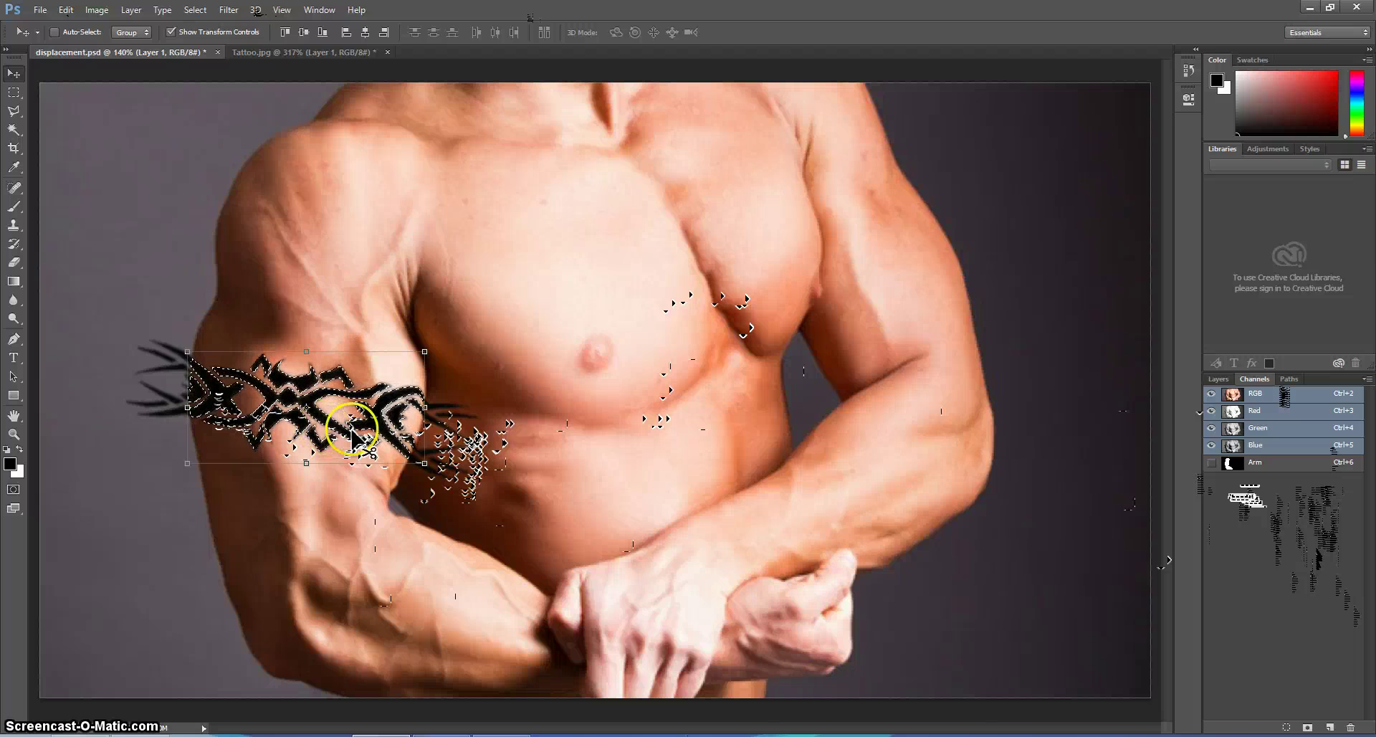
Add a layer mask to tattoo Layer 1 from the combined tattoo-and-arm selection.
{"action": "left_click", "coordinate": [1218, 379]}
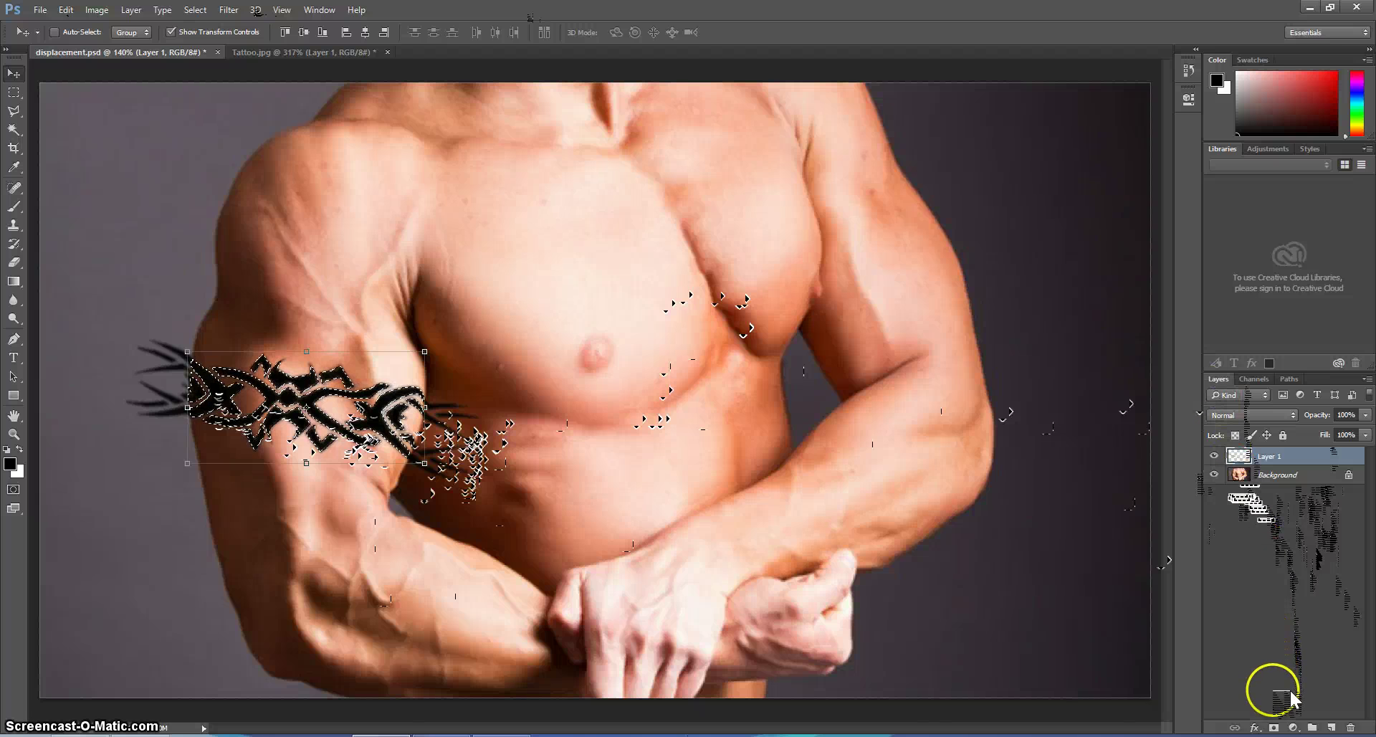
{"action": "left_click", "coordinate": [1275, 727]}
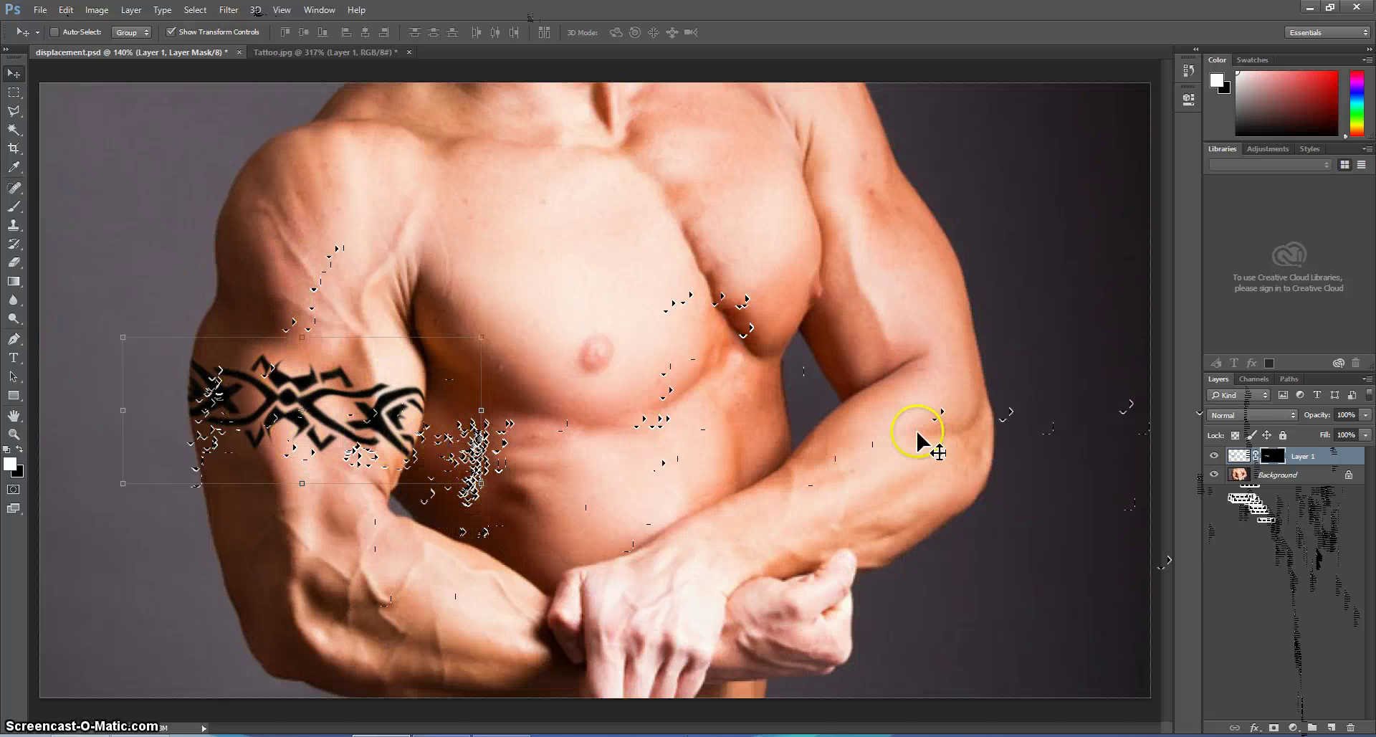
{"action": "left_click", "coordinate": [1248, 416]}
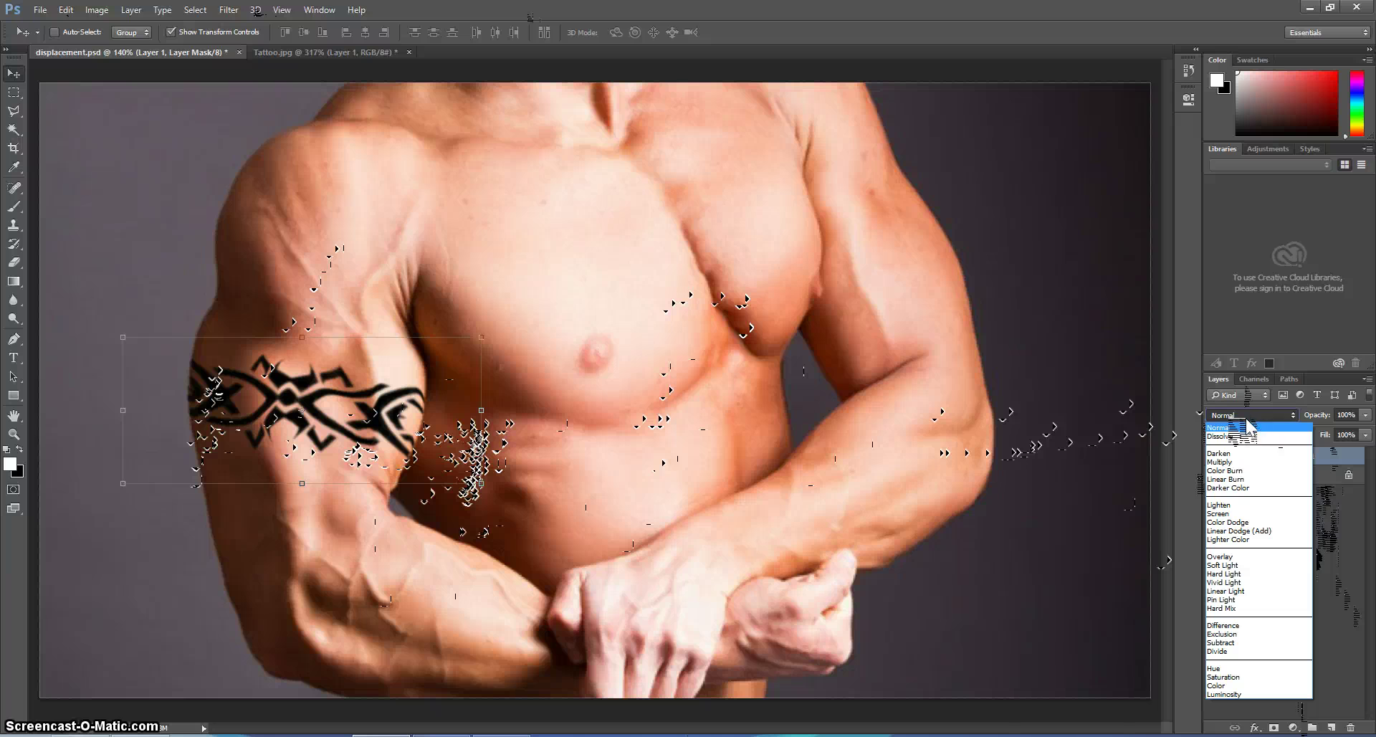
Set tattoo Layer 1's blend mode to Soft Light.
{"action": "left_click", "coordinate": [1262, 566]}
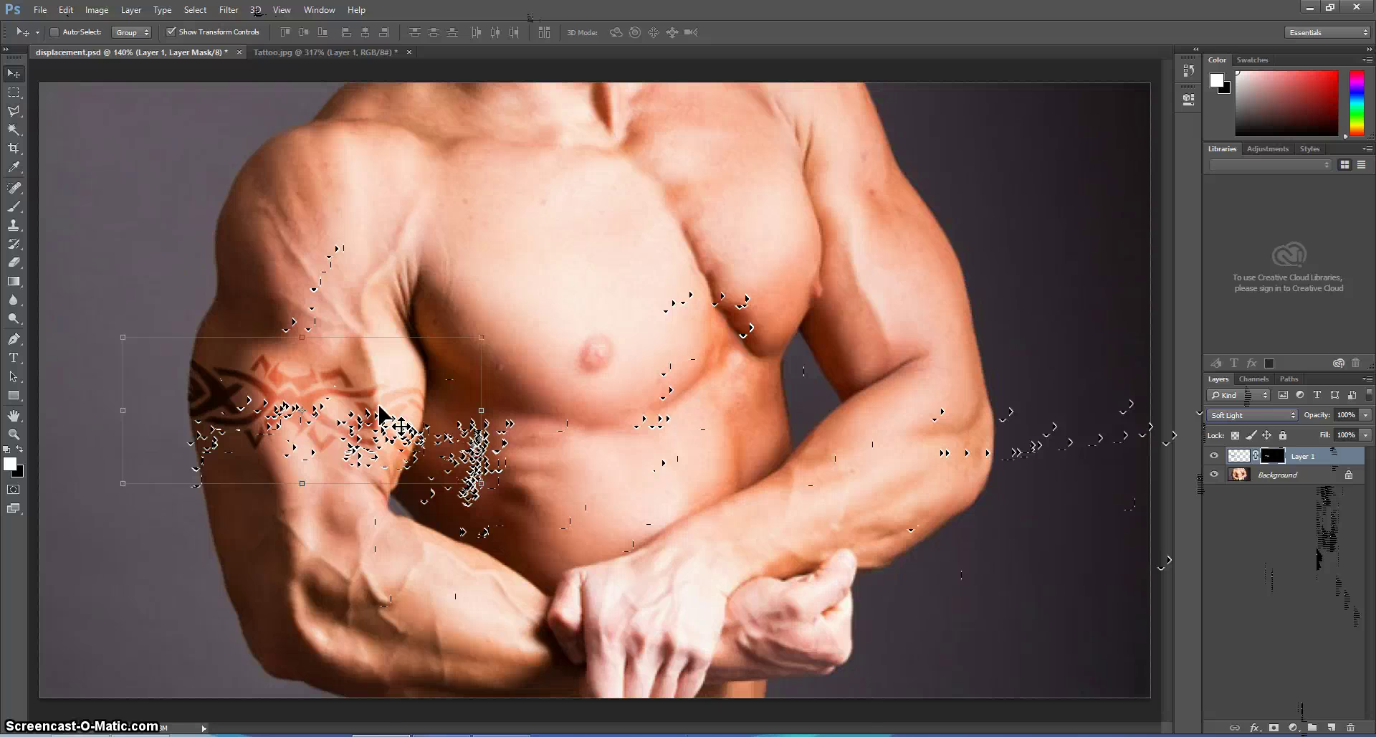
Stamp the visible layers into a merged Layer 2, dismissing Lens Correction unapplied.
{"action": "left_click", "coordinate": [577, 451]}
{"action": "left_click", "coordinate": [391, 423]}
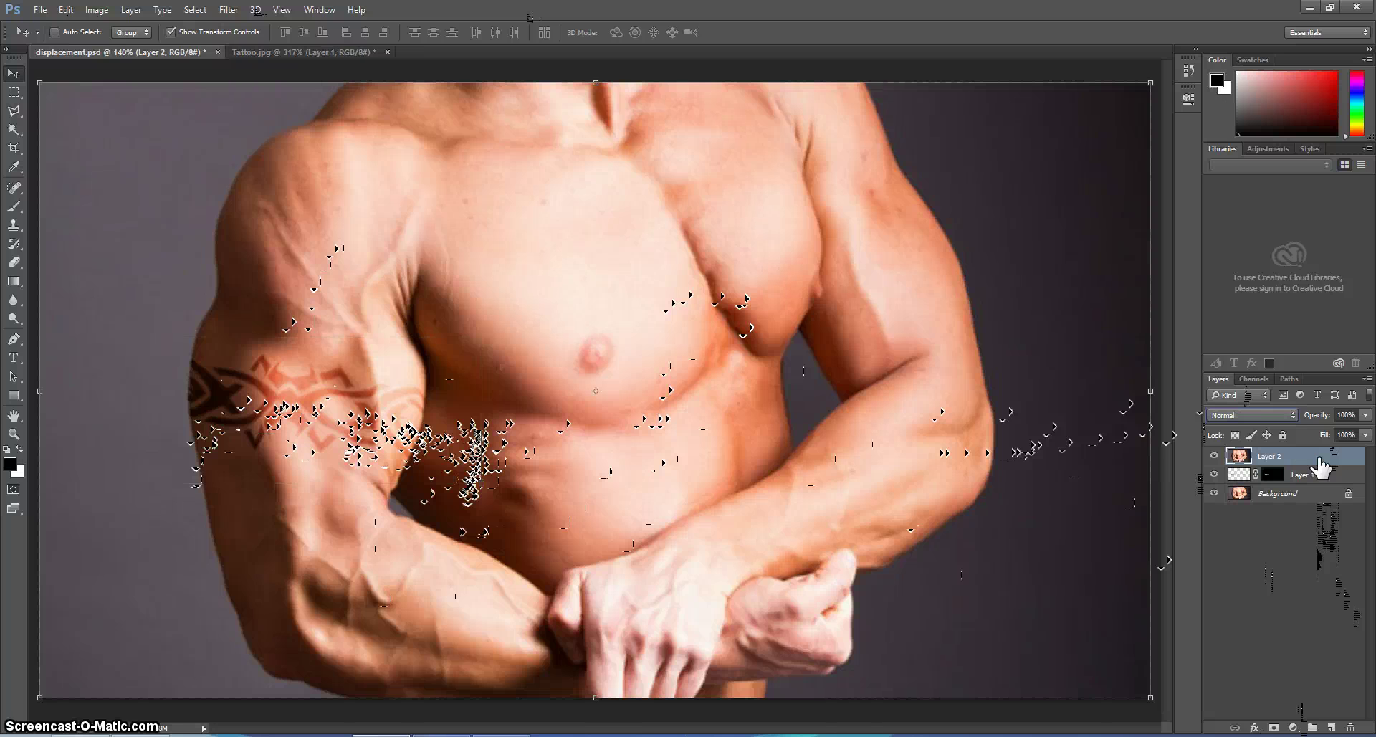
{"action": "left_click_drag", "start_coordinate": [1255, 482], "coordinate": [1240, 456]}
{"action": "key", "text": "ctrl+shift+r"}
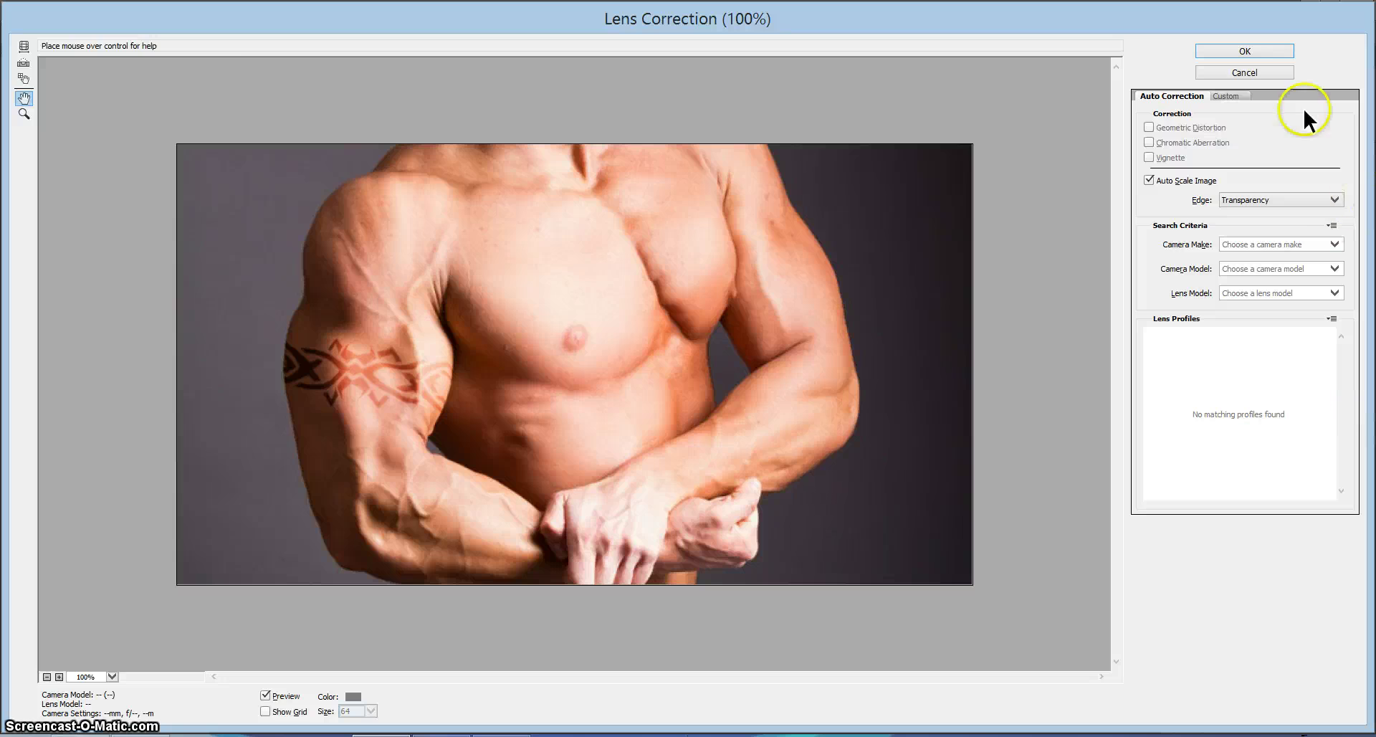
{"action": "left_click", "coordinate": [1278, 71]}
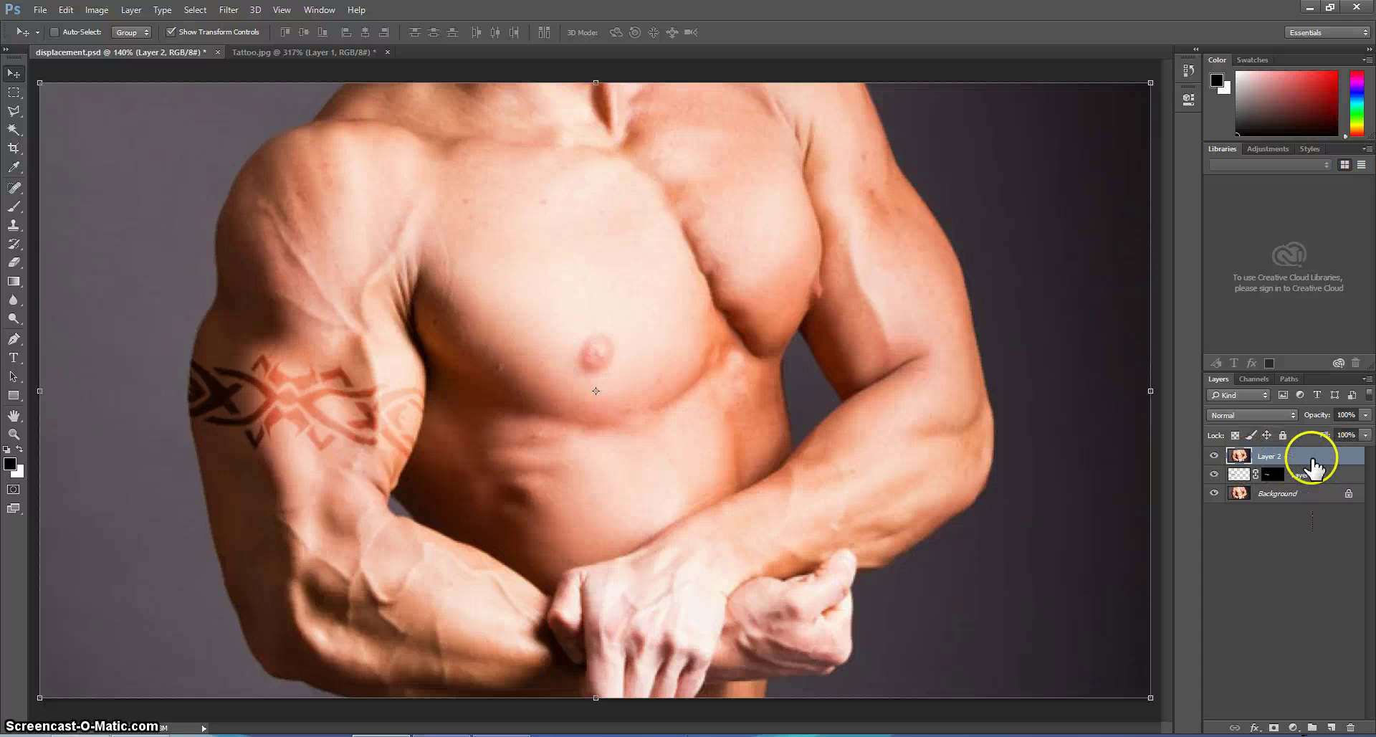
Duplicate Layer 2 and move the tattoo's arm mask onto Layer 2 copy.
{"action": "key", "text": "ctrl+j"}
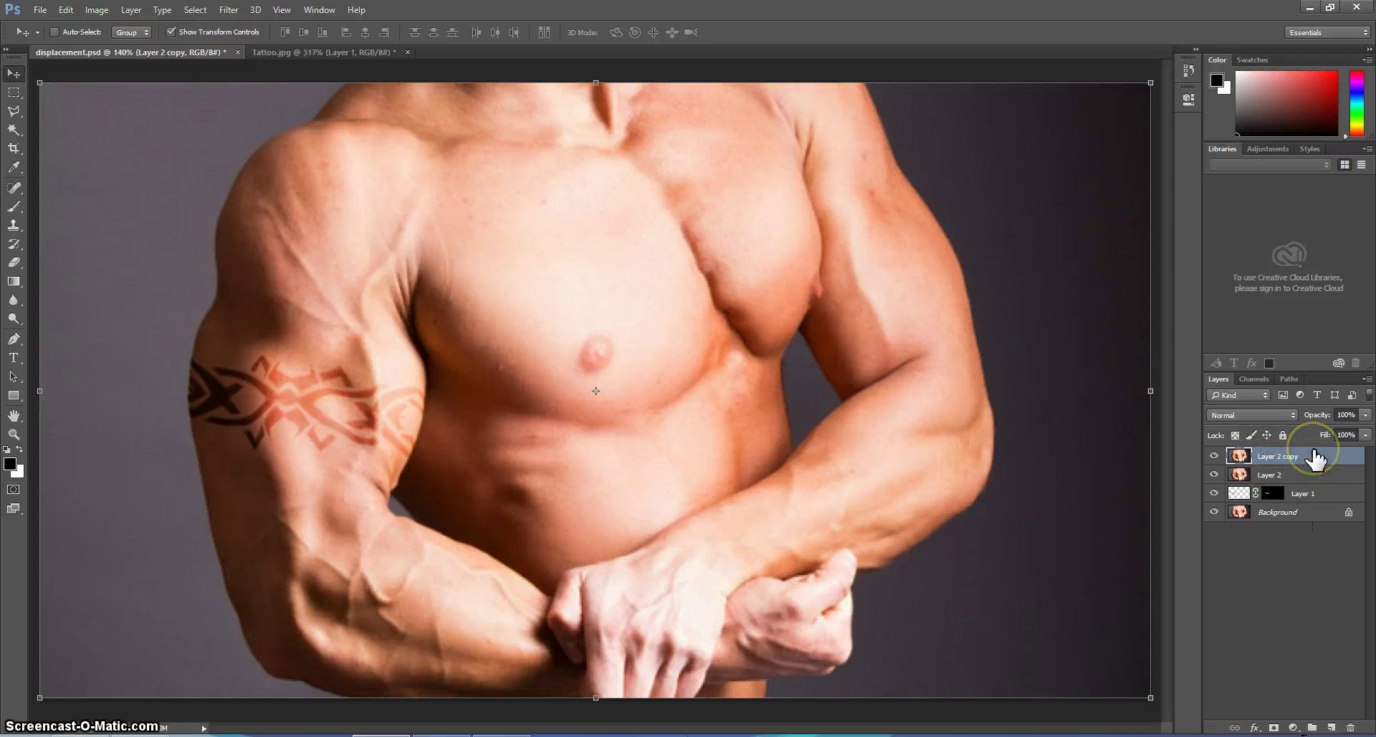
{"action": "left_click_drag", "start_coordinate": [1316, 459], "coordinate": [1277, 502]}
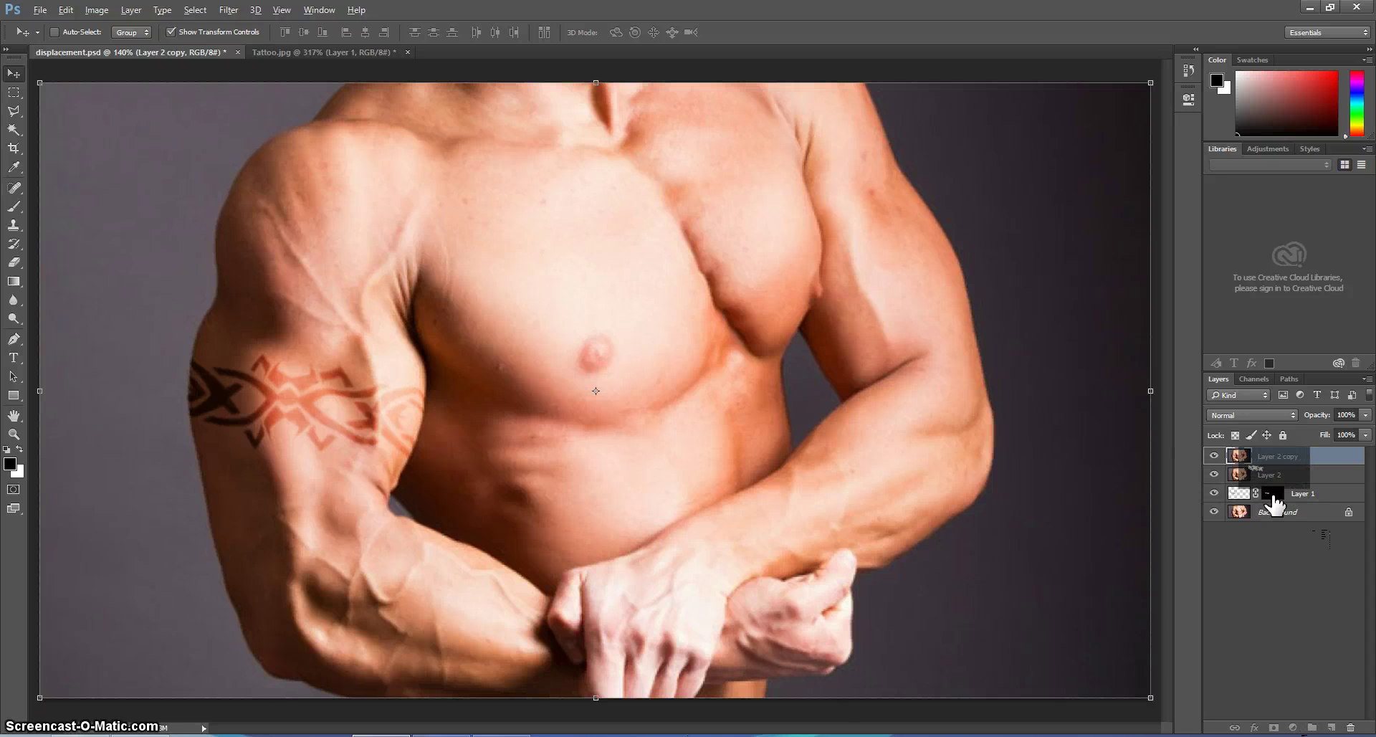
{"action": "left_click_drag", "start_coordinate": [1274, 502], "coordinate": [1271, 460]}
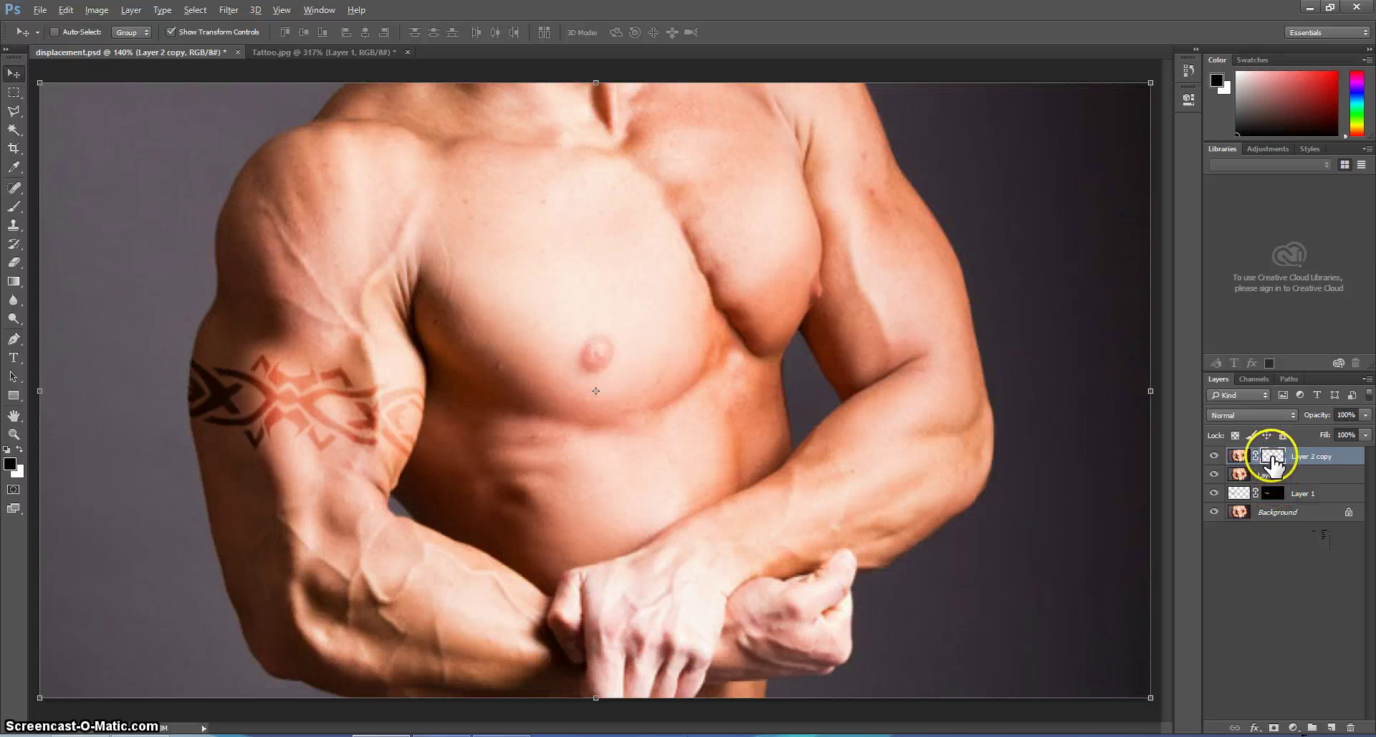
Target Layer 2 copy's image thumbnail rather than its mask.
{"action": "left_click", "coordinate": [1270, 457]}
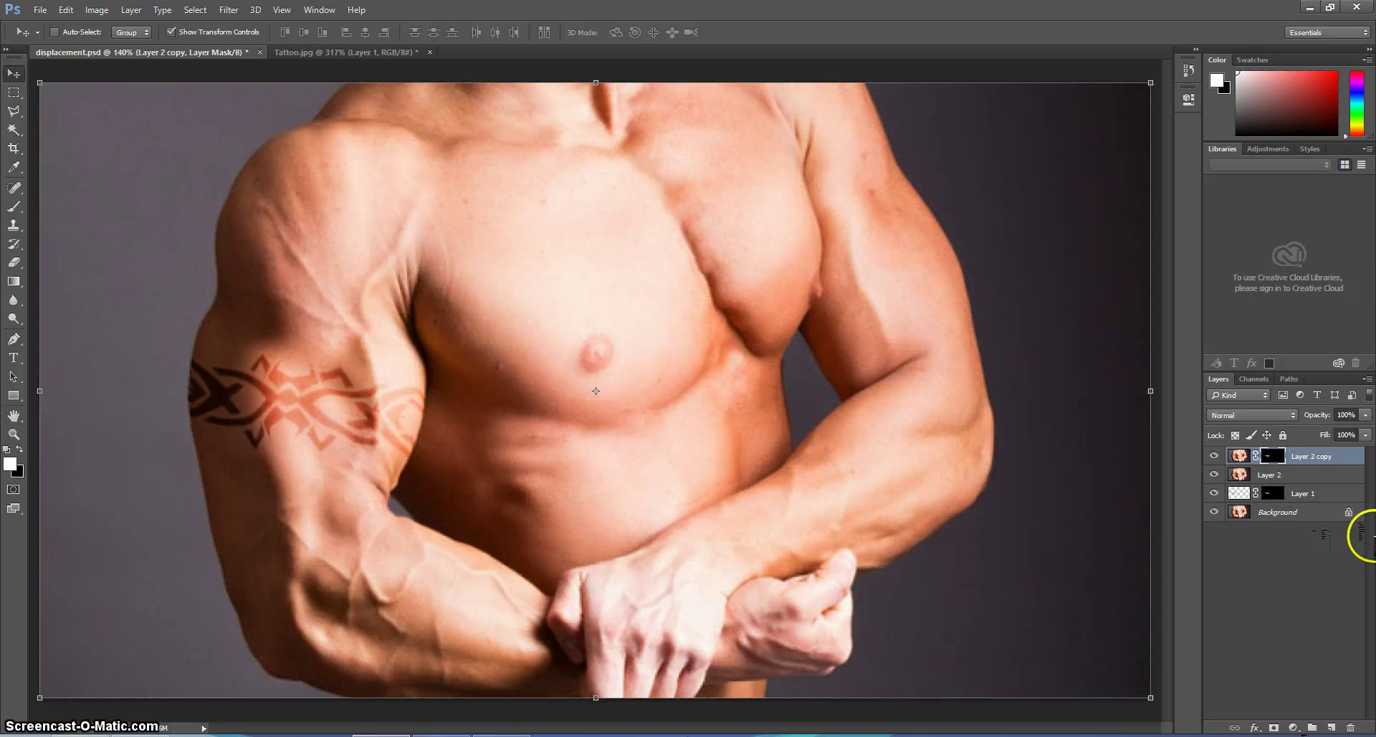
{"action": "left_click", "coordinate": [1298, 552]}
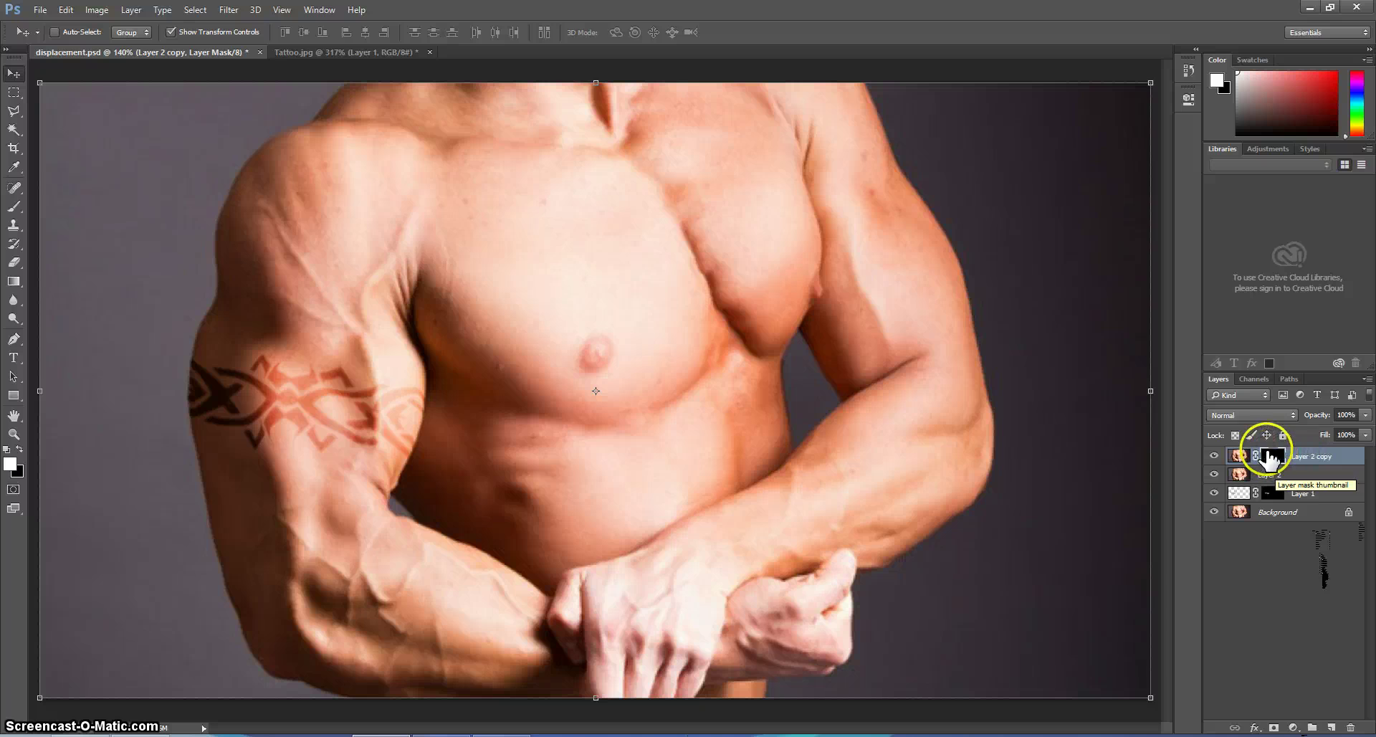
{"action": "left_click", "coordinate": [1237, 457]}
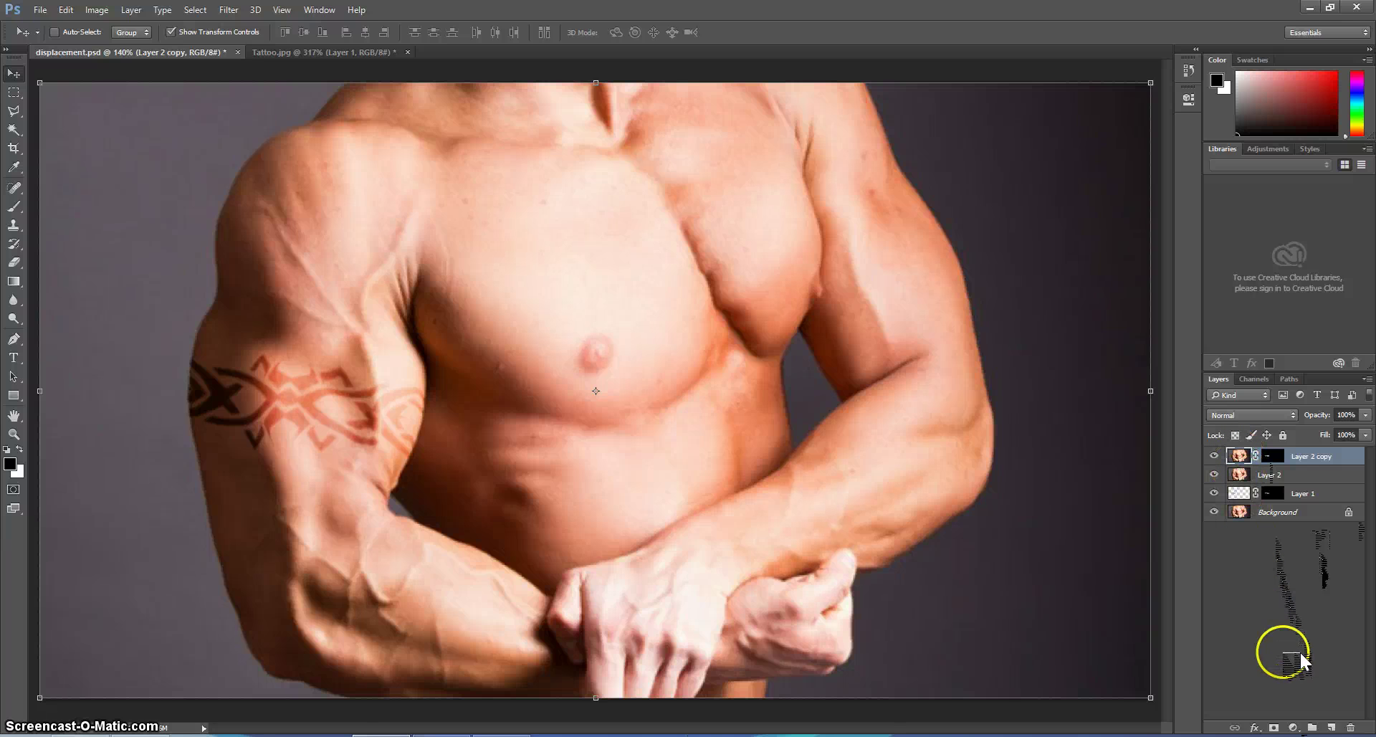
Create the Hue/Saturation 1 adjustment layer above Layer 2 copy.
{"action": "left_click", "coordinate": [1293, 728]}
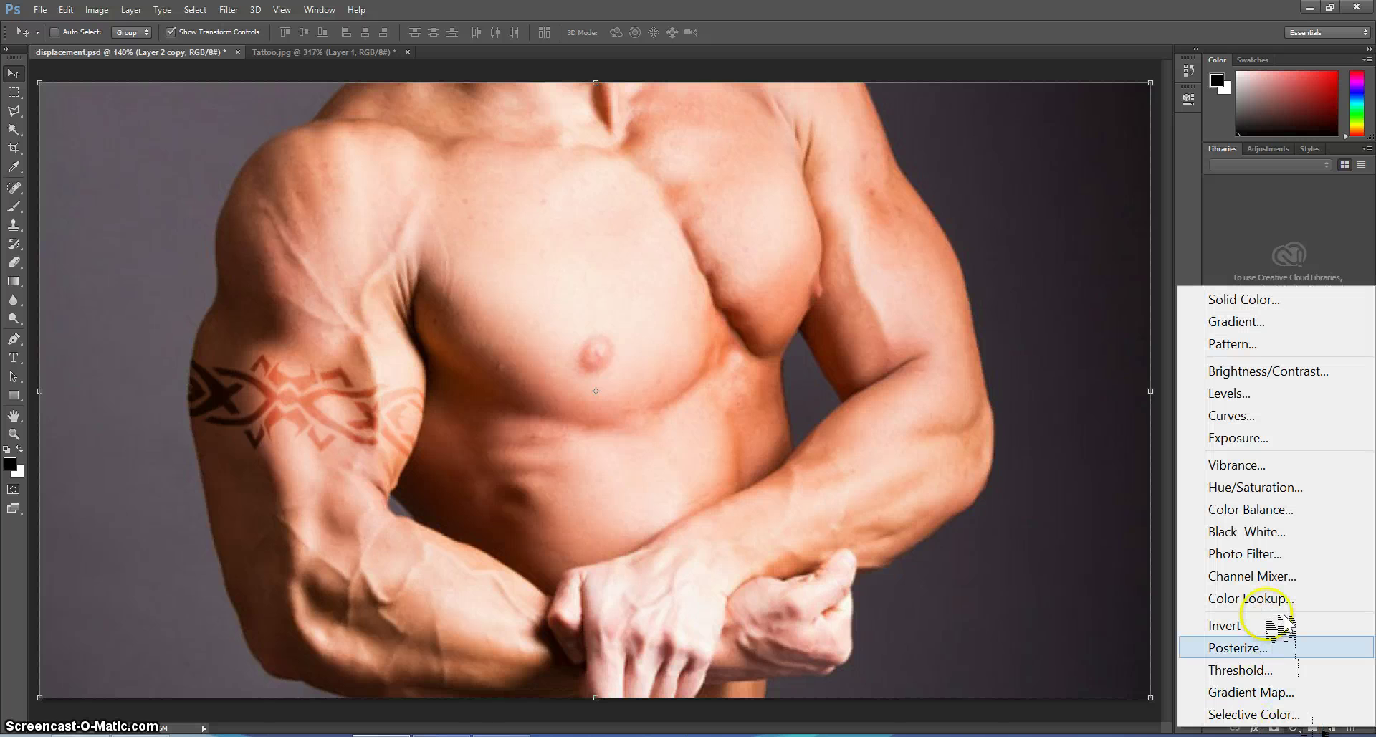
{"action": "left_click", "coordinate": [1280, 490]}
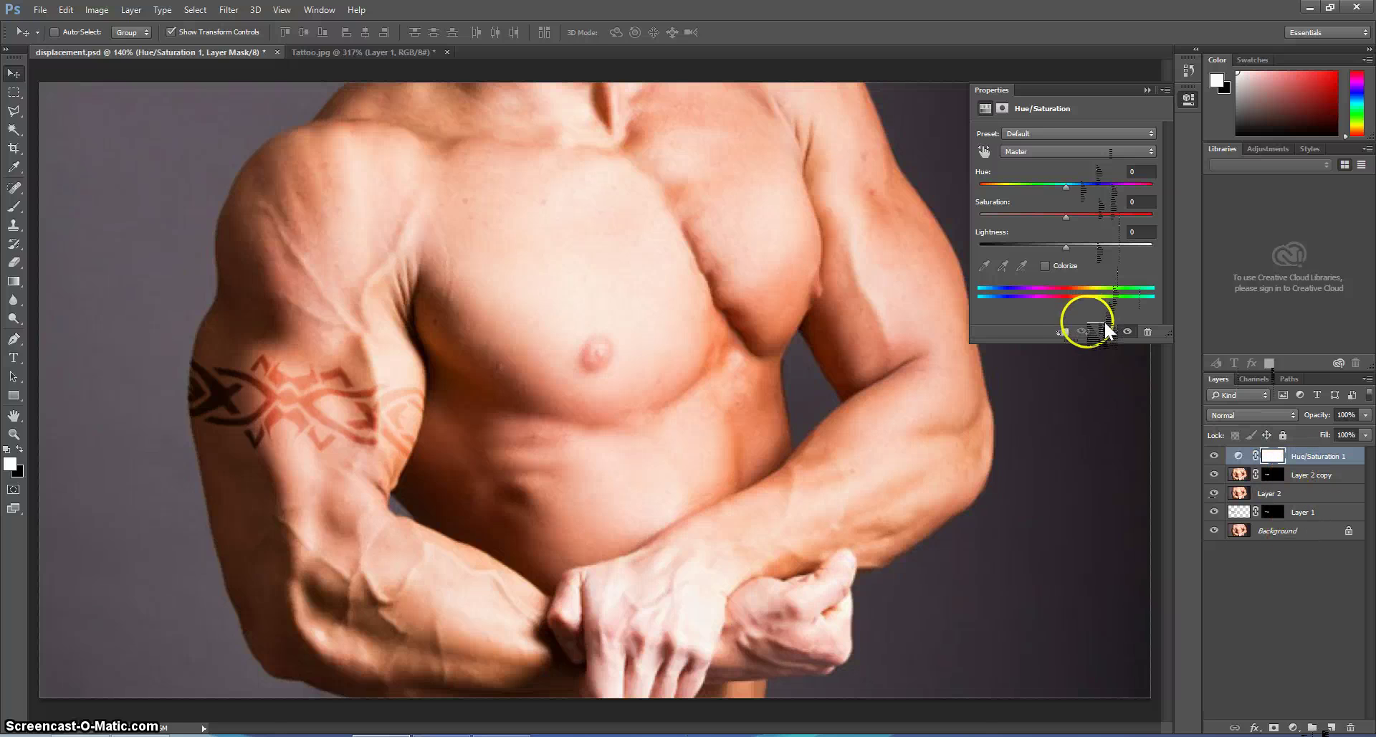
Clip Hue/Saturation 1 to Layer 2 copy and set Saturation -20 and Lightness -50.
{"action": "left_click", "coordinate": [1063, 332]}
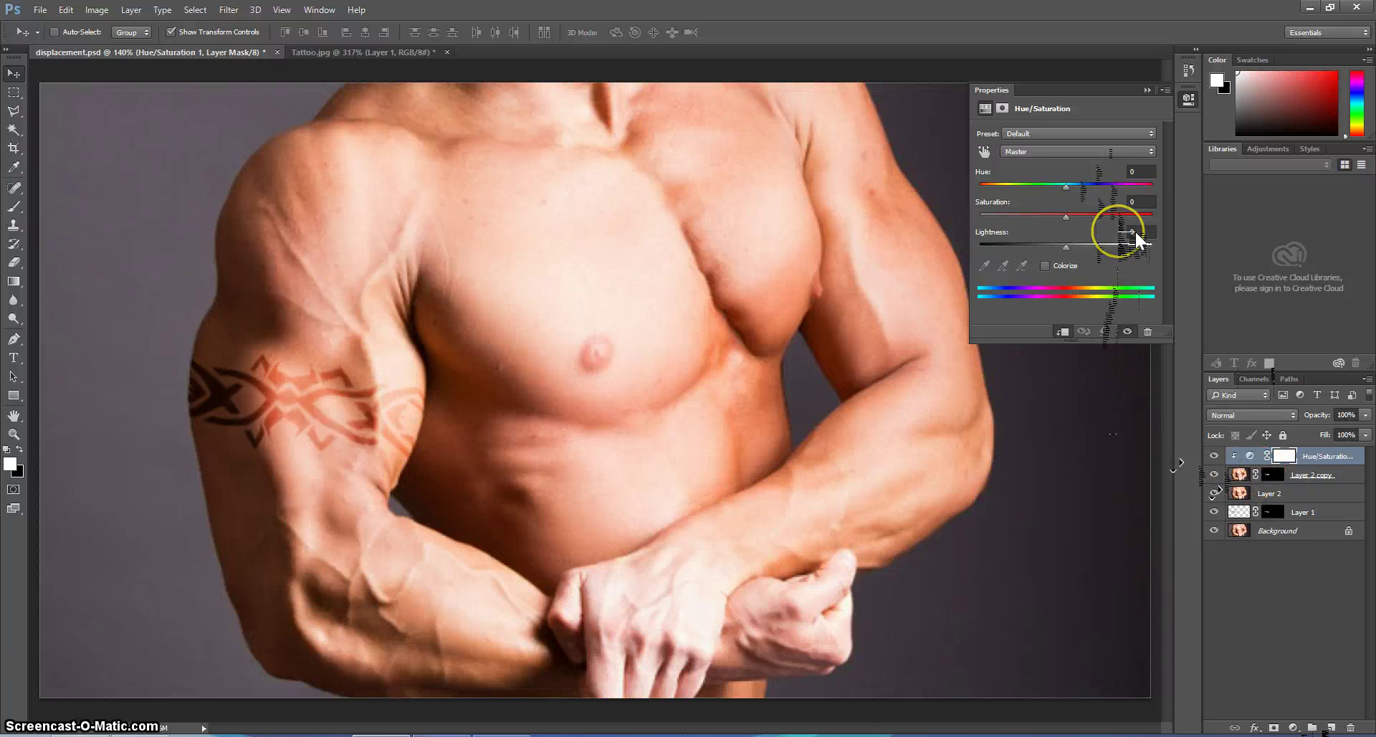
{"action": "left_click", "coordinate": [1147, 156]}
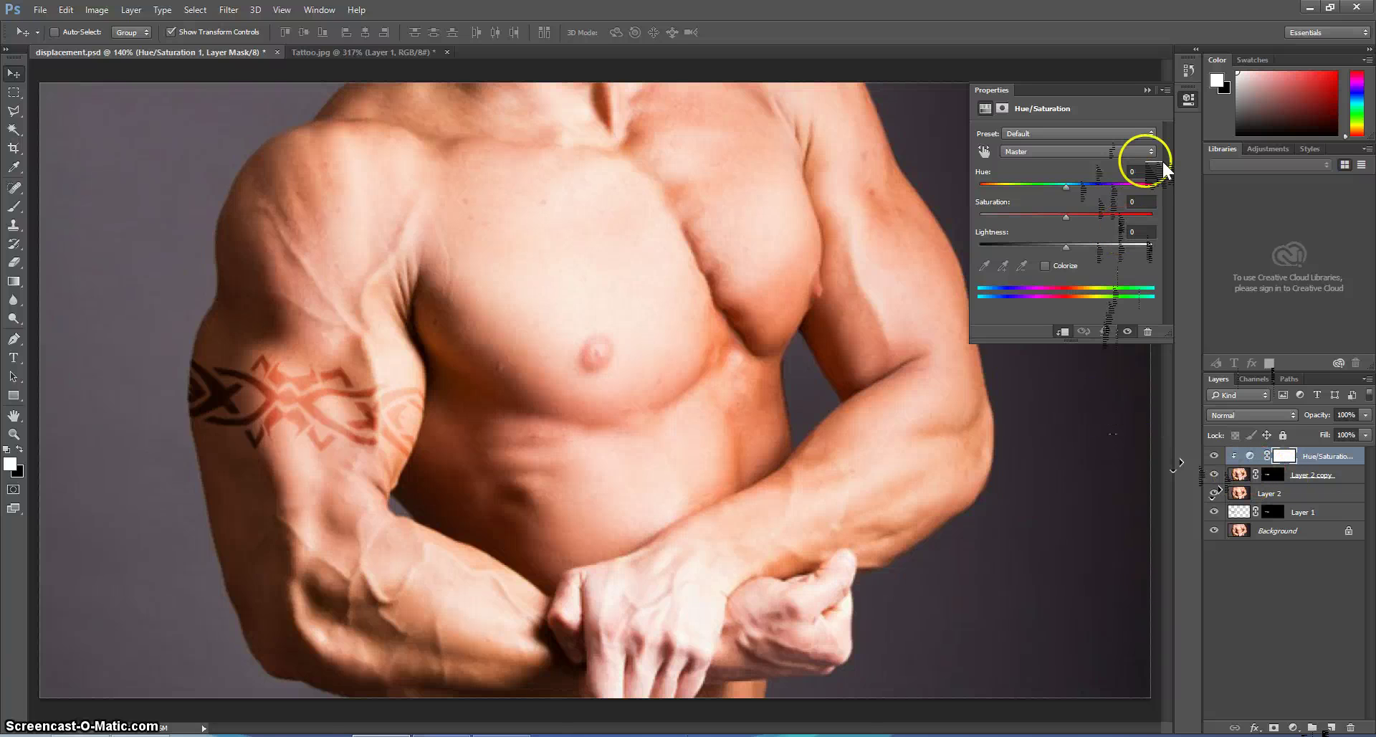
{"action": "left_click", "coordinate": [1130, 202]}
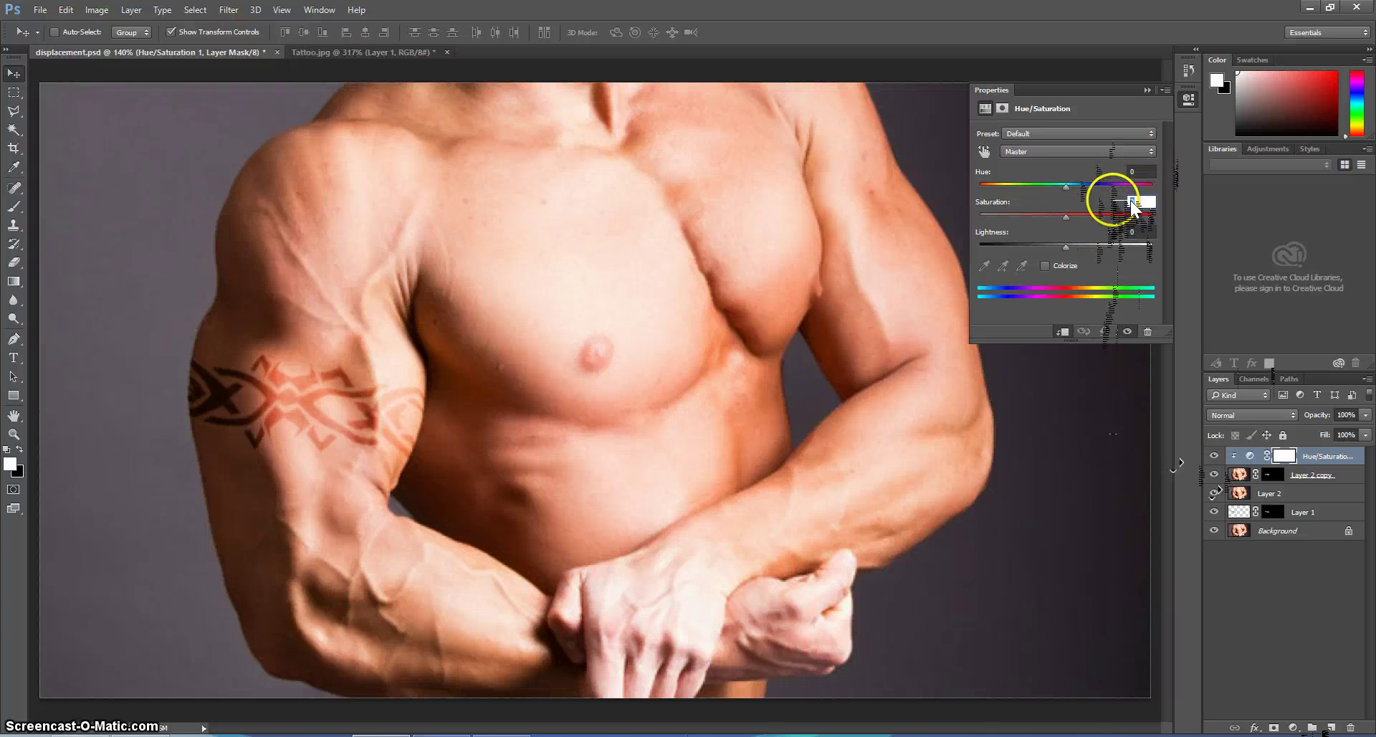
{"action": "type", "text": "-2"}
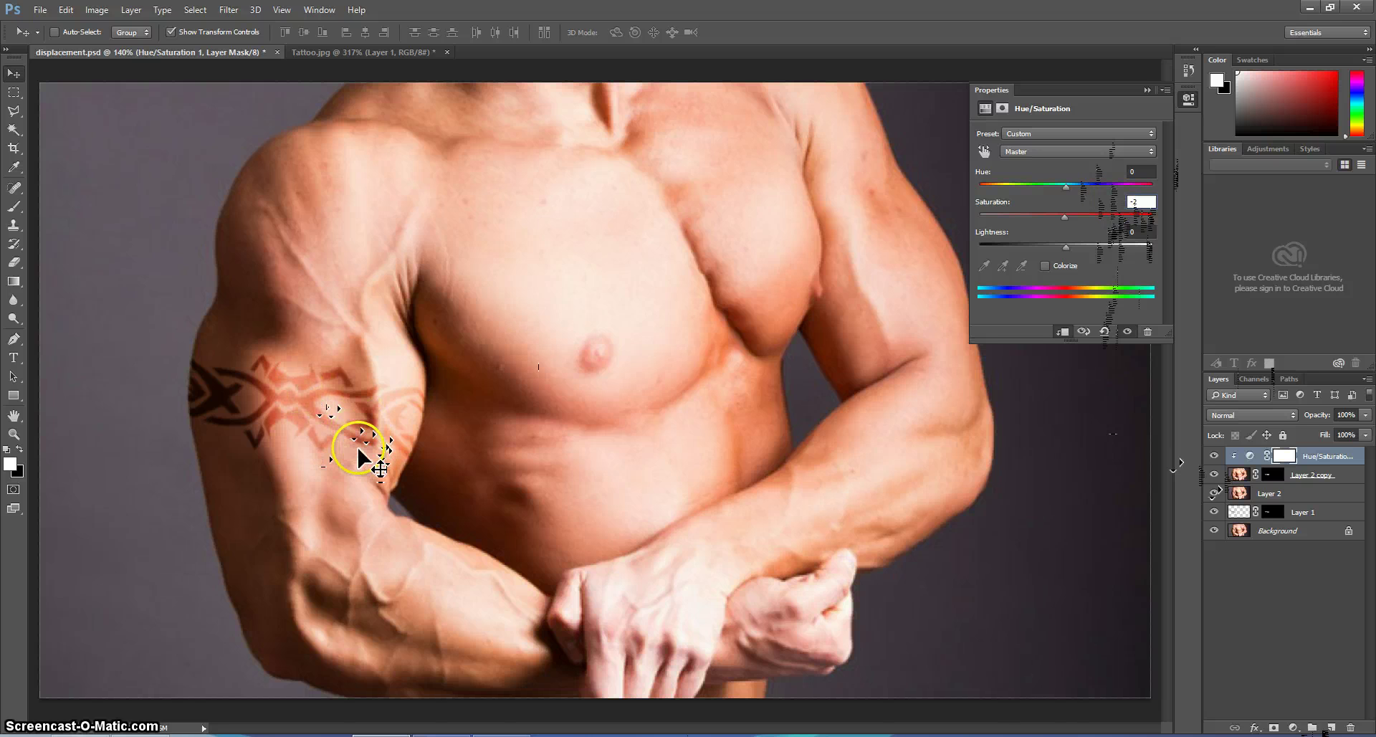
{"action": "type", "text": "0"}
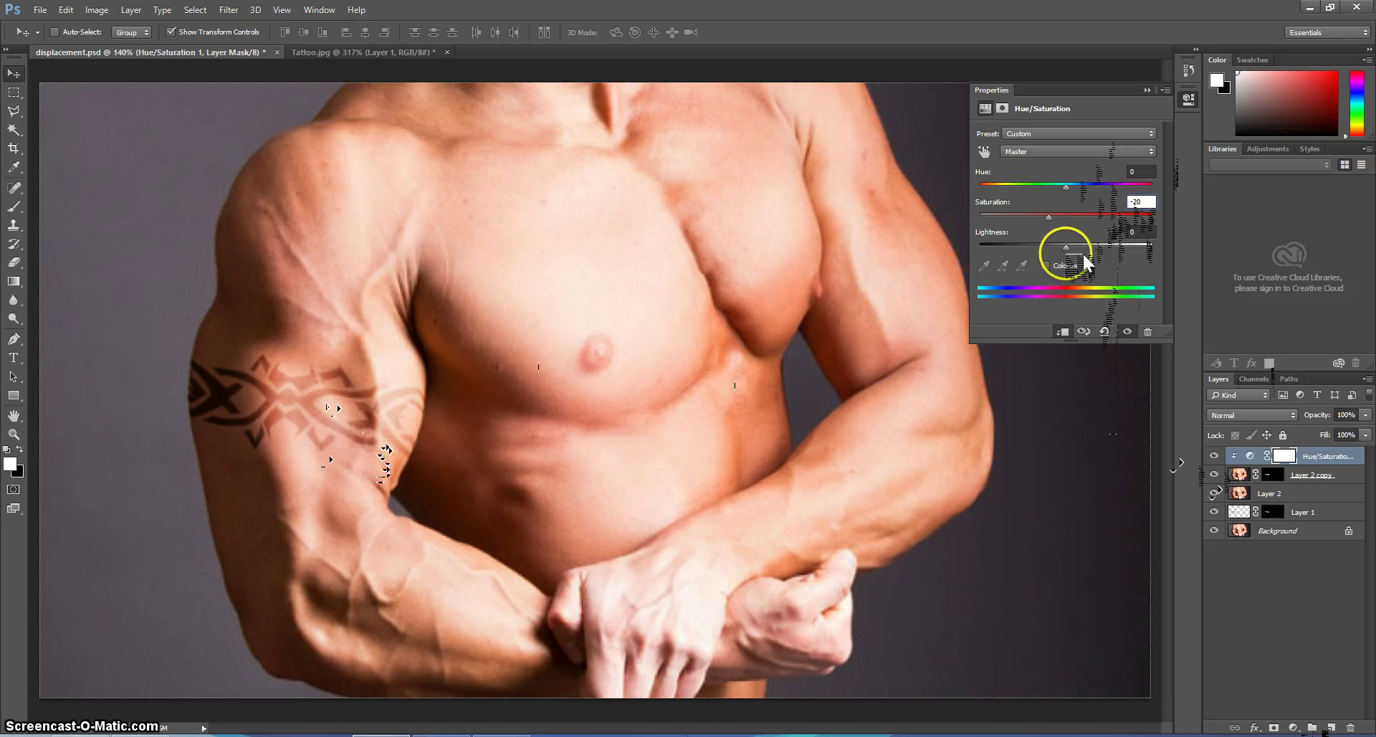
{"action": "left_click", "coordinate": [1153, 230]}
{"action": "double_click", "coordinate": [1146, 230]}
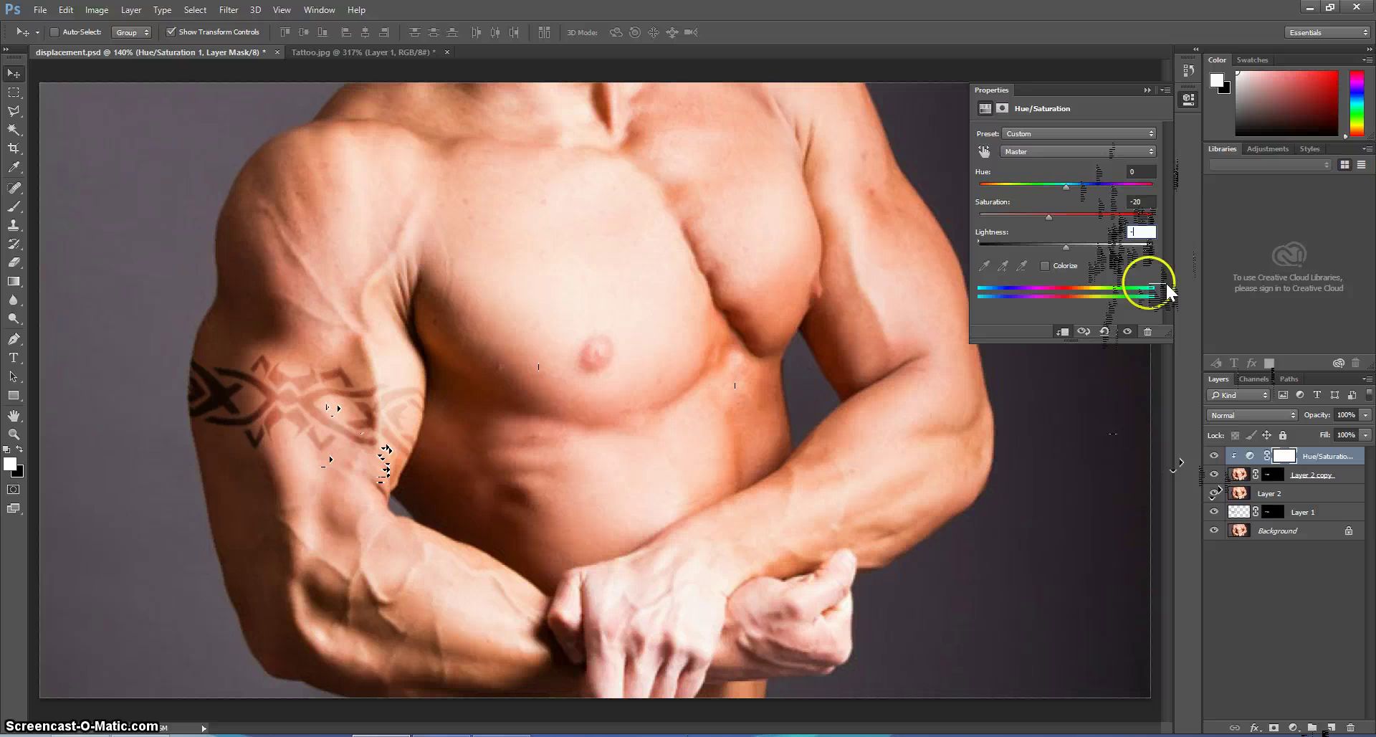
{"action": "type", "text": "-50"}
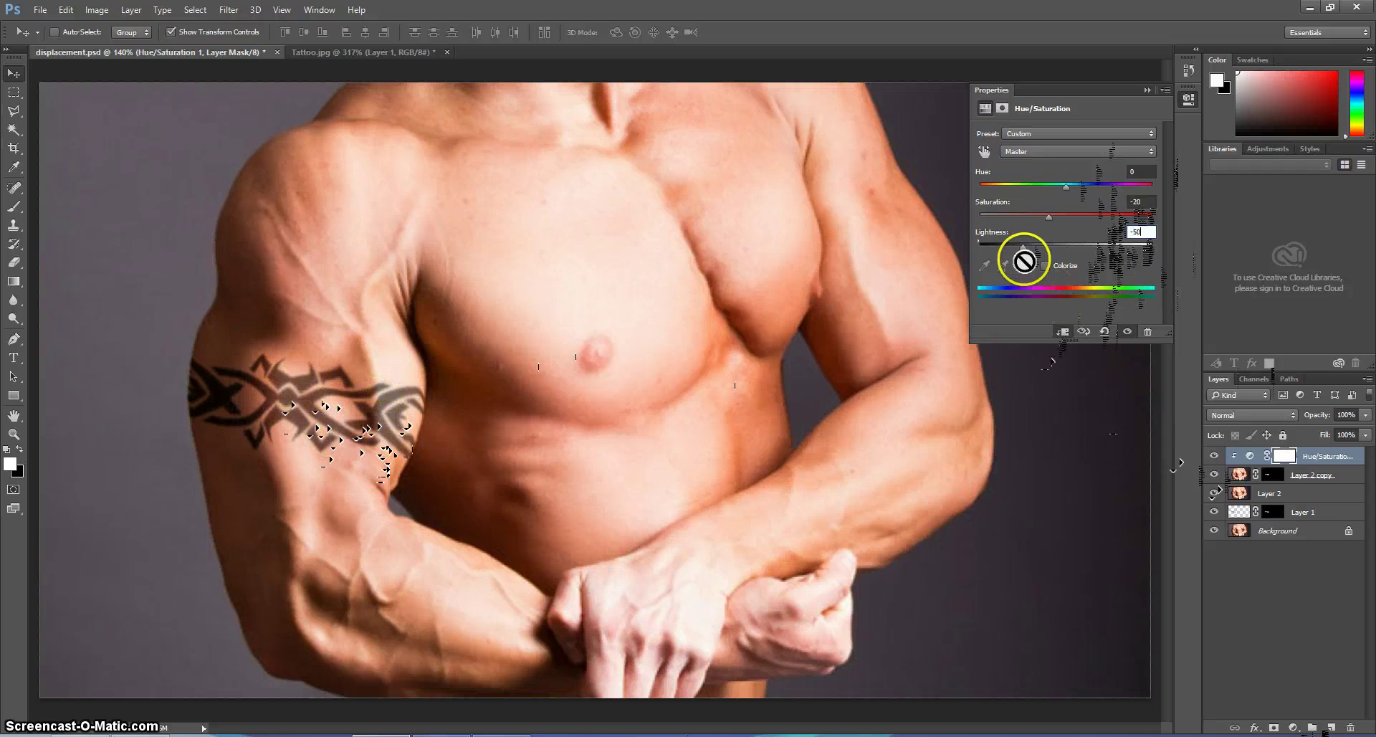
Fine-tune the tattoo's darkness, re-entering Lightness as -50.
{"action": "left_click_drag", "start_coordinate": [1040, 249], "coordinate": [1031, 217]}
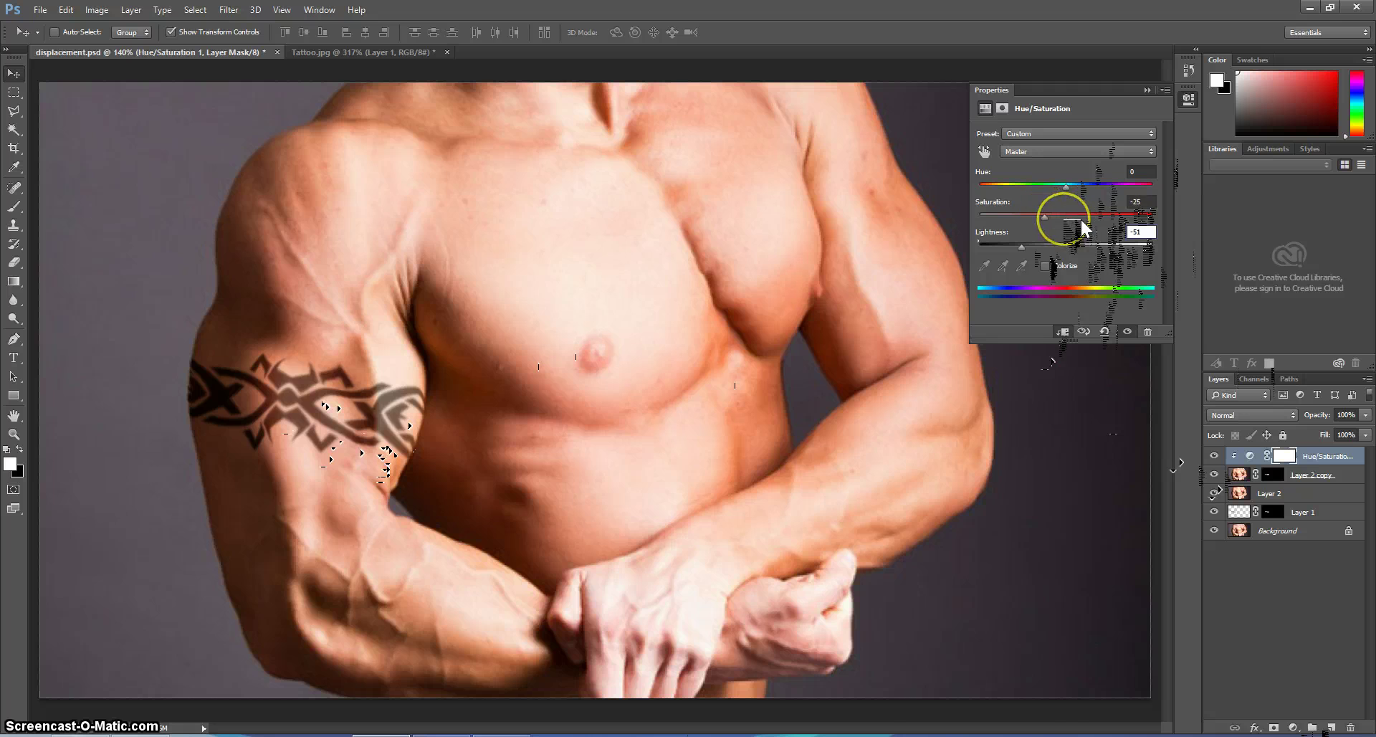
{"action": "left_click", "coordinate": [1142, 202]}
{"action": "double_click", "coordinate": [1138, 202]}
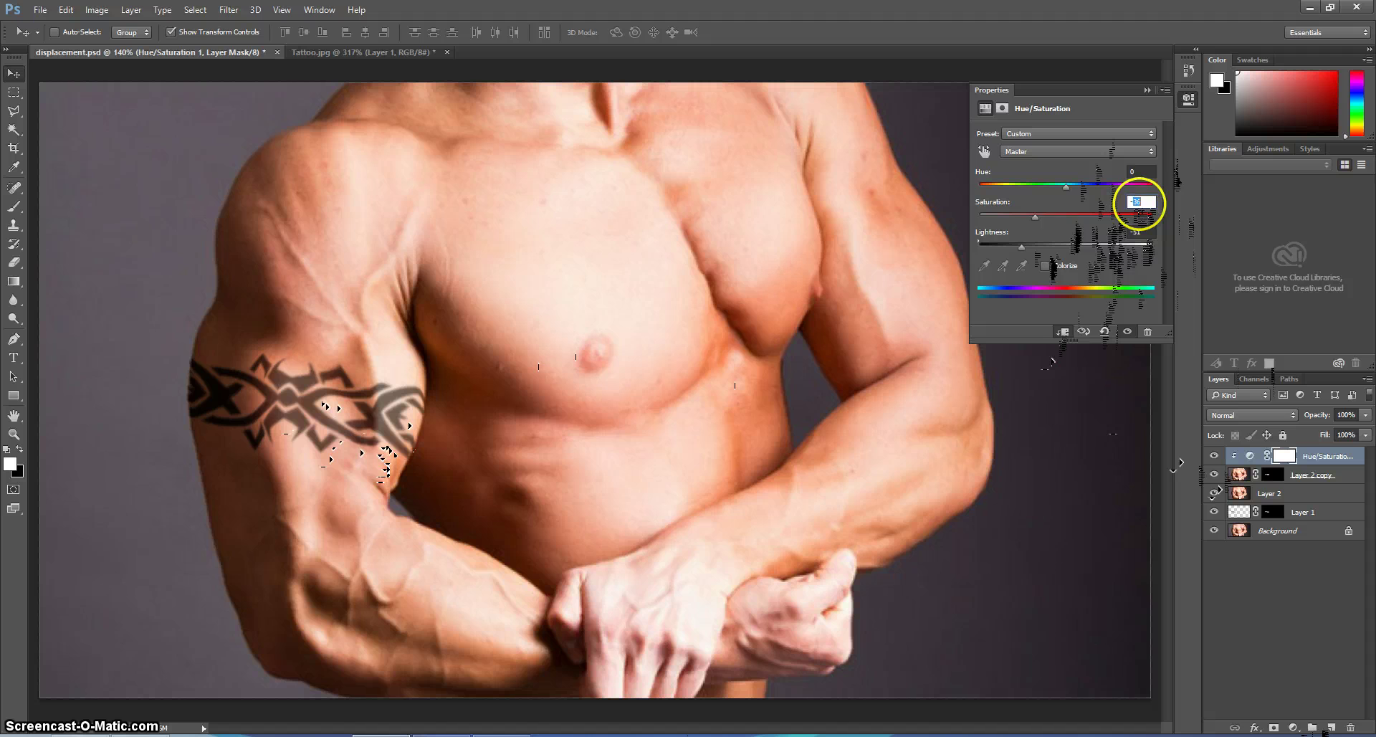
{"action": "key", "text": "Tab"}
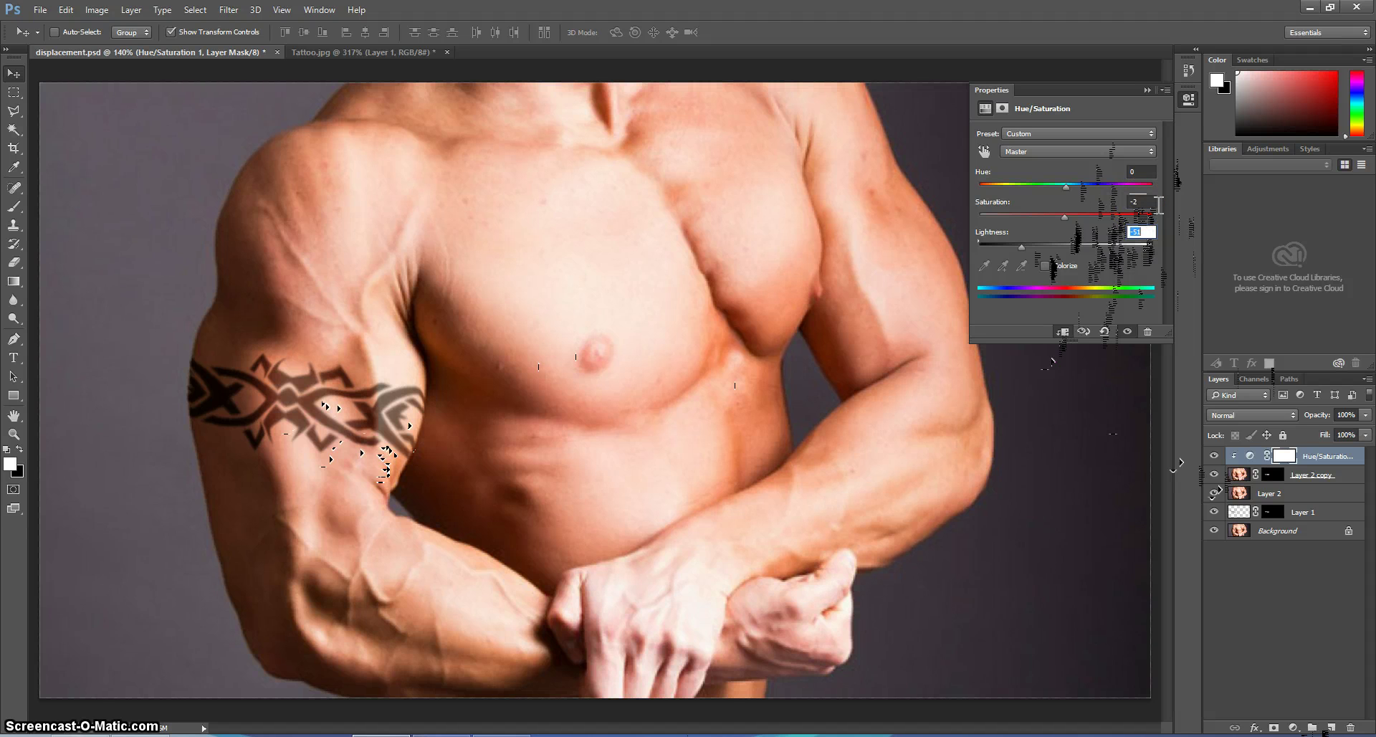
{"action": "type", "text": "-50"}
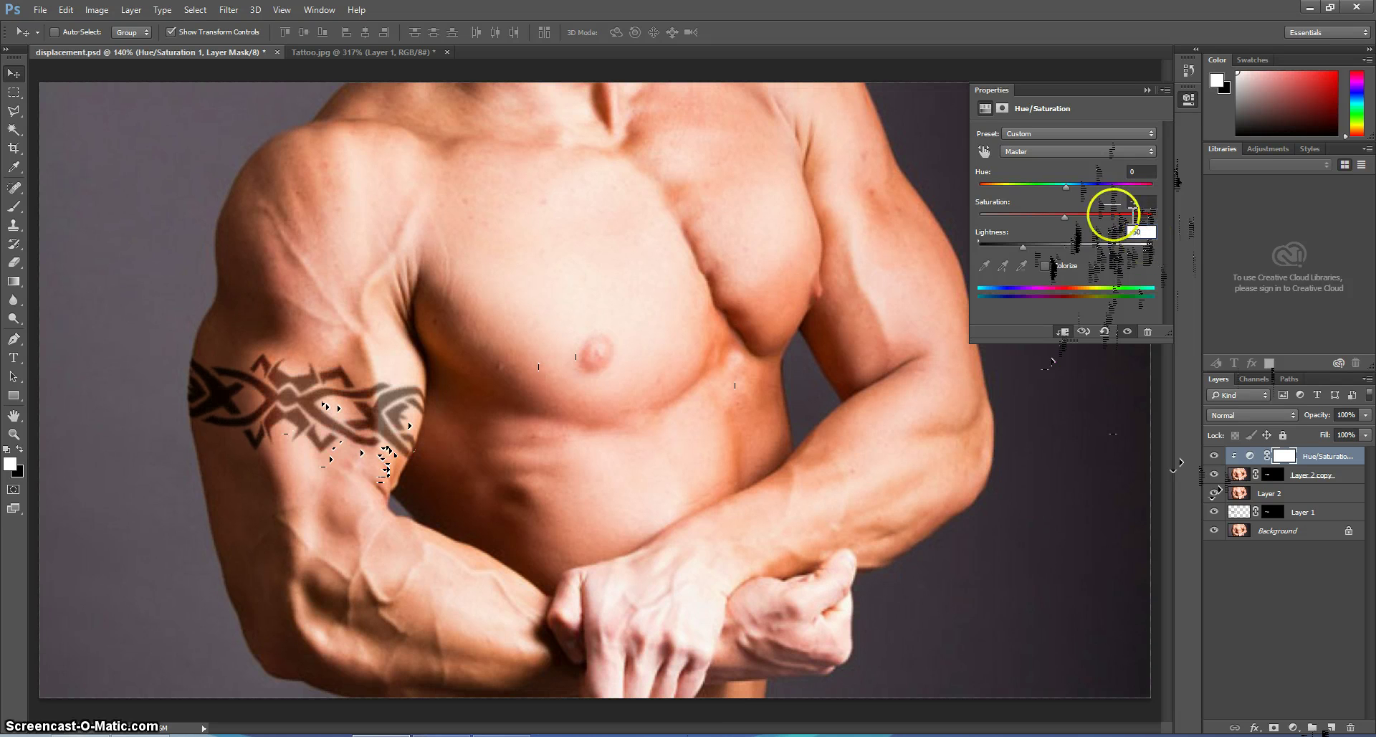
{"action": "left_click", "coordinate": [1140, 201]}
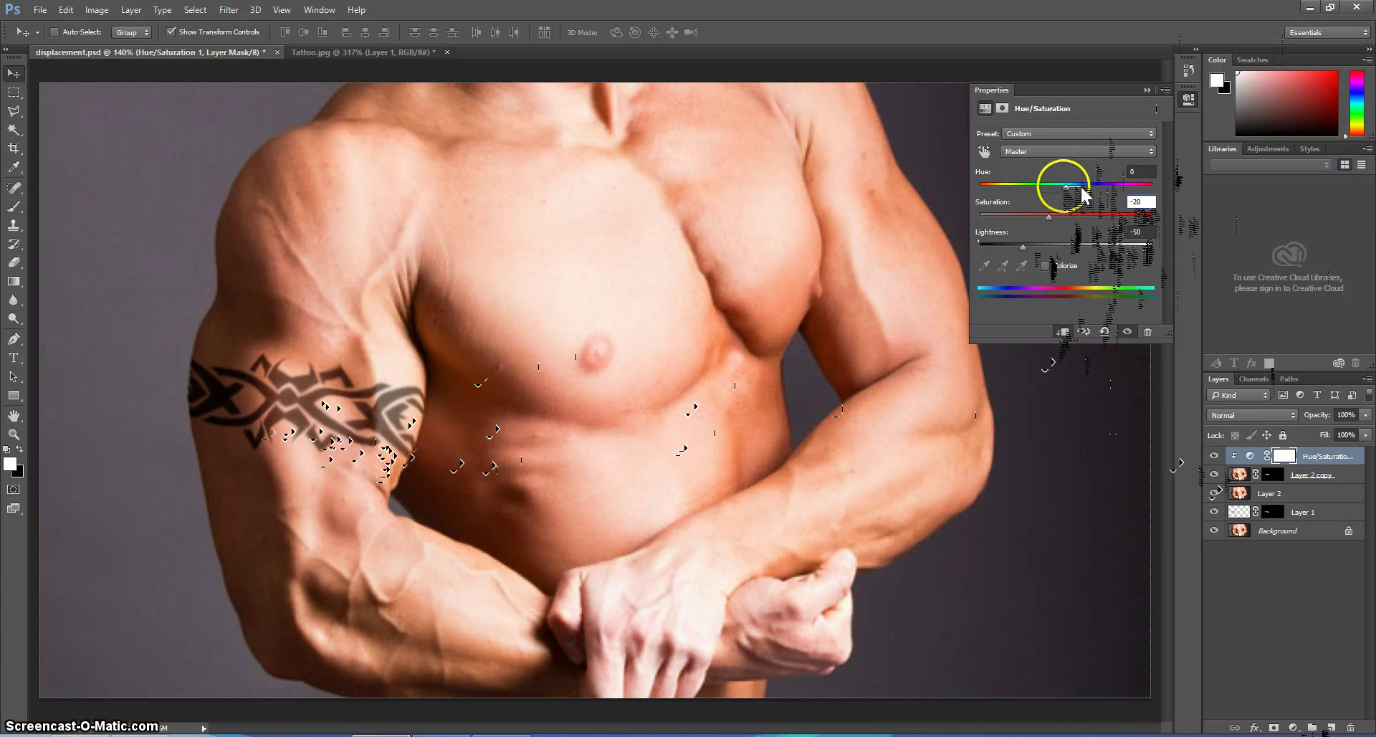
Try other tattoo colours with the Hue slider, then reset Hue to 0.
{"action": "left_click_drag", "start_coordinate": [1102, 185], "coordinate": [1033, 180]}
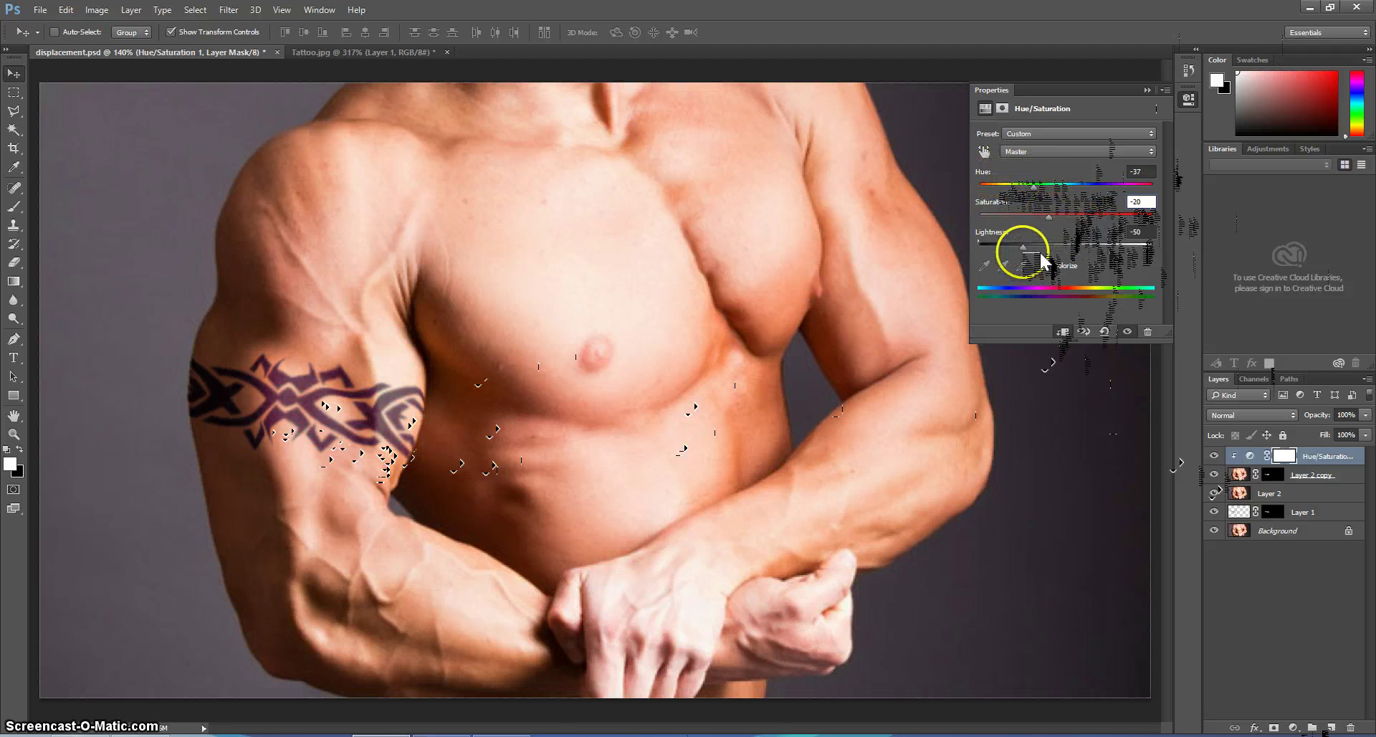
{"action": "left_click_drag", "start_coordinate": [1034, 185], "coordinate": [1053, 194]}
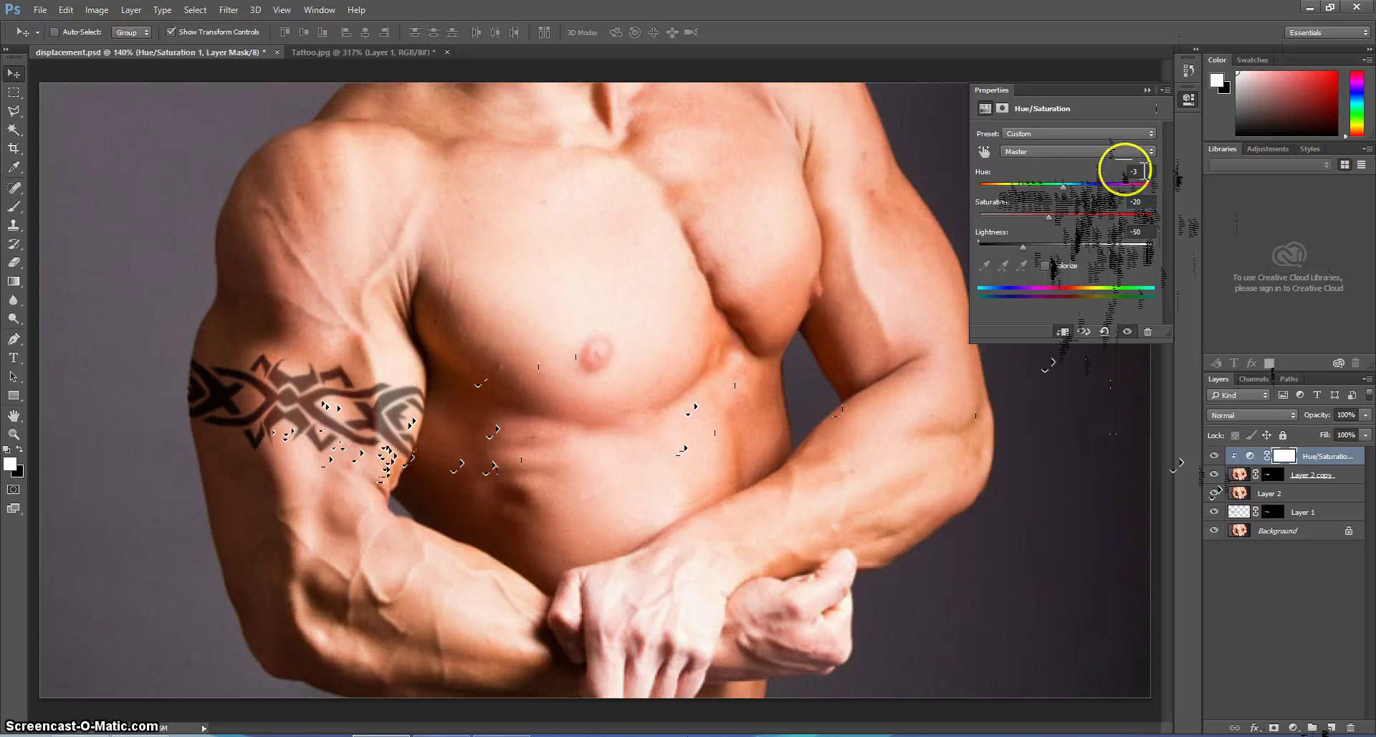
{"action": "double_click", "coordinate": [1134, 172]}
{"action": "type", "text": "0"}
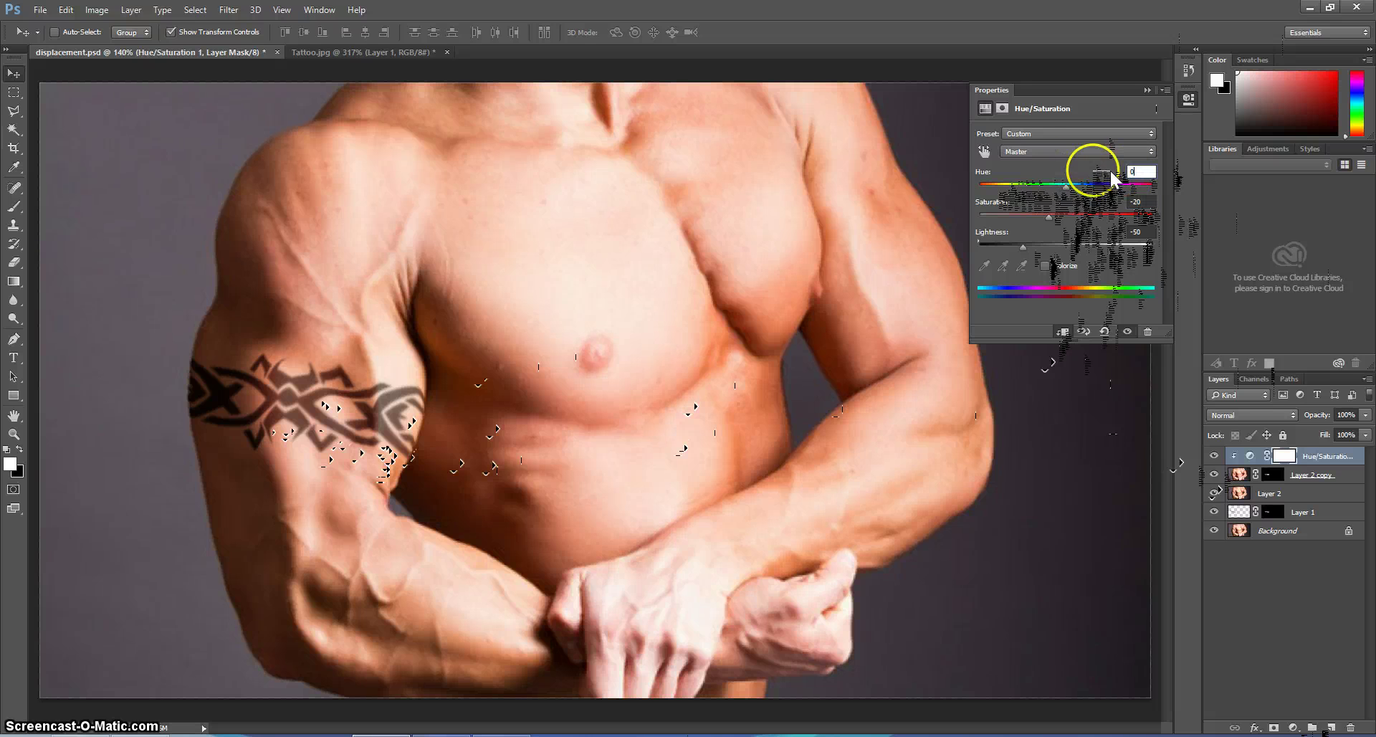
Collapse the Properties panel, review Save for Web as JPEG Very High, then cancel.
{"action": "left_click", "coordinate": [1166, 93]}
{"action": "left_click", "coordinate": [1097, 251]}
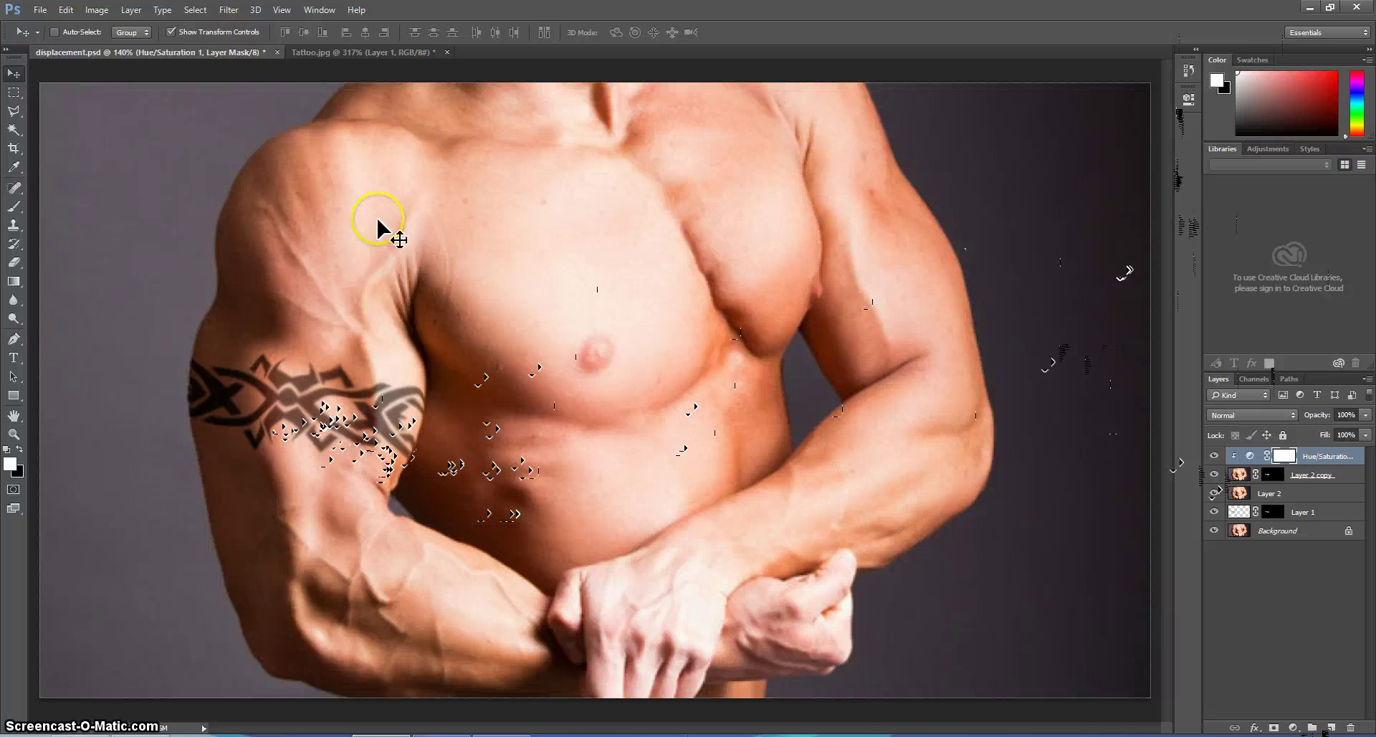
{"action": "left_click", "coordinate": [40, 10]}
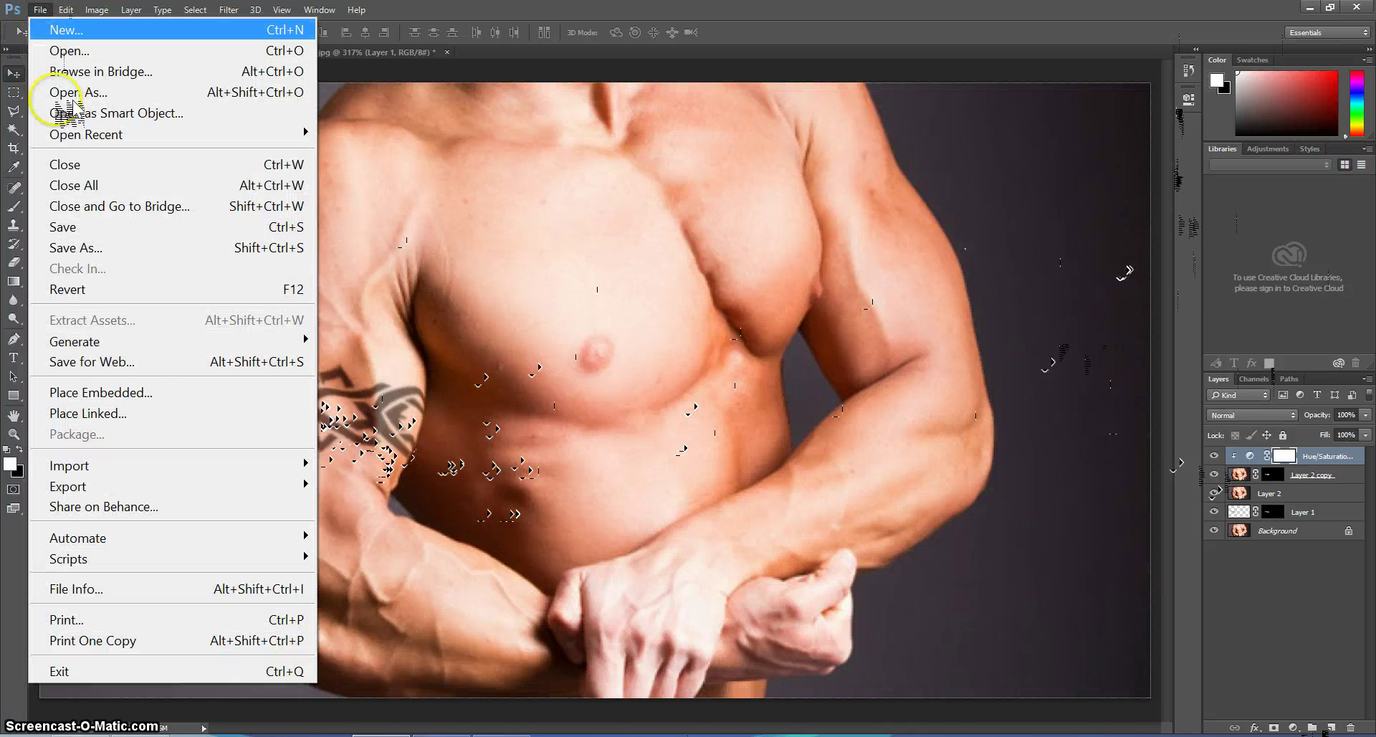
{"action": "left_click", "coordinate": [150, 364]}
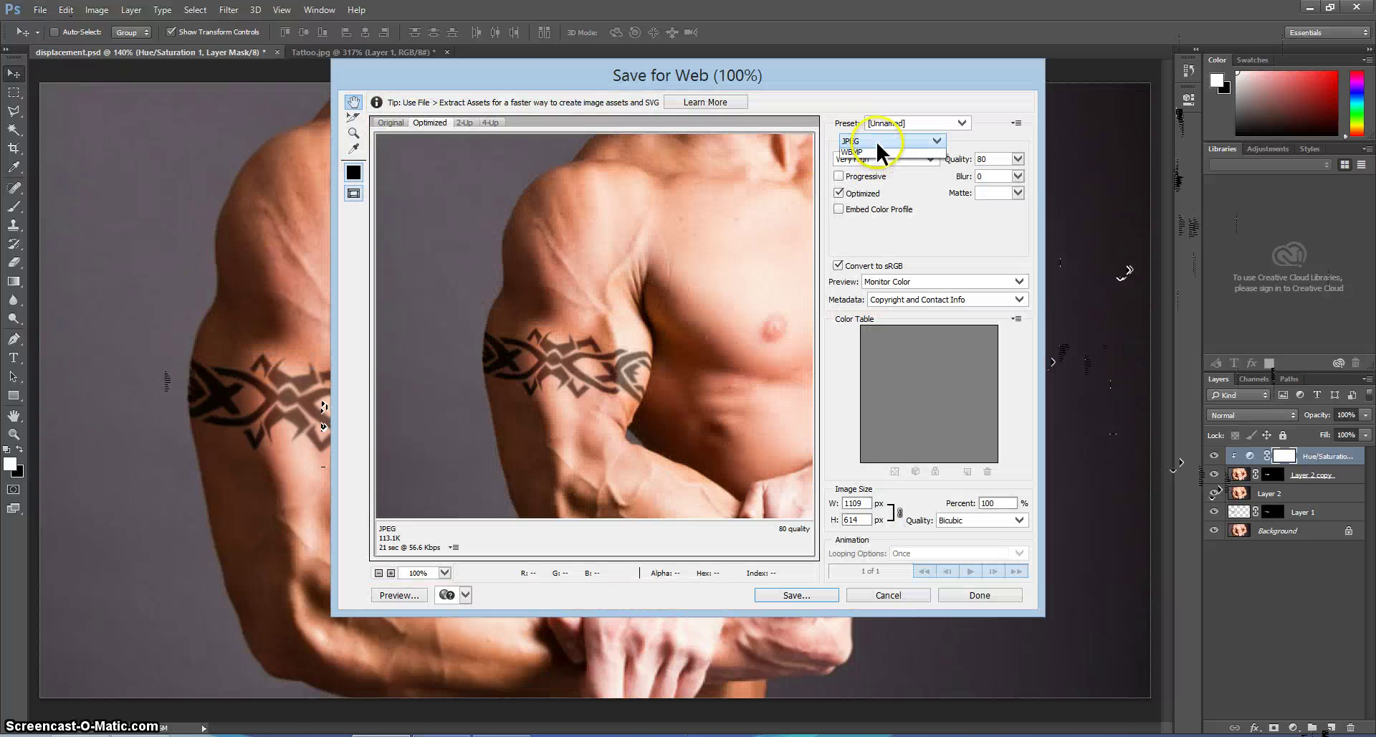
{"action": "left_click", "coordinate": [875, 142]}
{"action": "left_click", "coordinate": [876, 162]}
{"action": "left_click", "coordinate": [874, 160]}
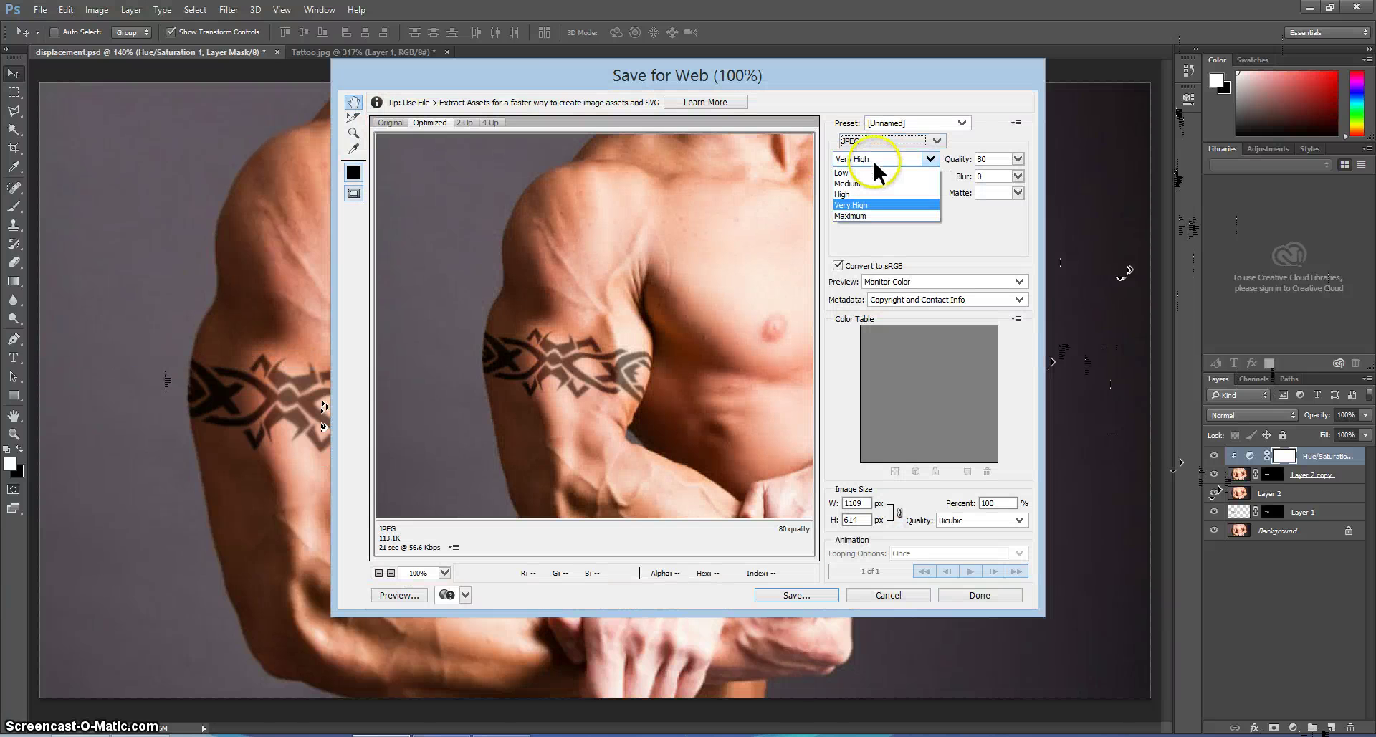
{"action": "left_click", "coordinate": [863, 205]}
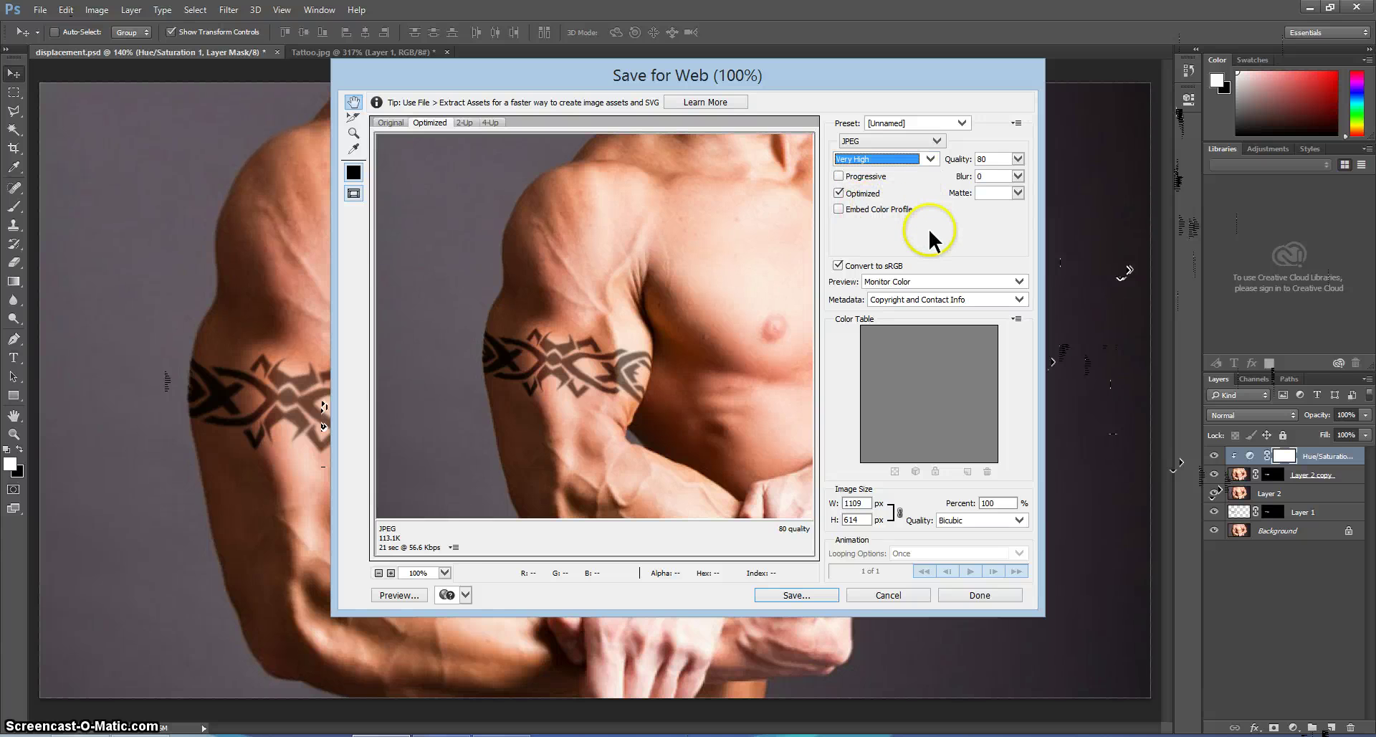
{"action": "left_click", "coordinate": [881, 592]}
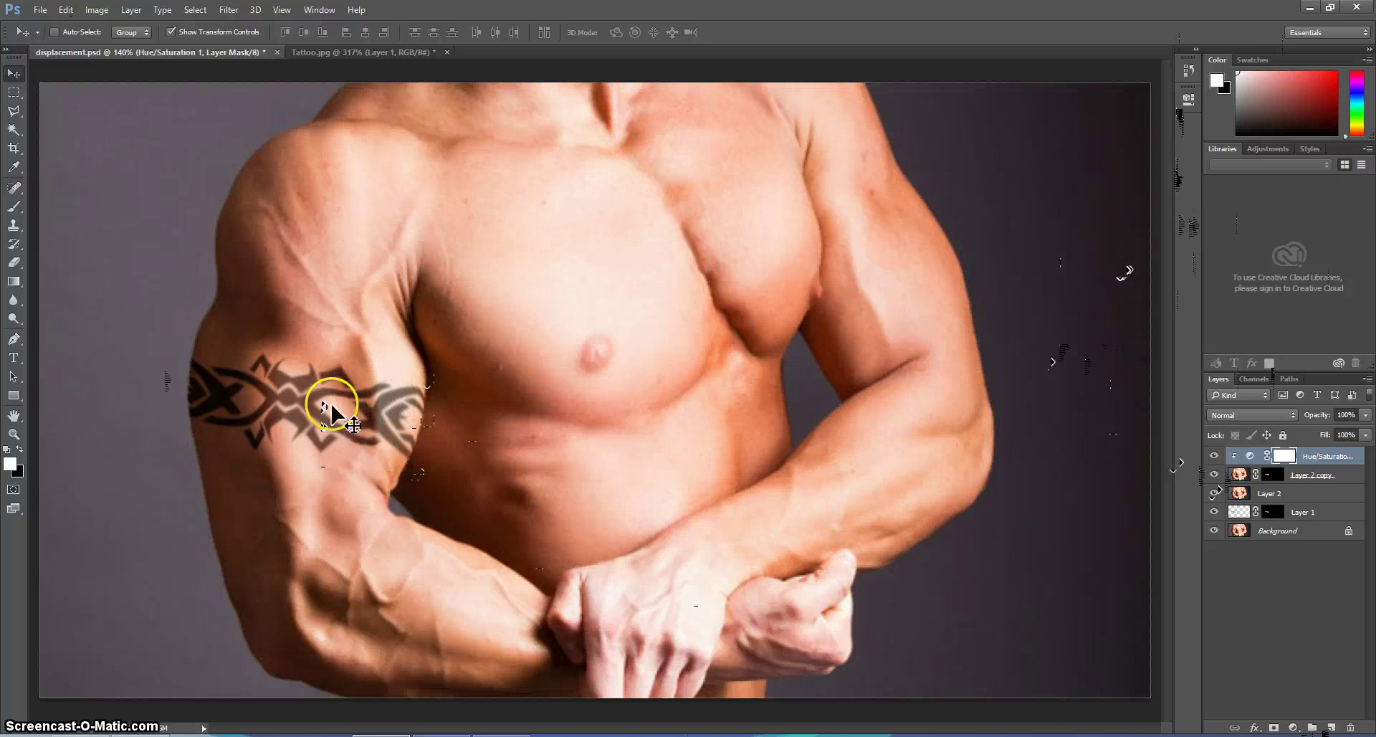